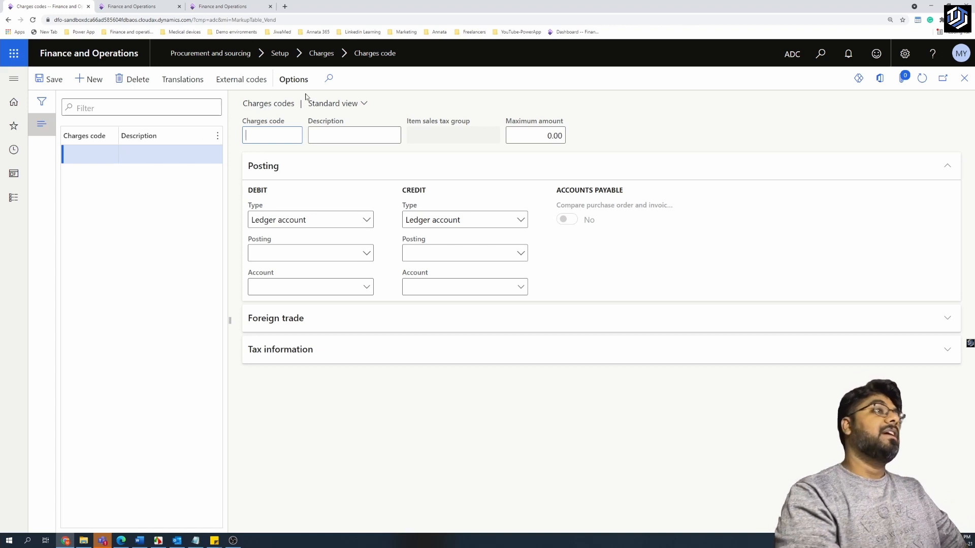
Enter Handling as the new charges code and Handling Fee as its description.
text(Hadning)
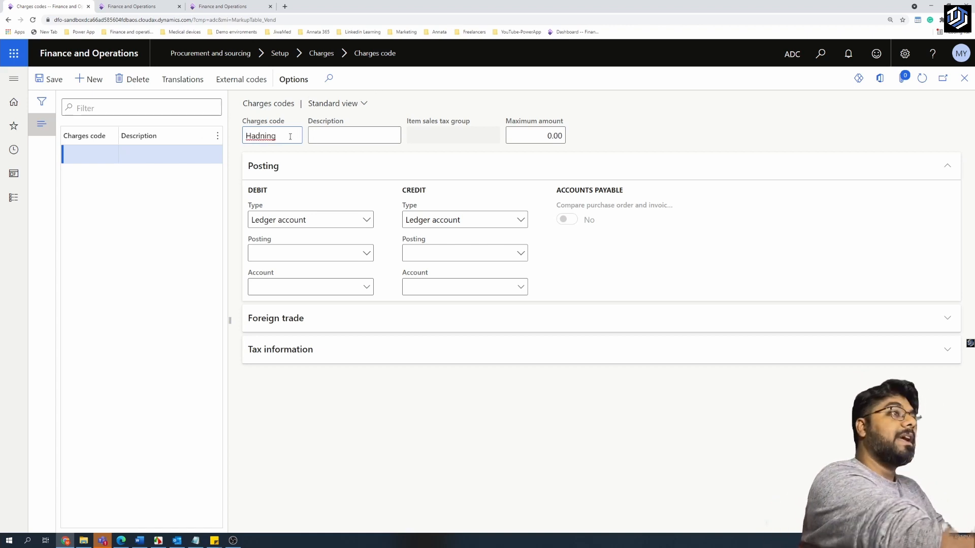
key(BackSpace)
key(BackSpace)
key(BackSpace)
key(BackSpace)
key(BackSpace)
key(BackSpace)
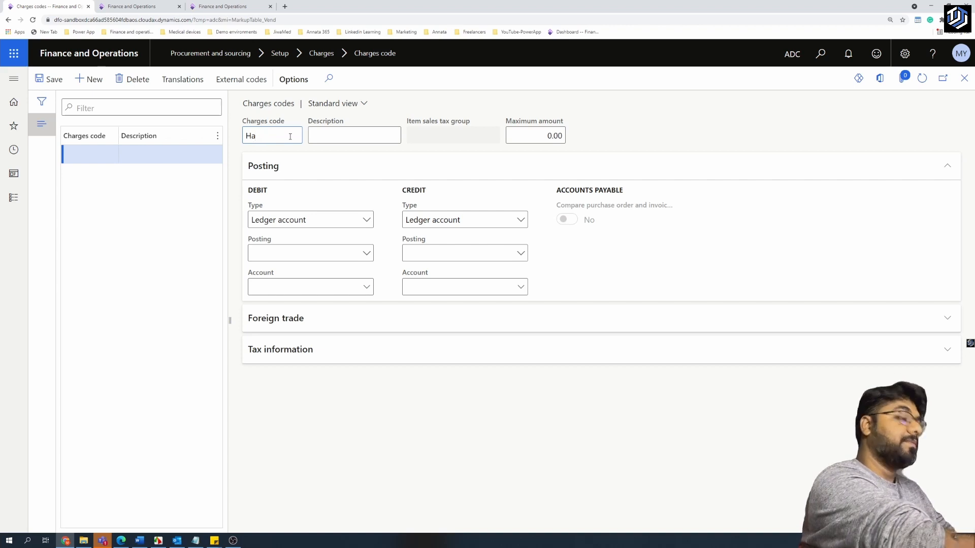
text(ndling)
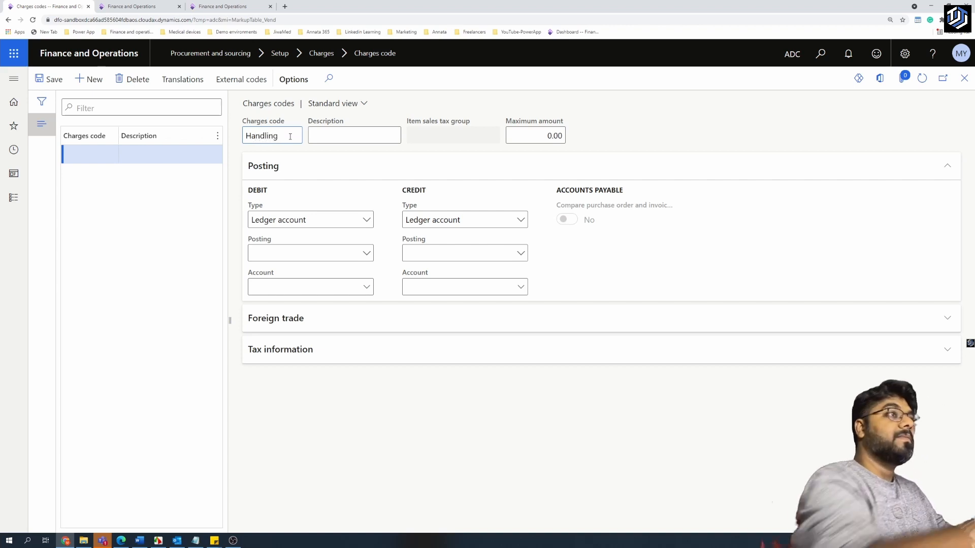
click(315, 137)
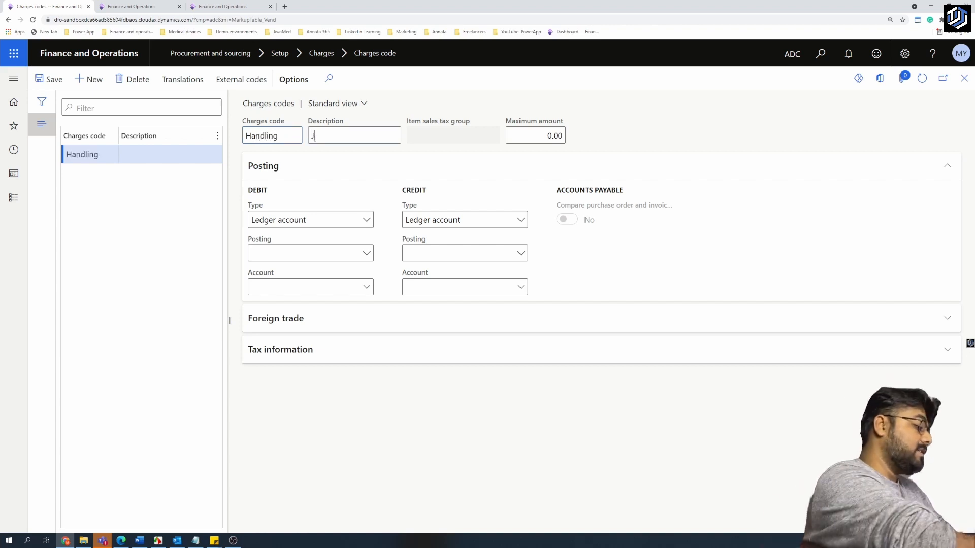
text(Han)
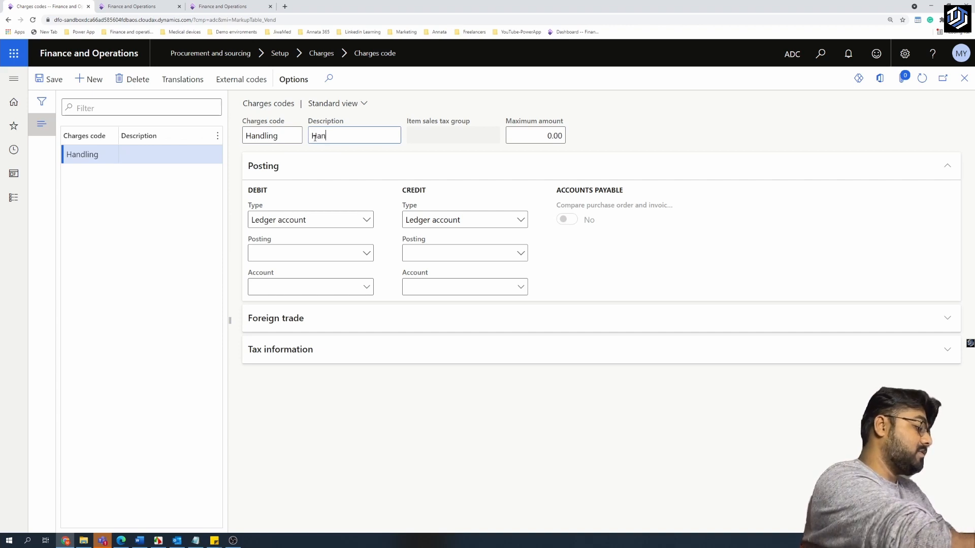
text(d)
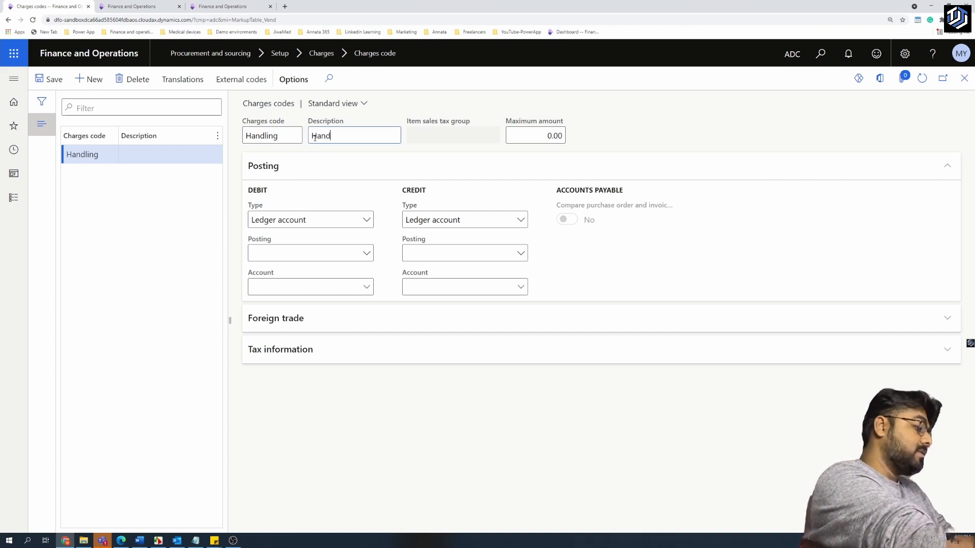
text(ling Fee)
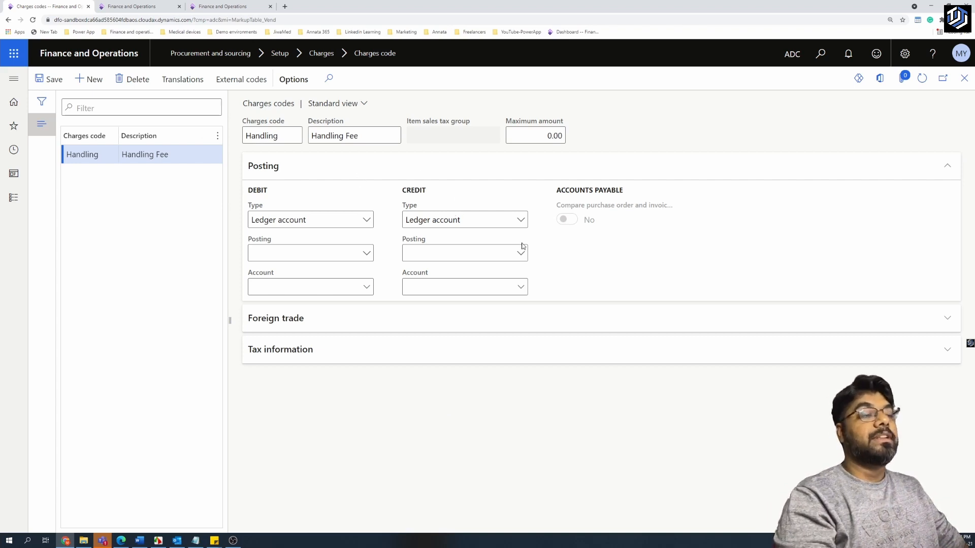
Set the Handling code's credit type to Customer/Vendor and its debit type to Item.
click(521, 221)
click(460, 269)
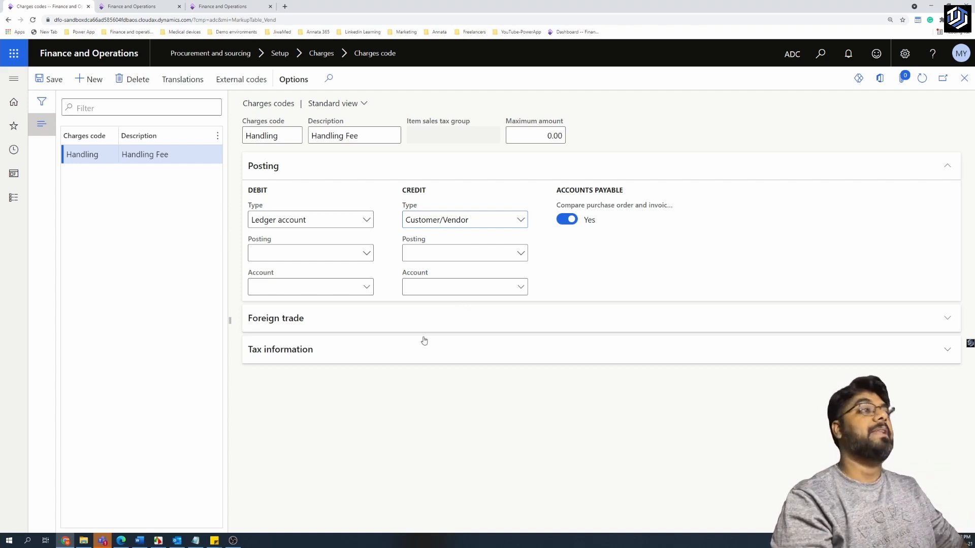
click(366, 220)
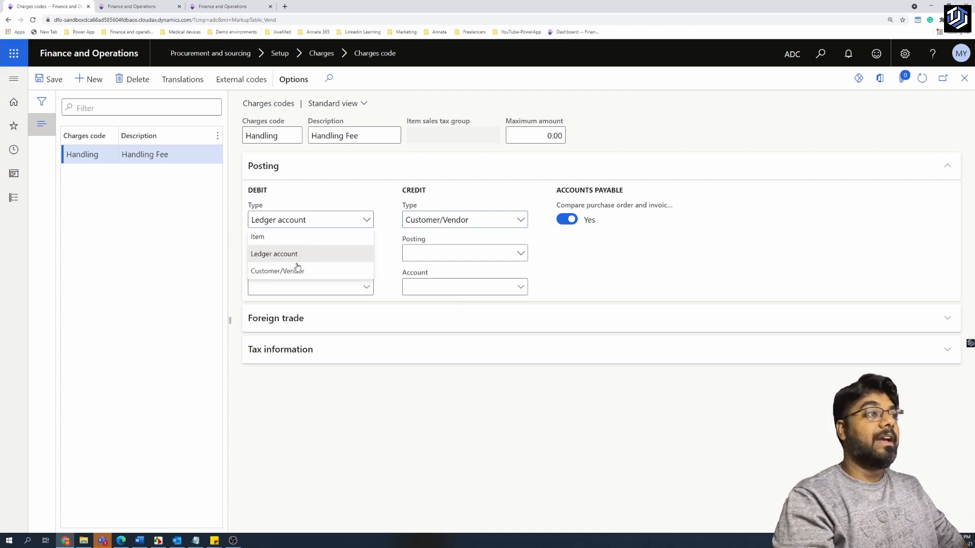
click(281, 237)
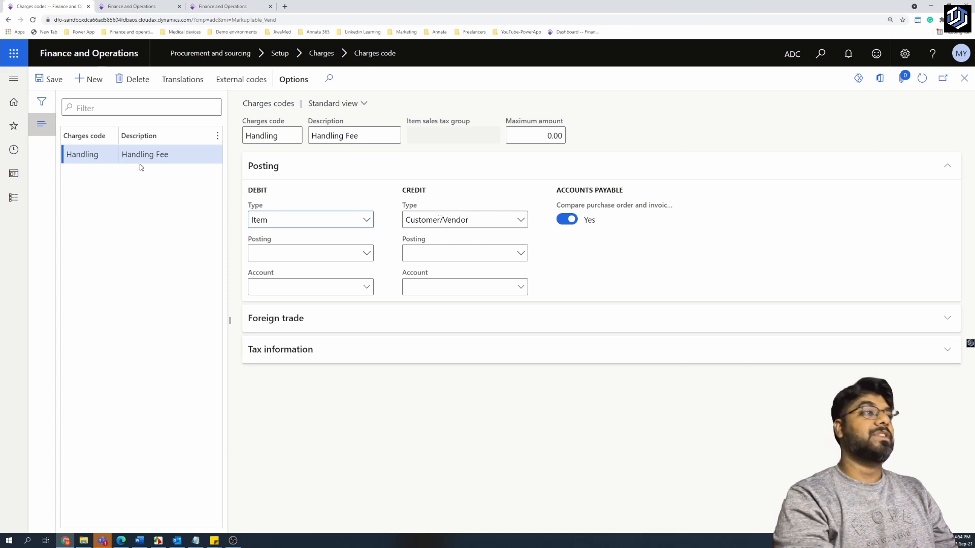
Switch the Handling code's debit type to Ledger account and view the available debit posting types.
click(366, 220)
click(285, 254)
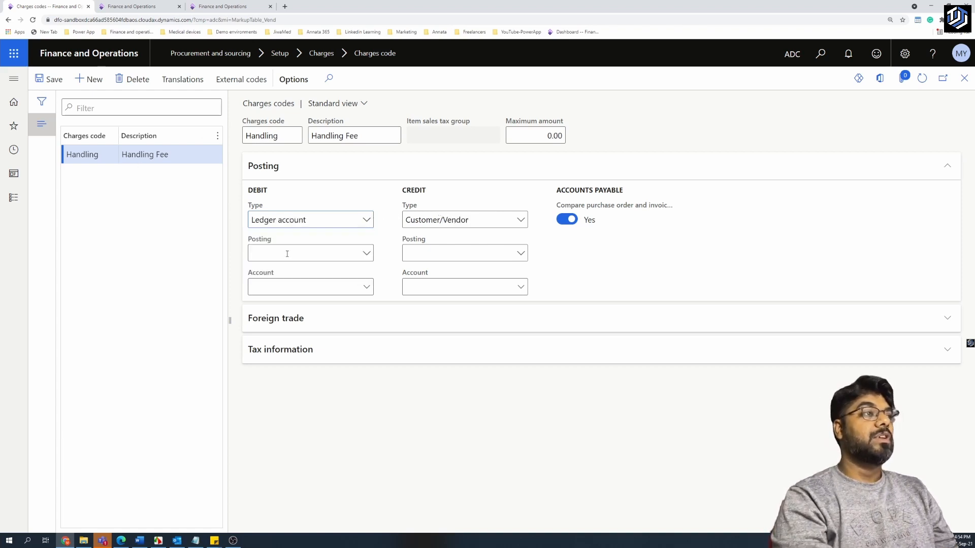
click(366, 253)
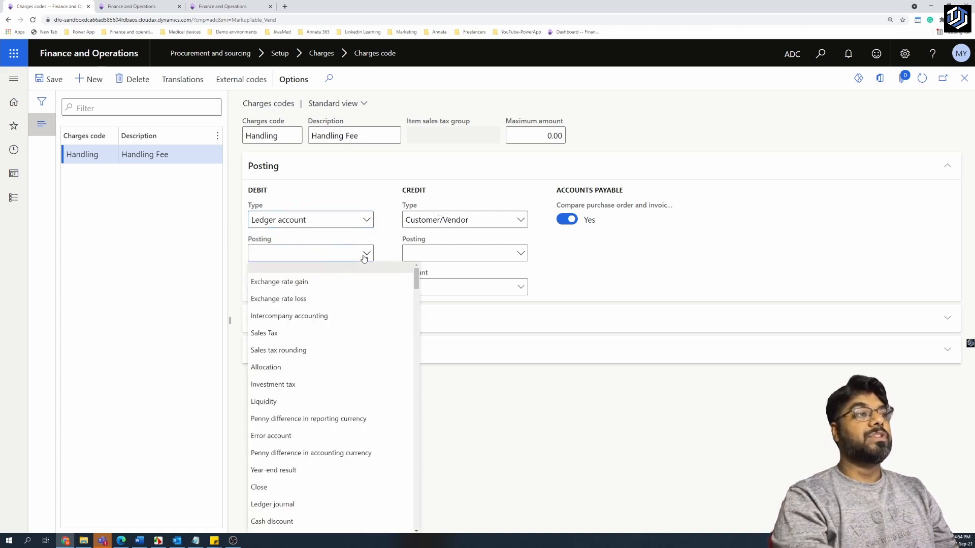
click(330, 253)
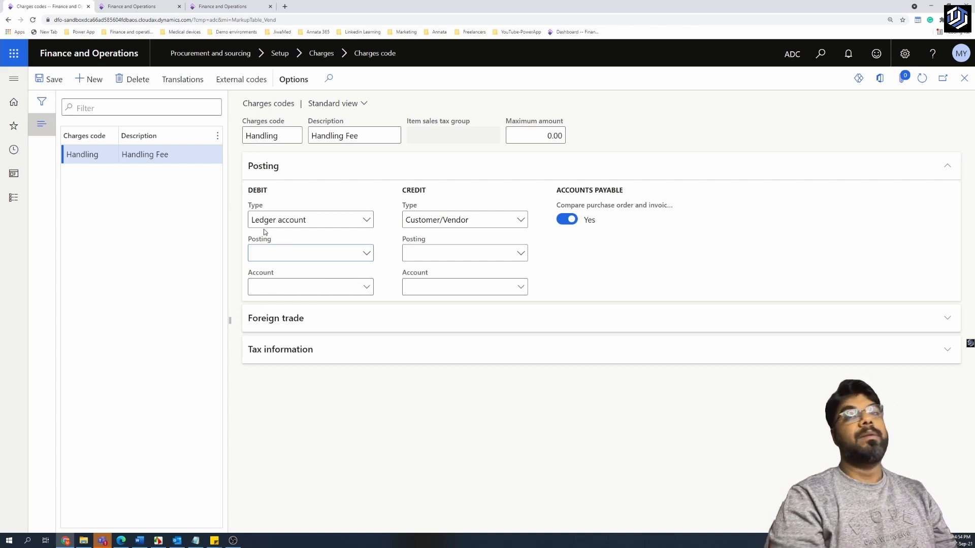
Set the debit type to Item and save the Handling charges code.
click(365, 220)
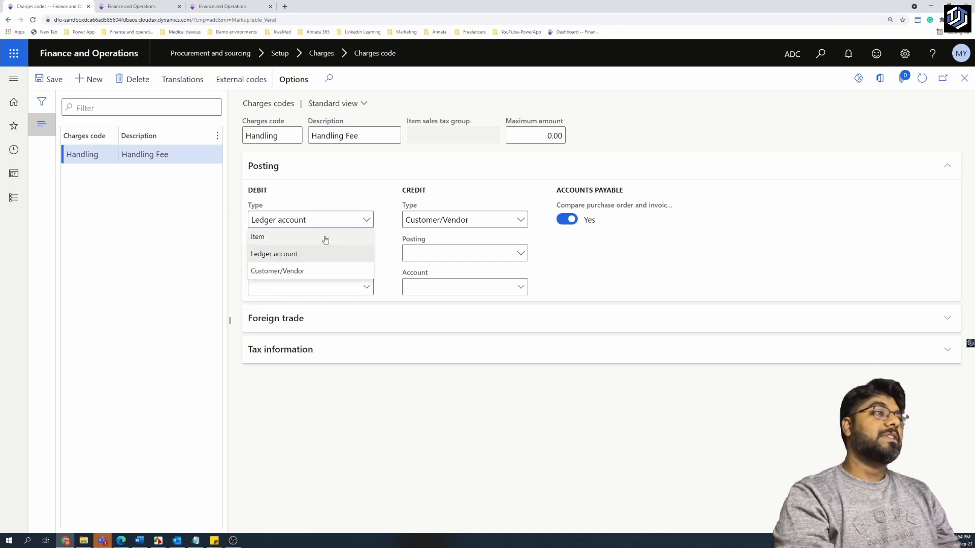
click(316, 237)
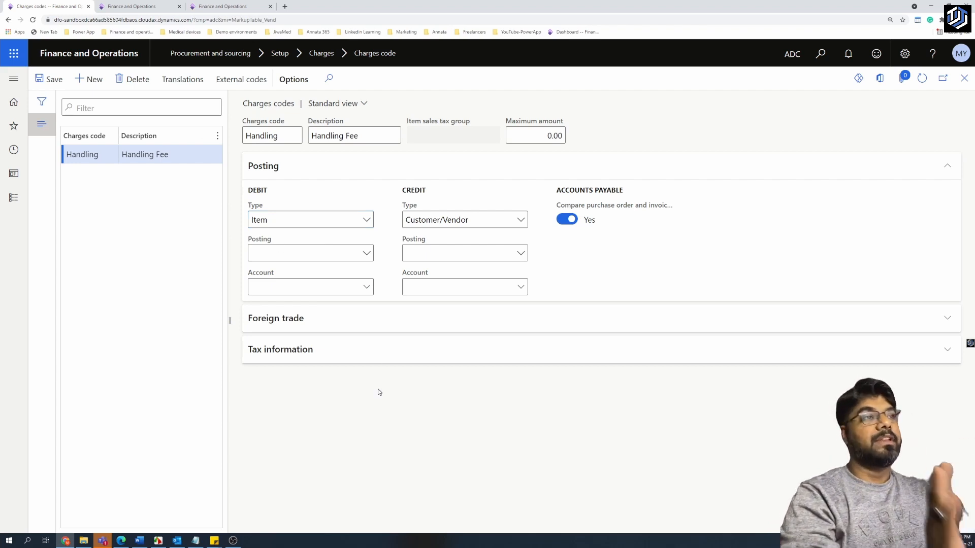
click(53, 79)
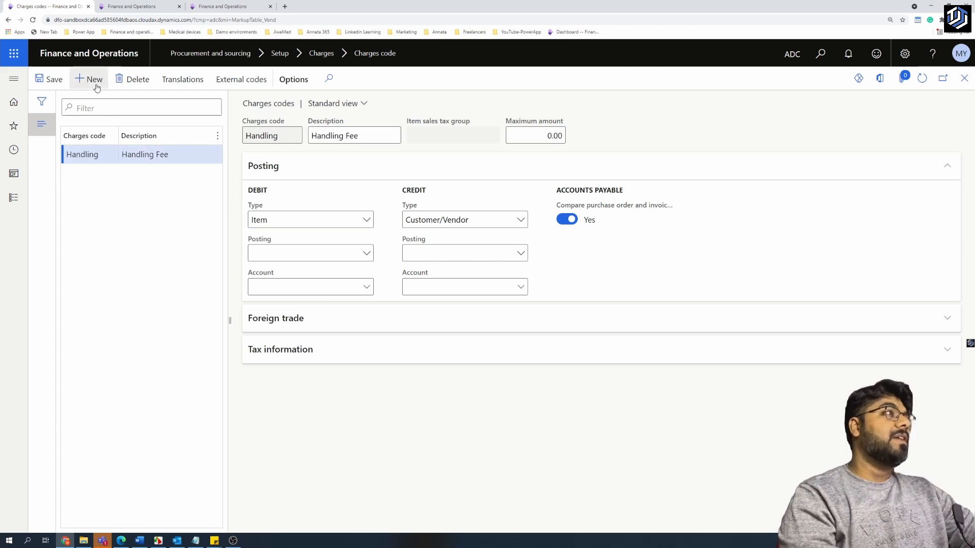
Create another charges code named Freight.
key(alt+n)
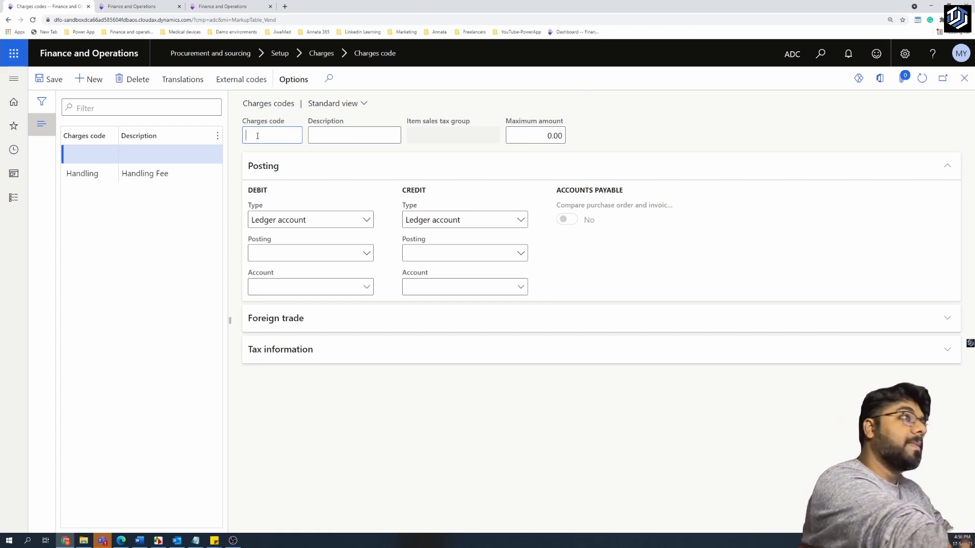
text(Fr)
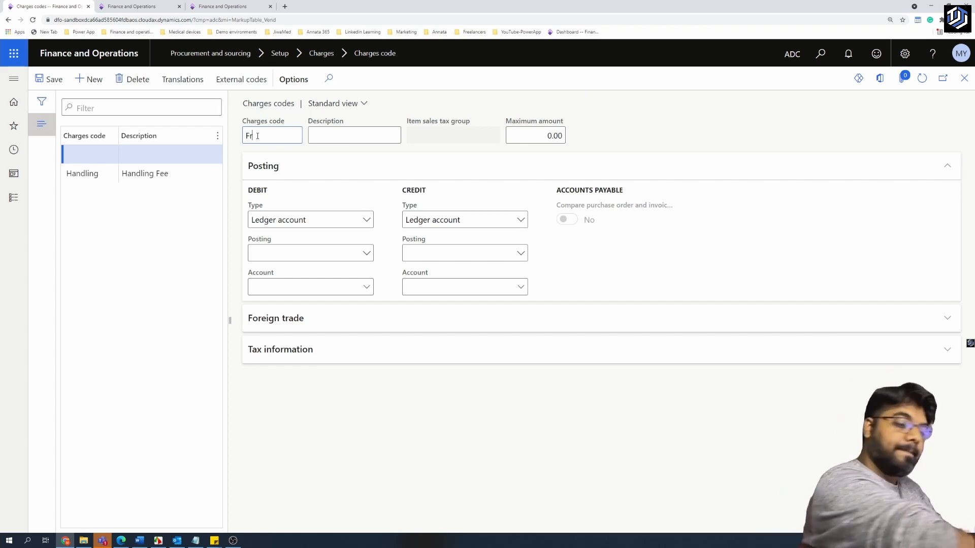
text(eight)
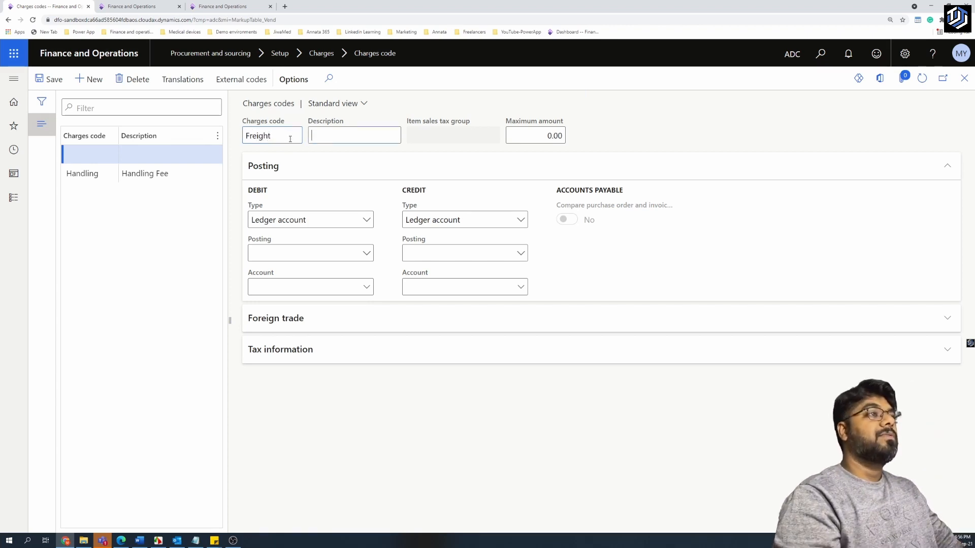
Enter Freight Charges as the description of the Freight charges code.
drag(289, 136, 203, 137)
key(ctrl+c)
click(324, 133)
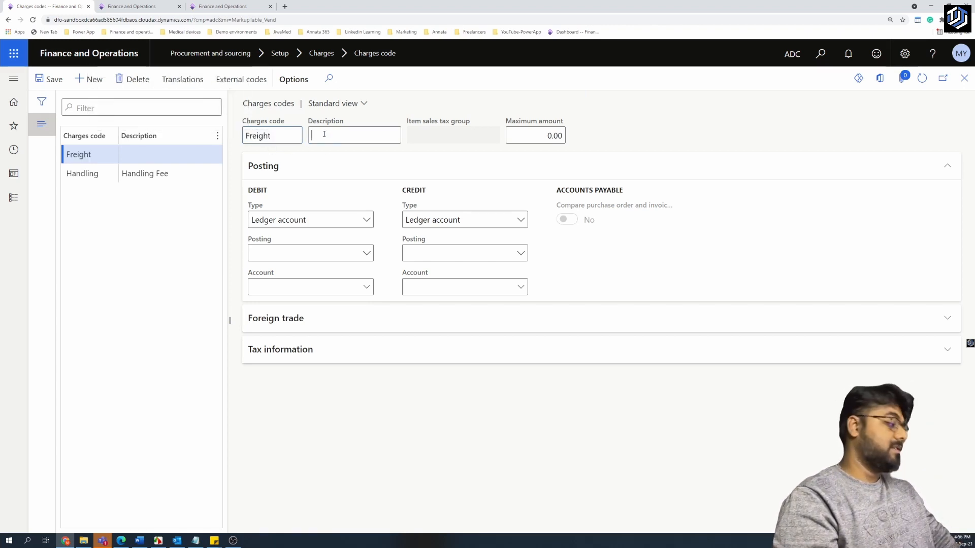
key(ctrl+v)
text(C)
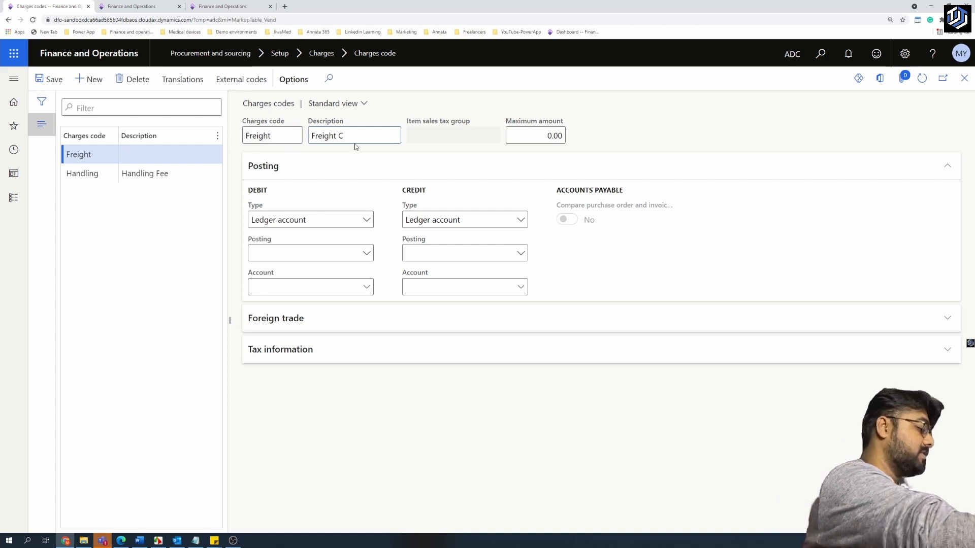
text(ar)
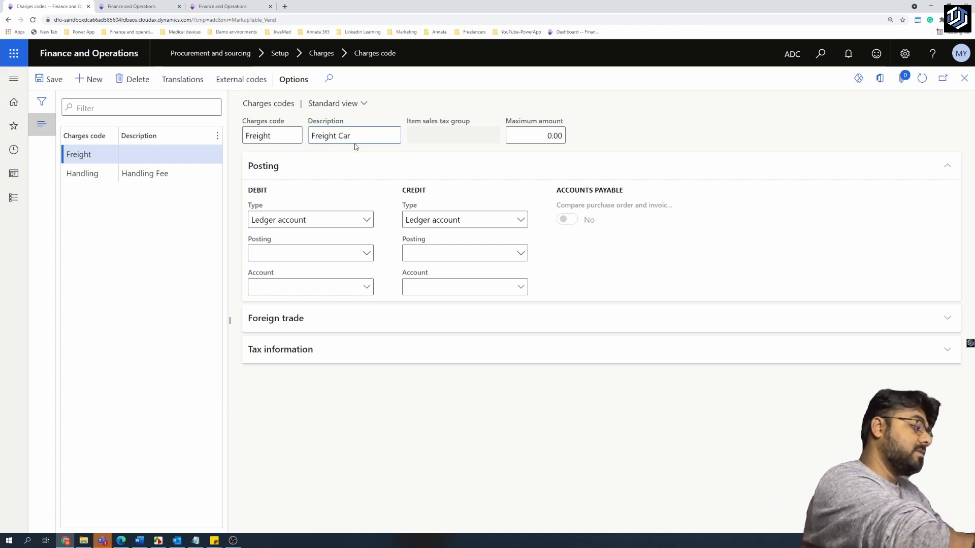
key(BackSpace)
key(BackSpace)
text(harges)
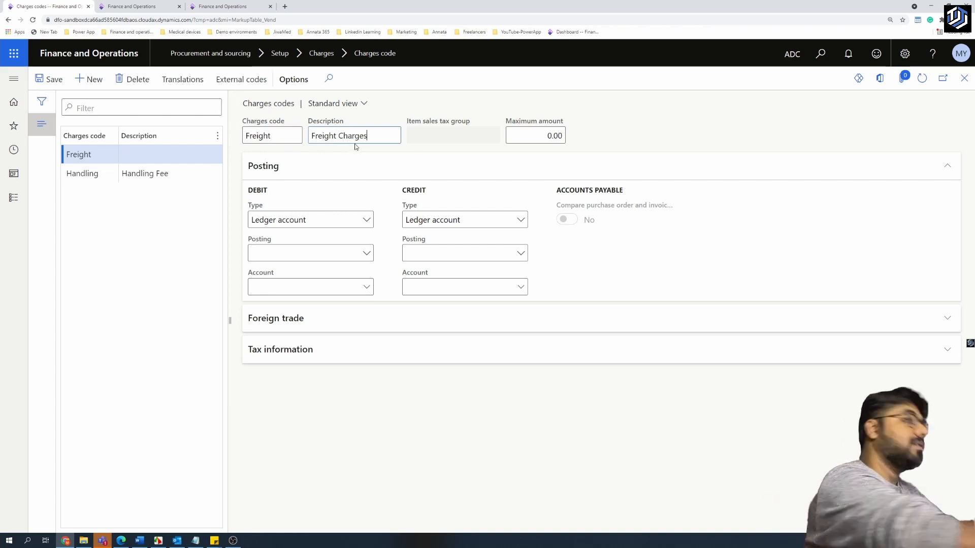
click(385, 442)
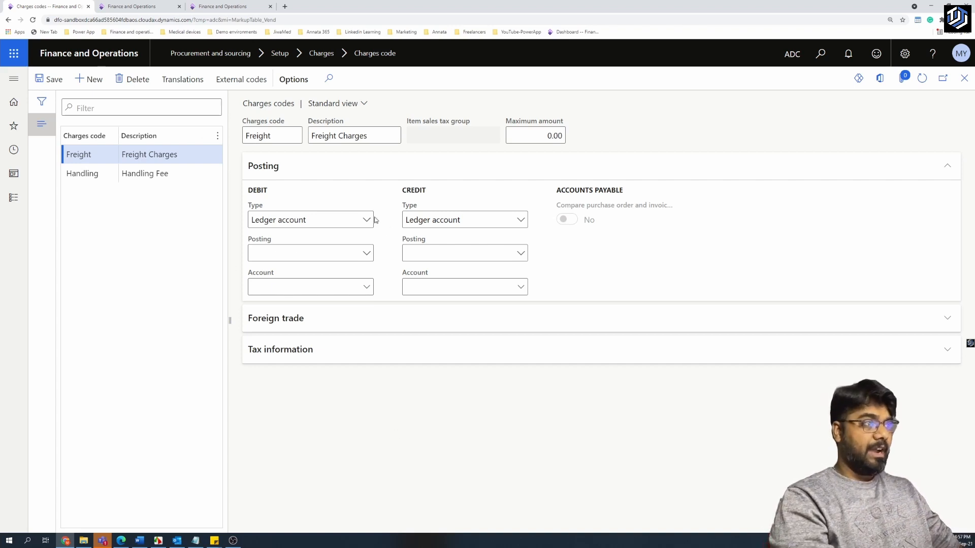
Set the Freight code's debit type to Item and keep Ledger account as its credit type.
click(361, 226)
click(301, 239)
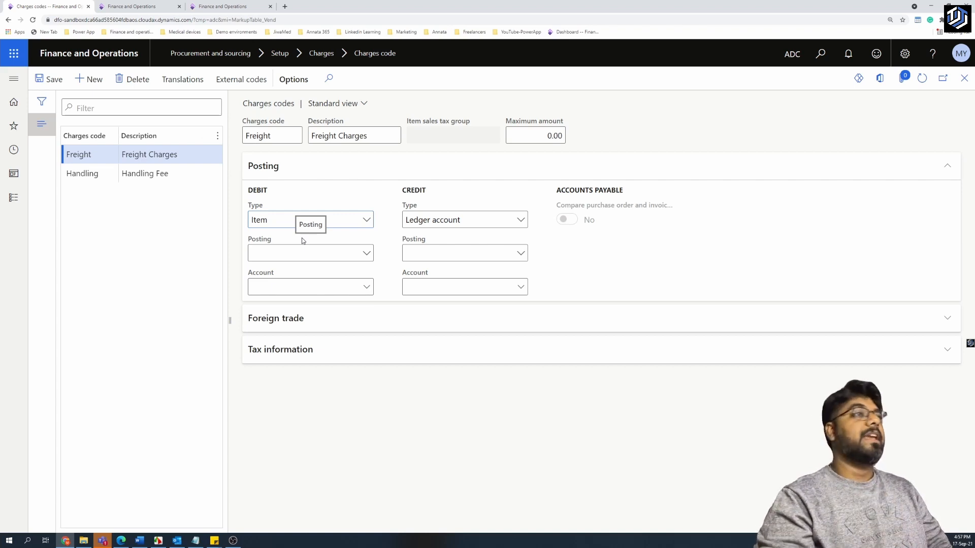
click(523, 221)
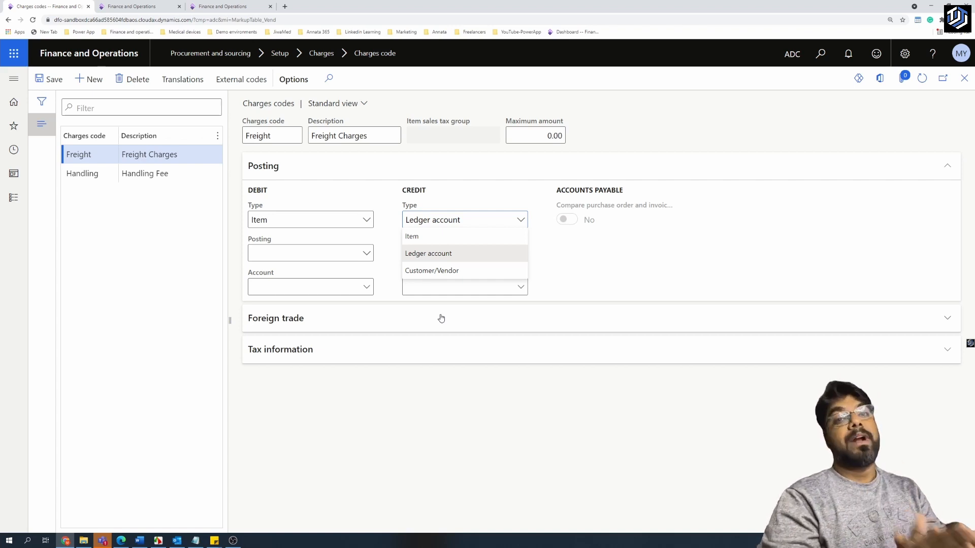
click(441, 253)
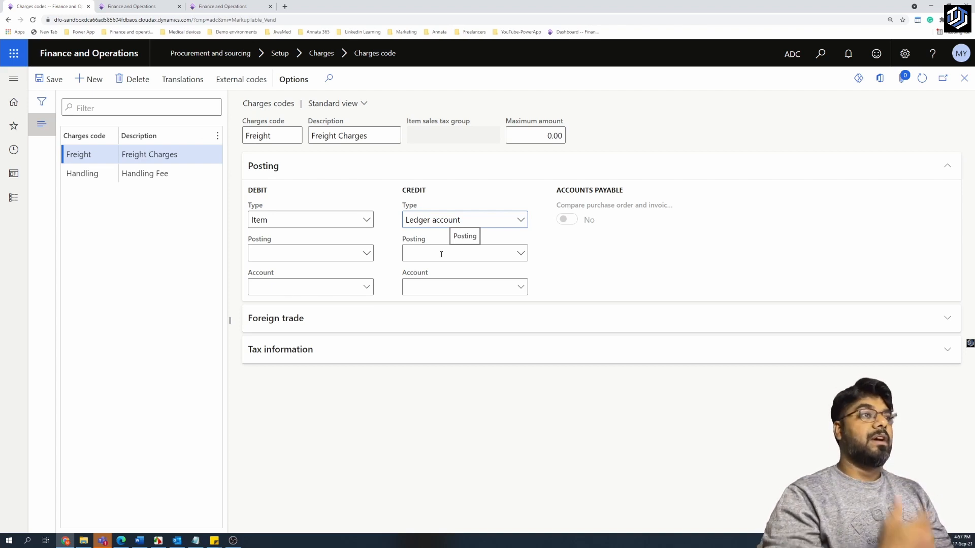
Set the credit posting type of the Freight code to "Order, freight".
click(519, 254)
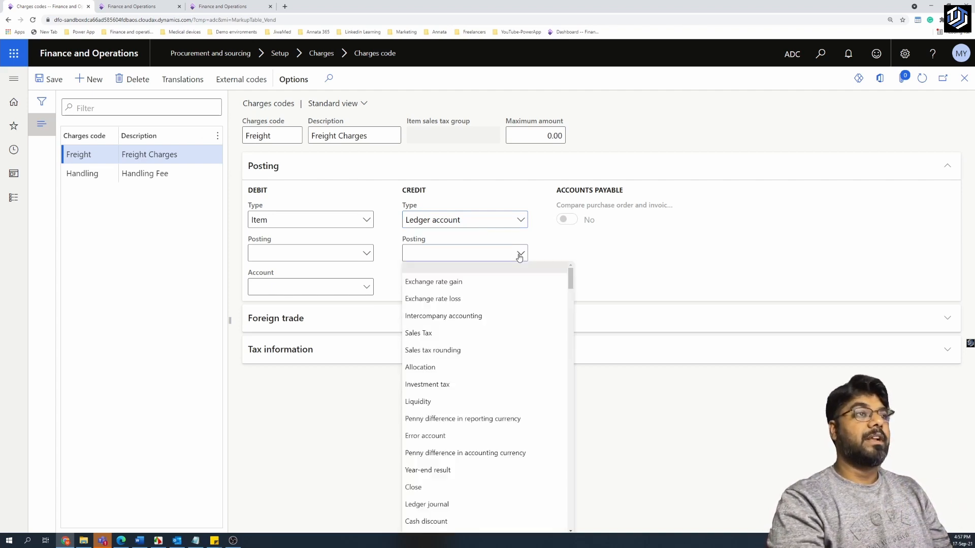
scroll(472, 396, down, 12)
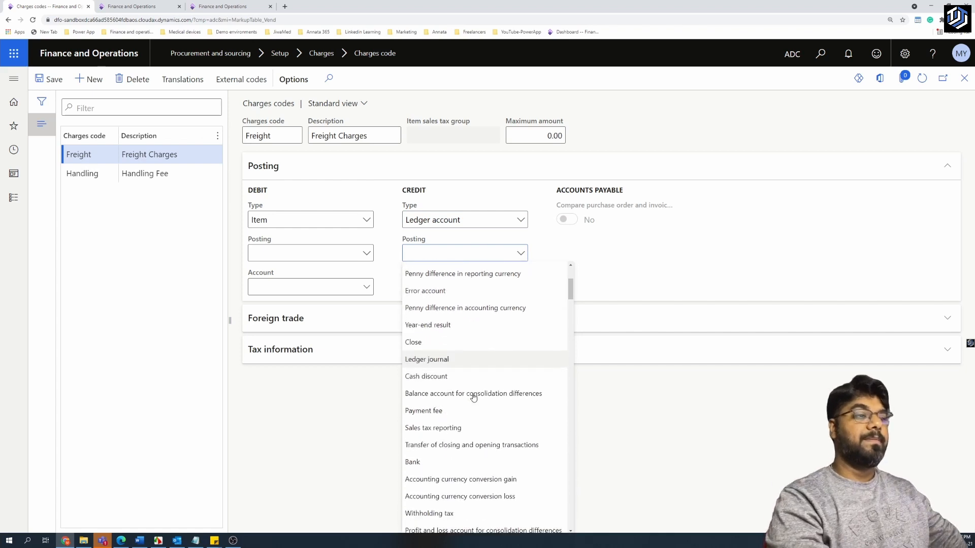
scroll(473, 397, down, 10)
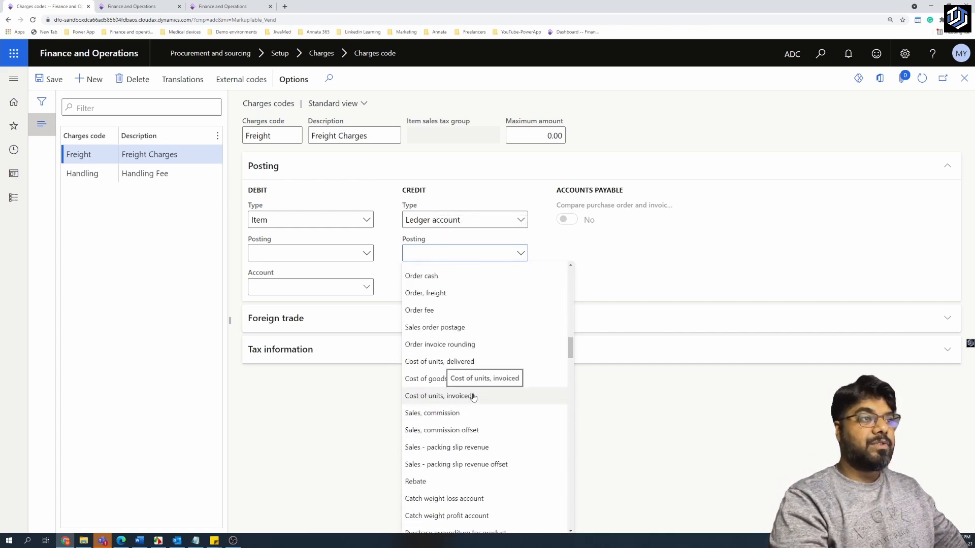
click(424, 293)
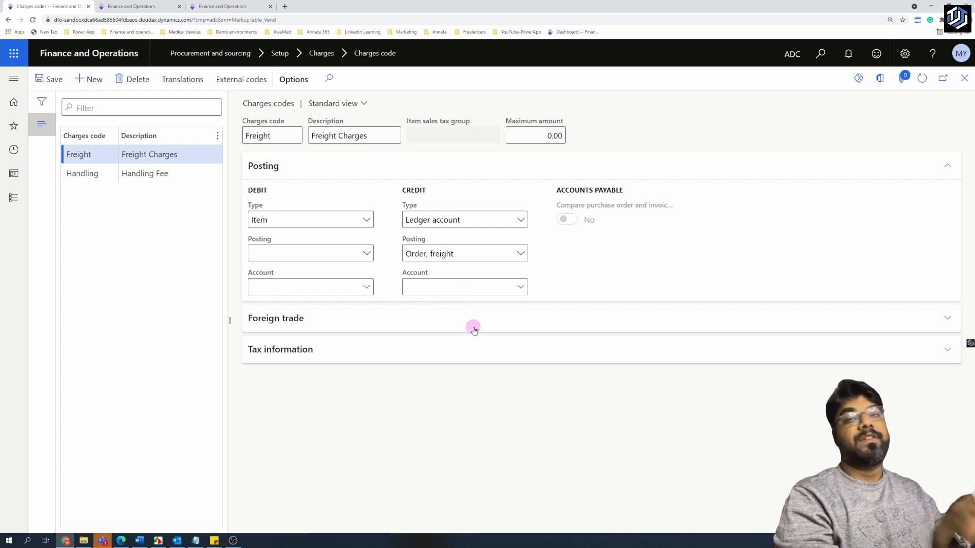
Assign main account 310020, Transporation Charges, as the Freight code's credit account.
click(520, 289)
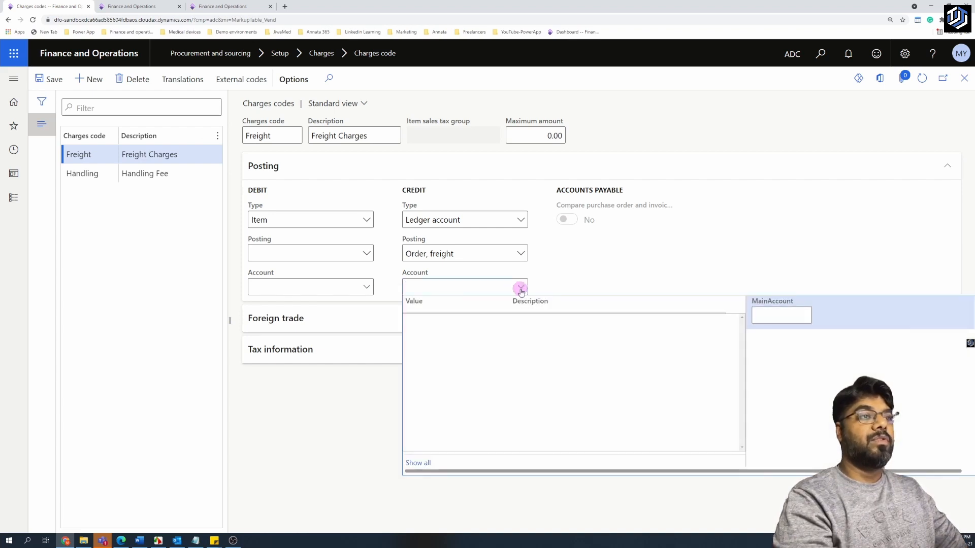
scroll(504, 366, down, 2)
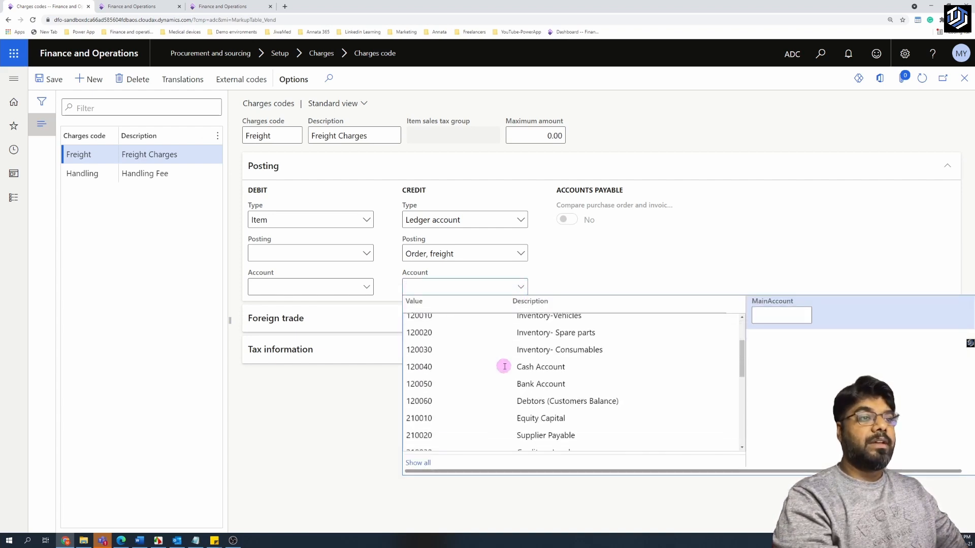
scroll(504, 366, down, 3)
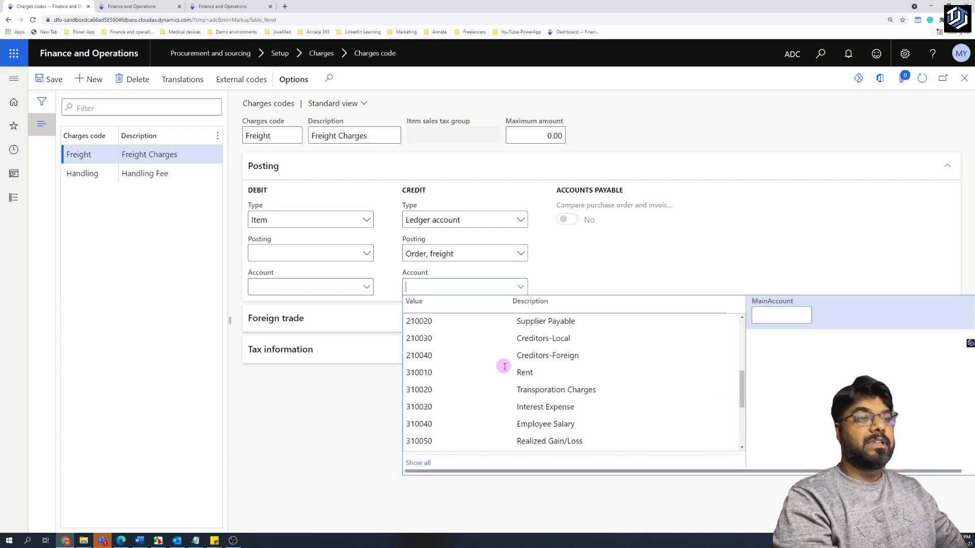
click(532, 388)
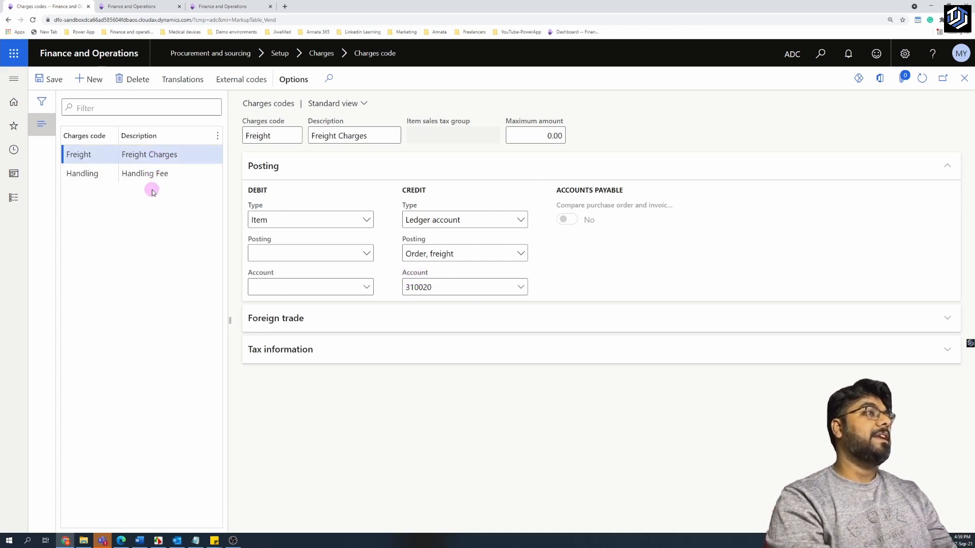
Save the Freight charges code and open the Procurement and sourcing list of all purchase orders in the second browser tab.
click(53, 80)
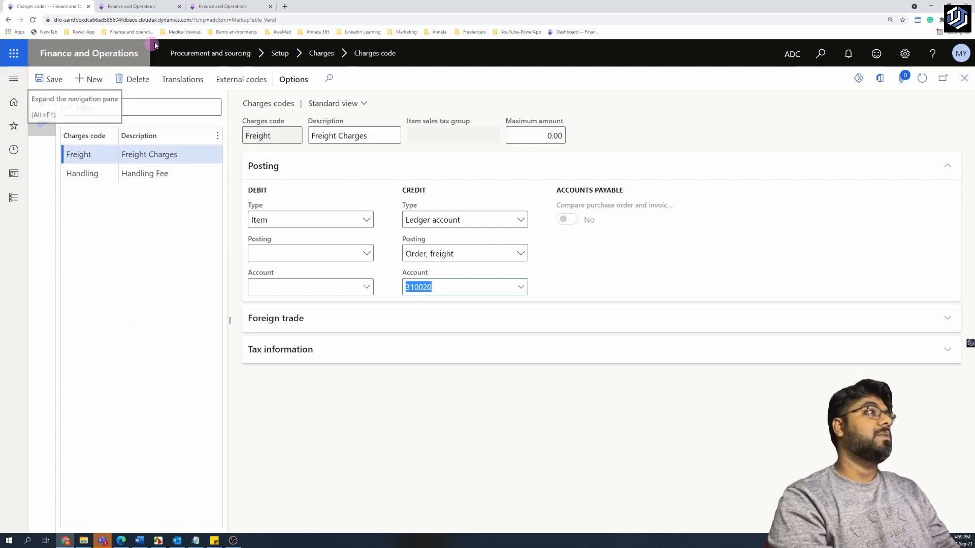
click(131, 6)
click(570, 288)
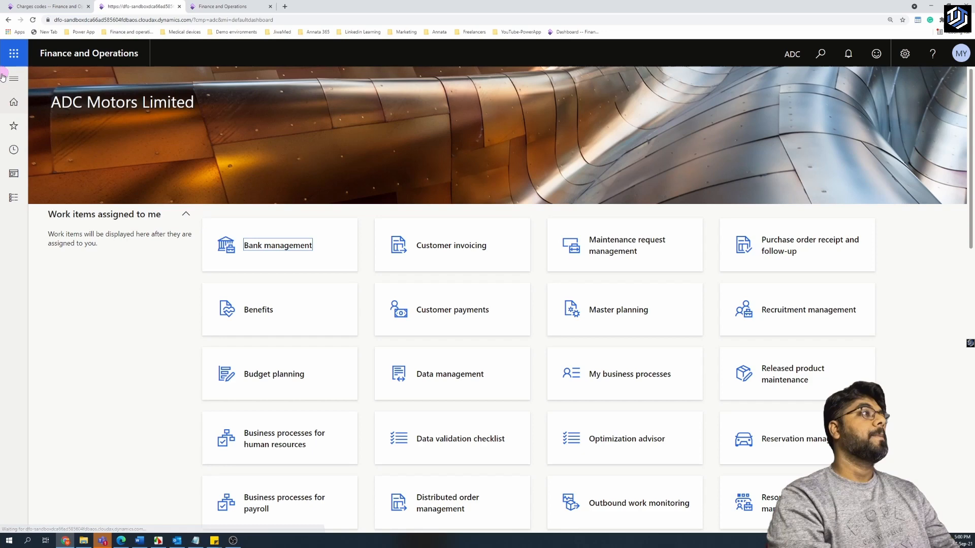
click(9, 78)
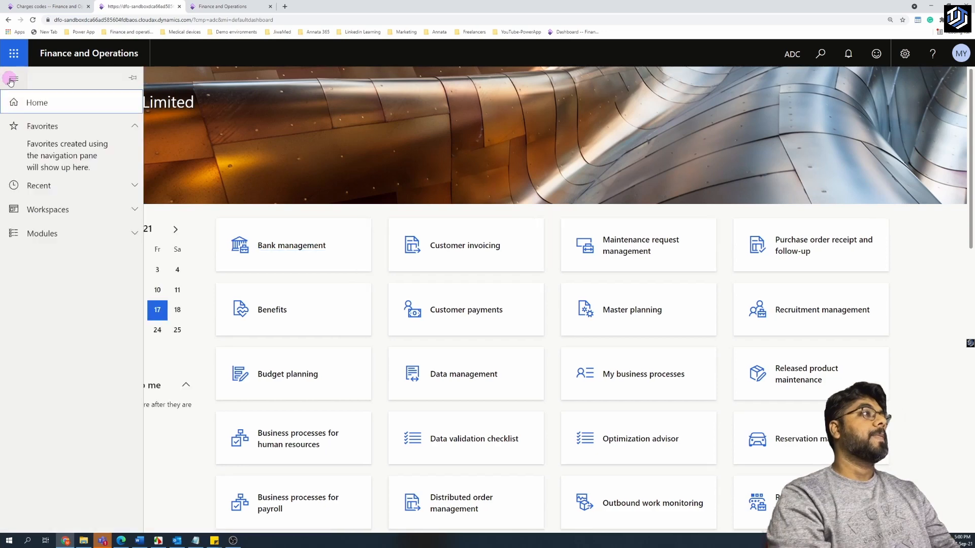
click(62, 233)
scroll(71, 264, down, 5)
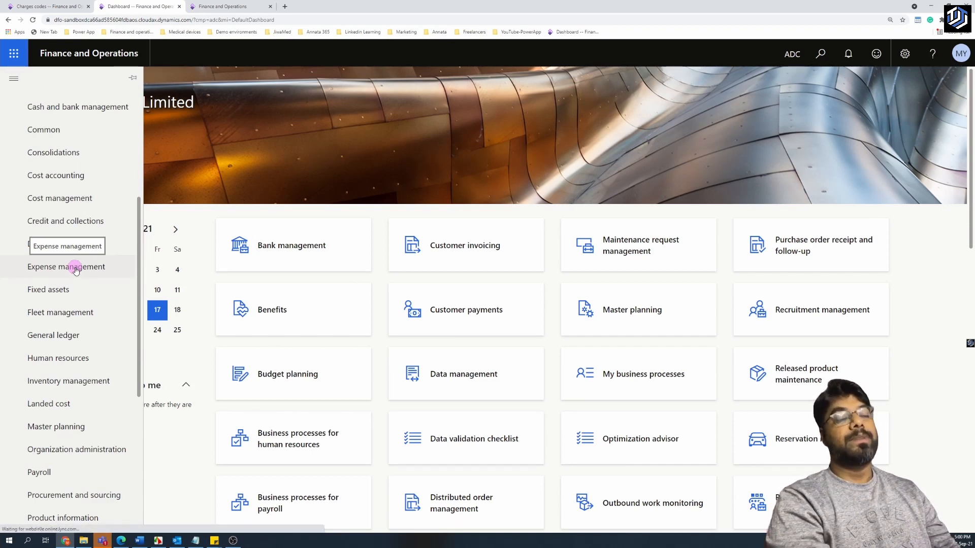
scroll(75, 271, down, 5)
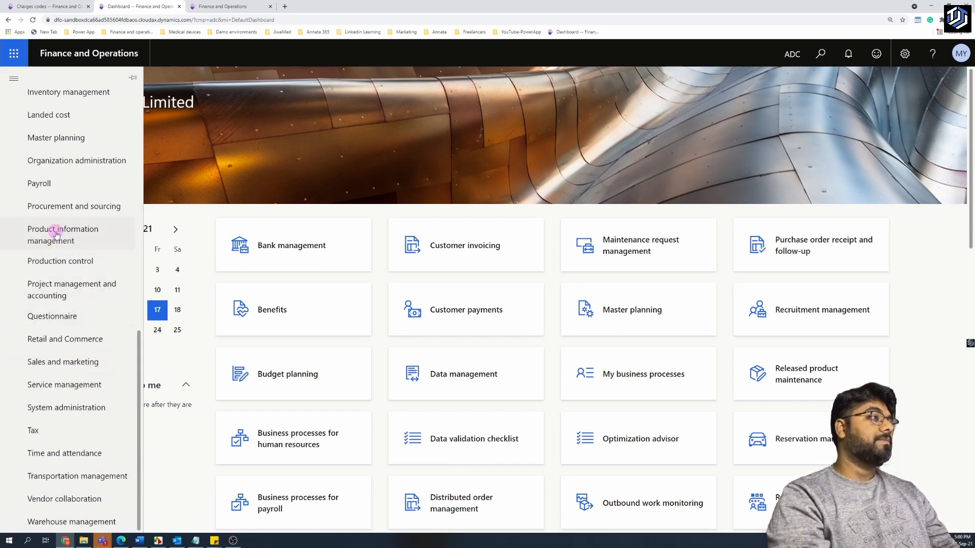
click(63, 208)
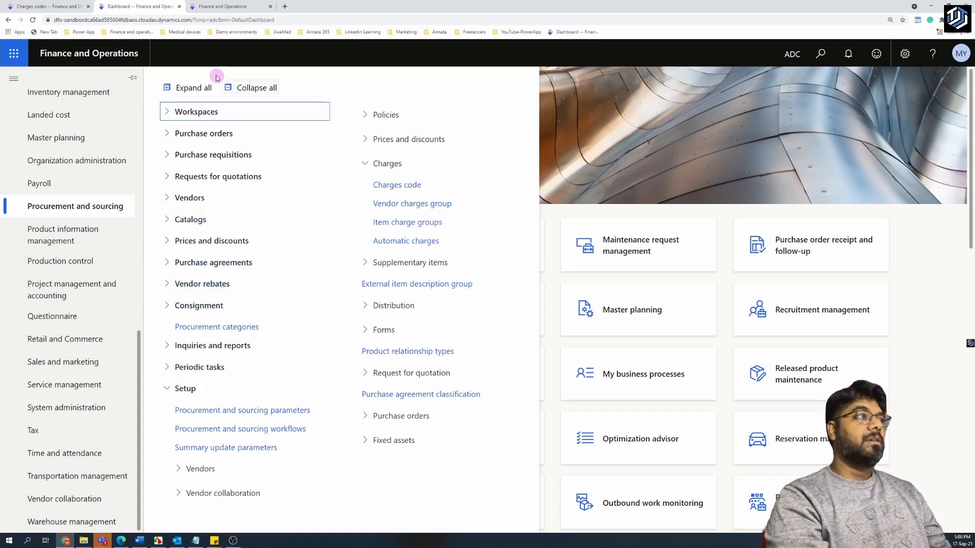
click(200, 84)
click(221, 212)
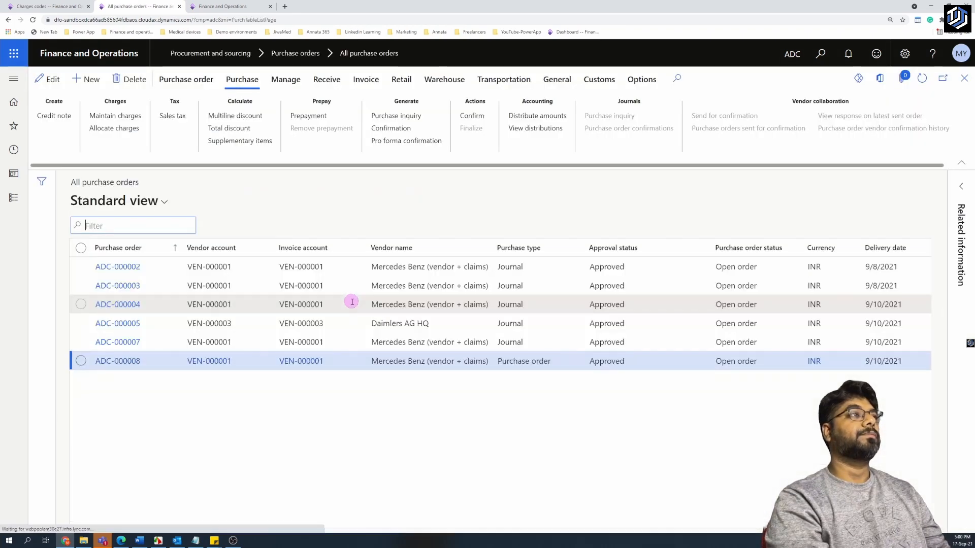
Start a new purchase order and select Mercedes Benz (vendor + claims) as its vendor.
click(89, 79)
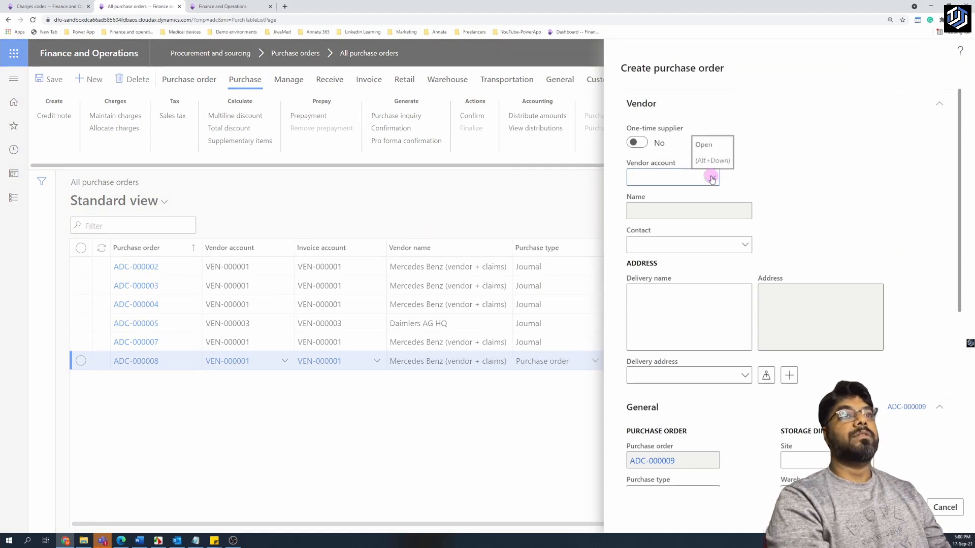
click(712, 179)
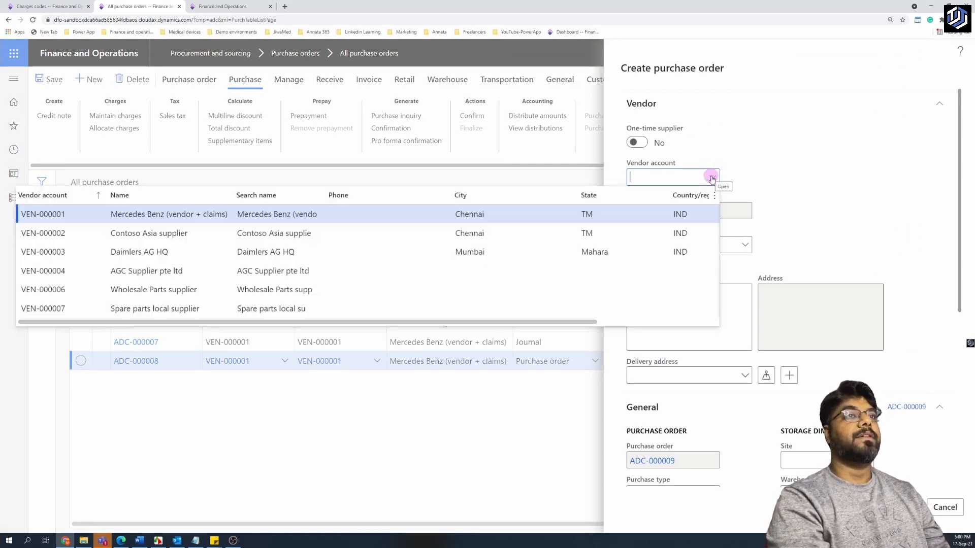
click(172, 253)
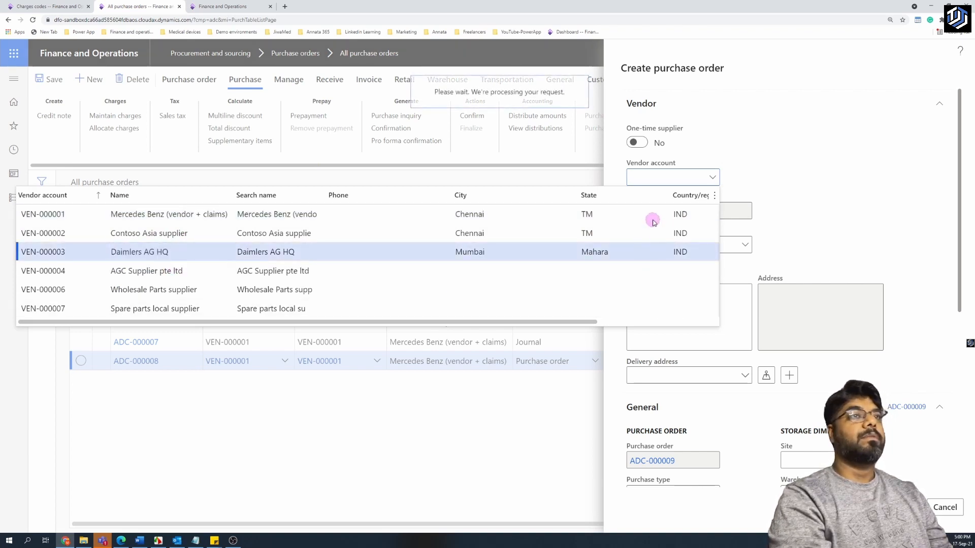
click(714, 179)
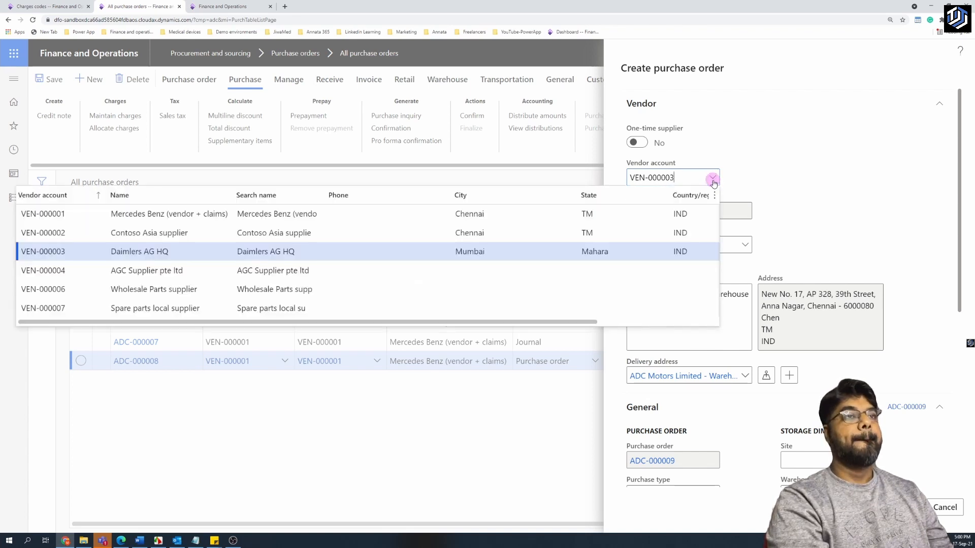
click(175, 213)
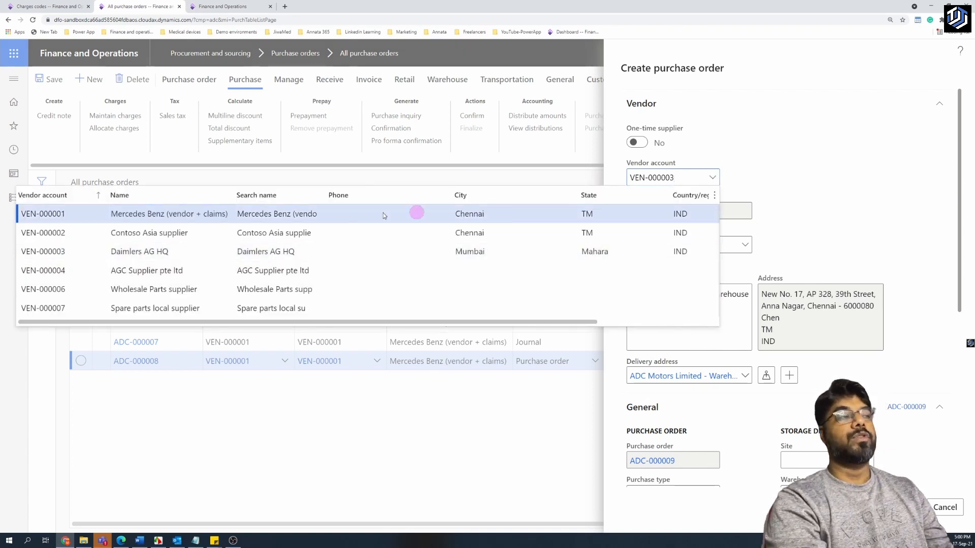
click(162, 215)
Assign warehouse CS, Central WareHouse, to the new purchase order and create the order.
scroll(759, 368, down, 3)
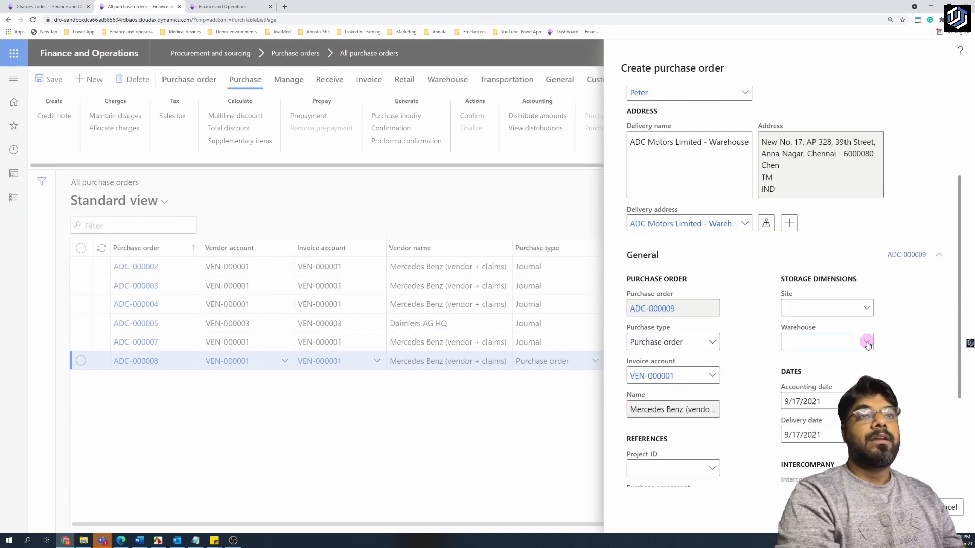
click(868, 344)
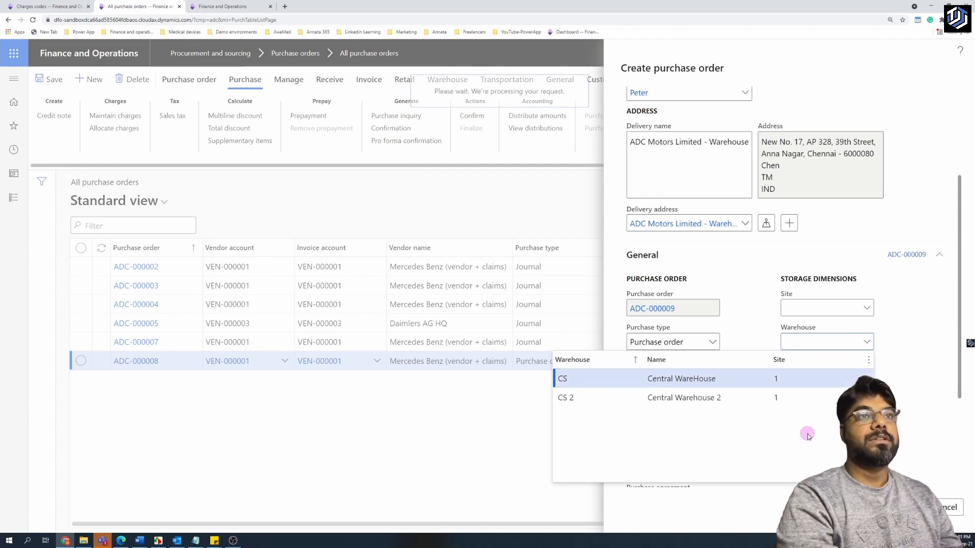
click(758, 380)
scroll(726, 370, down, 3)
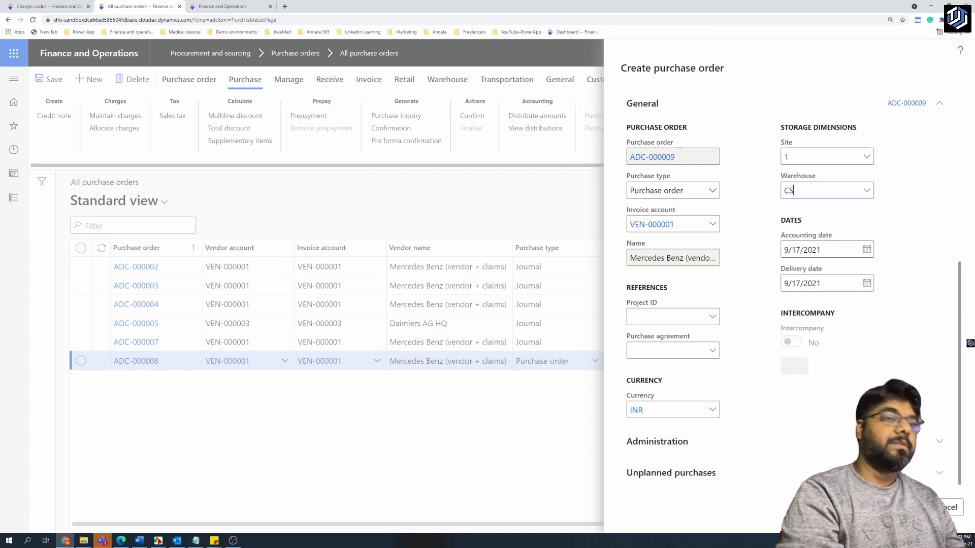
click(647, 318)
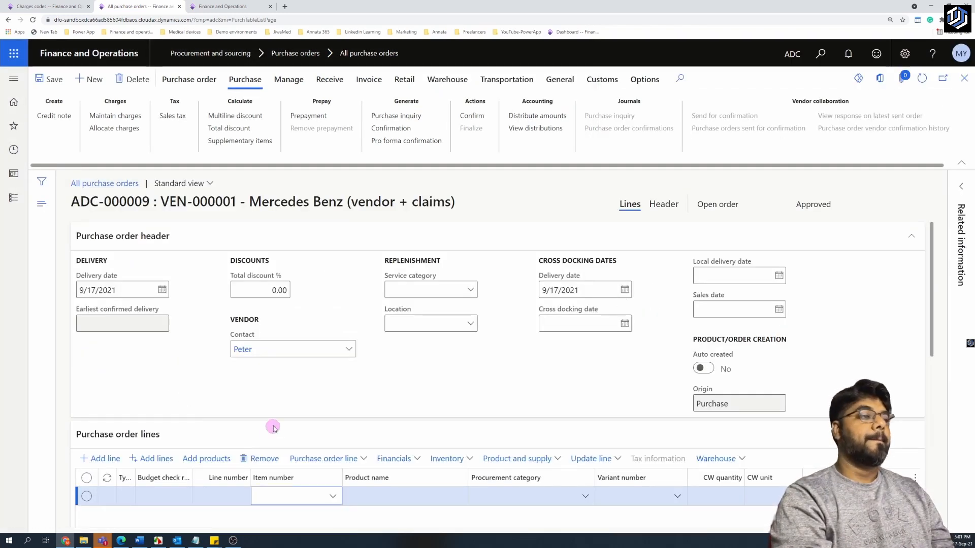
Enter item P-000013, Gasket for oil filler cap, on the first order line and review the line's quantity and unit price.
scroll(299, 442, down, 2)
click(332, 387)
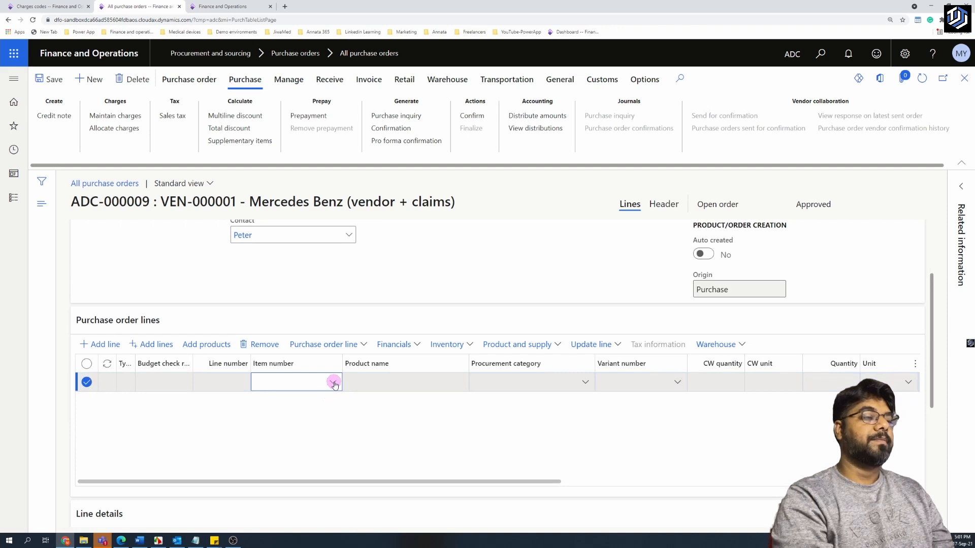
click(334, 383)
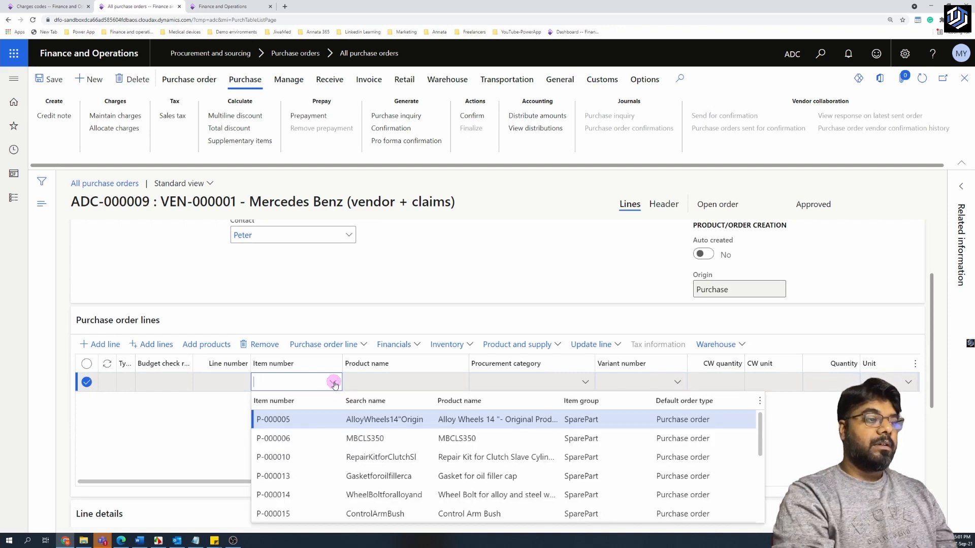
click(316, 476)
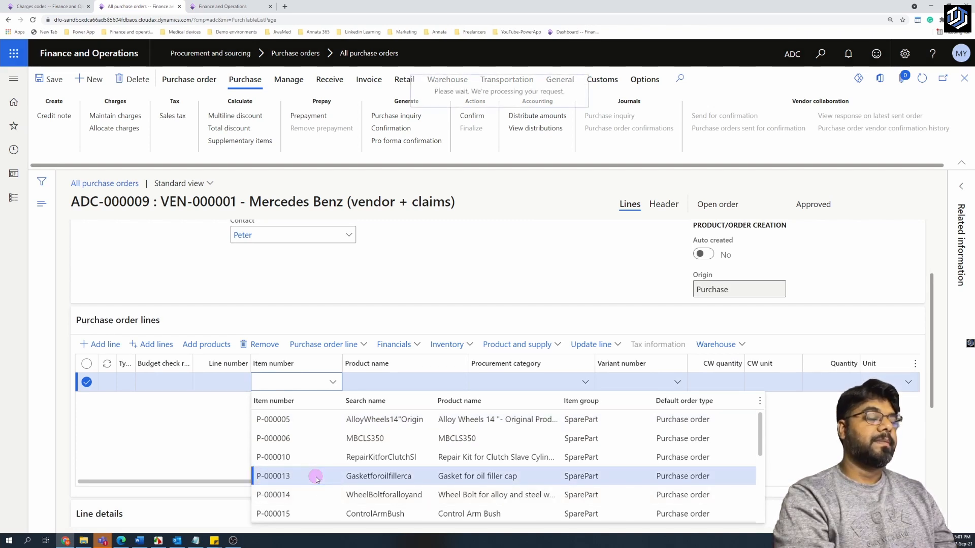
click(316, 476)
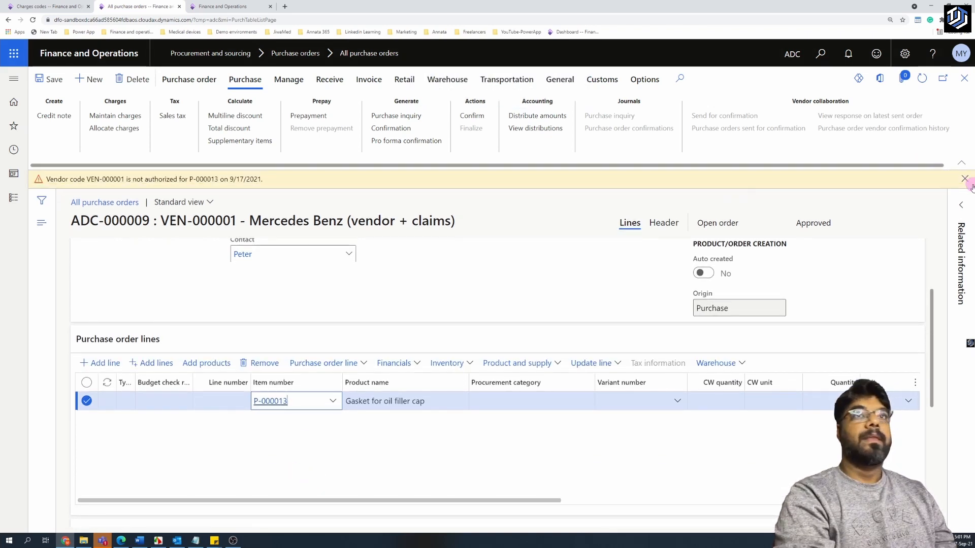
drag(410, 484, 542, 485)
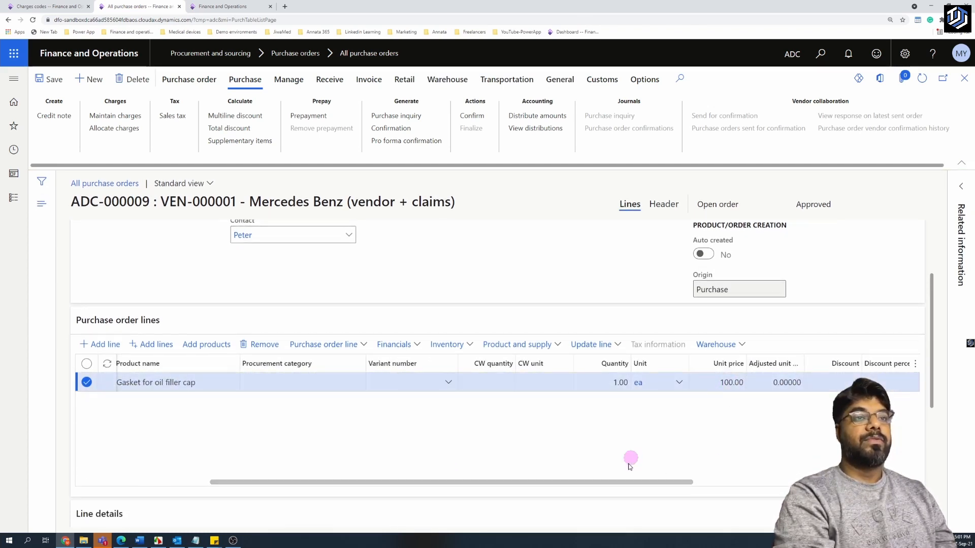
drag(623, 483, 337, 459)
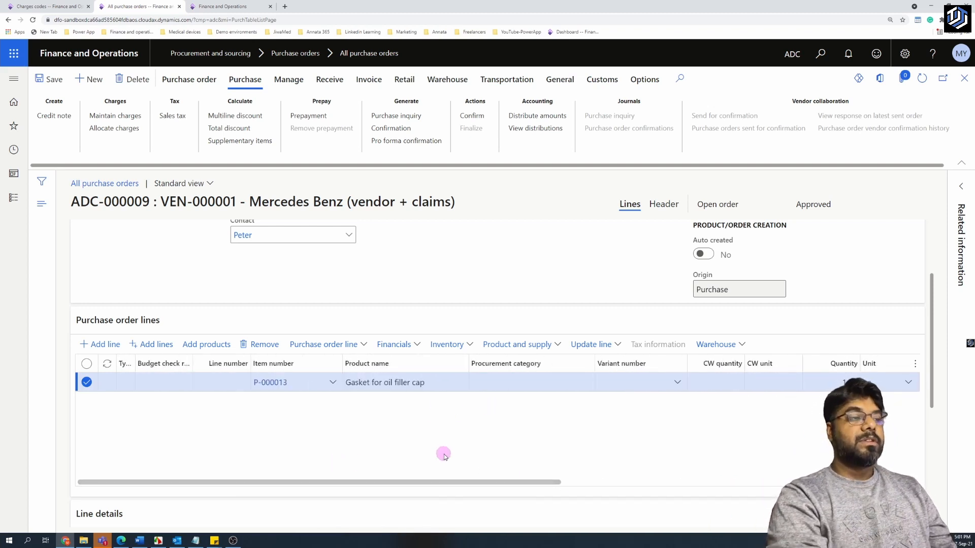
drag(470, 481, 557, 483)
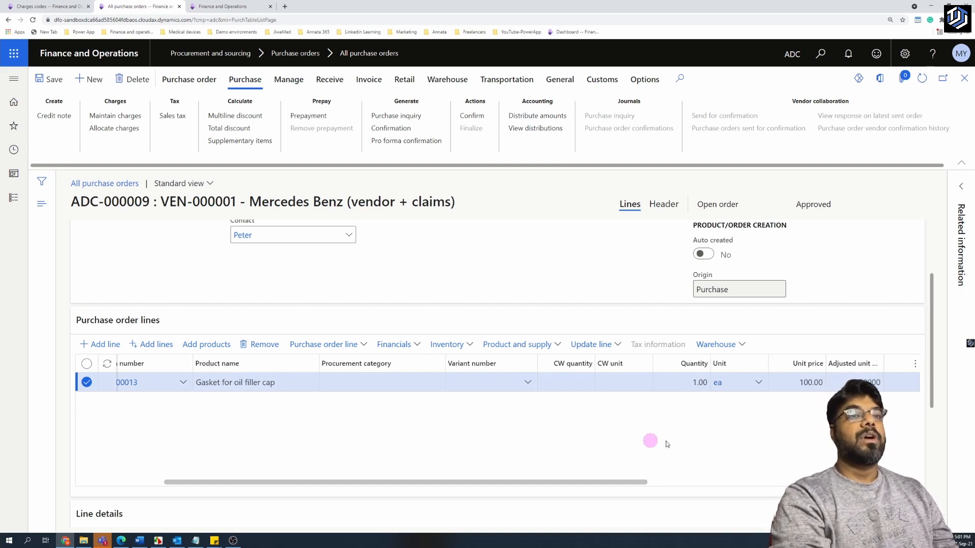
drag(634, 482, 414, 479)
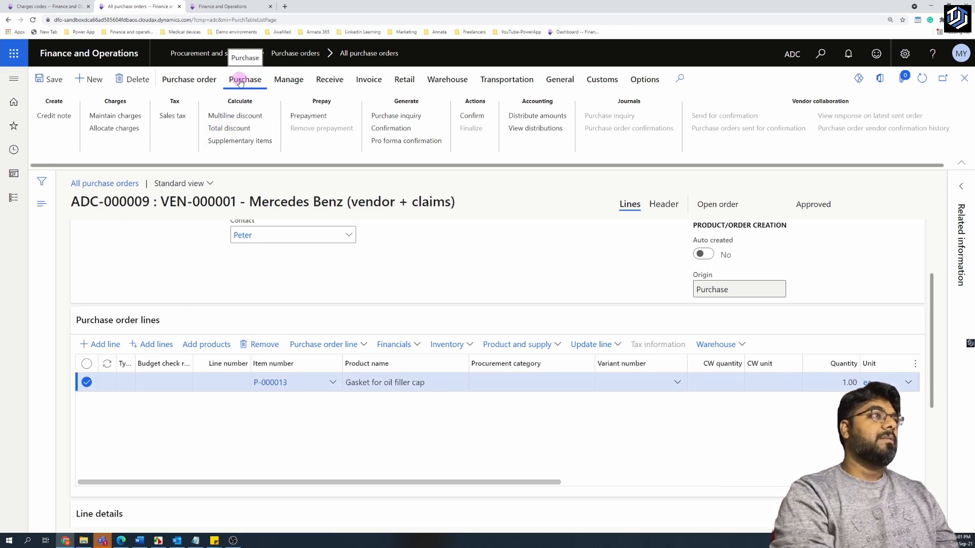
Open the charges maintenance of the purchase order and assign the Handling charges code to the new charge line.
click(108, 117)
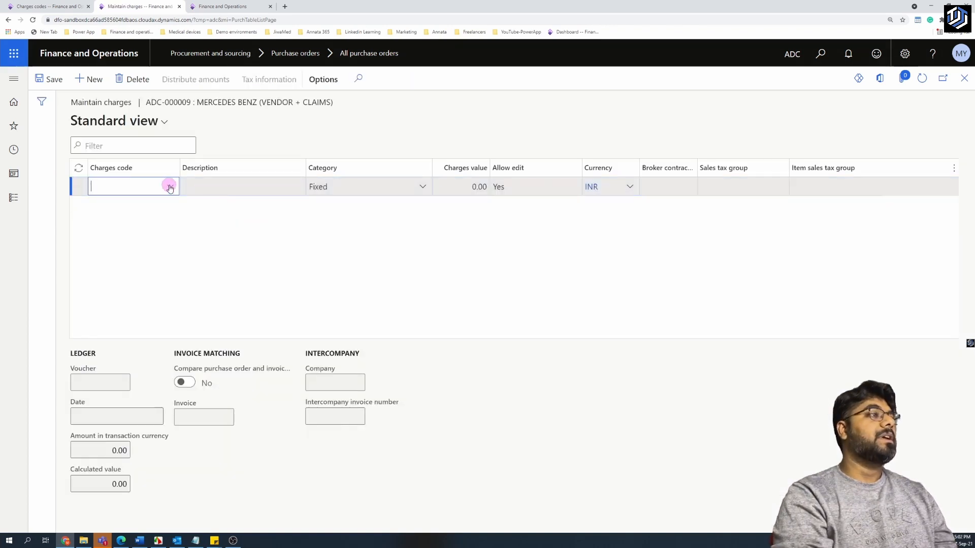
click(171, 187)
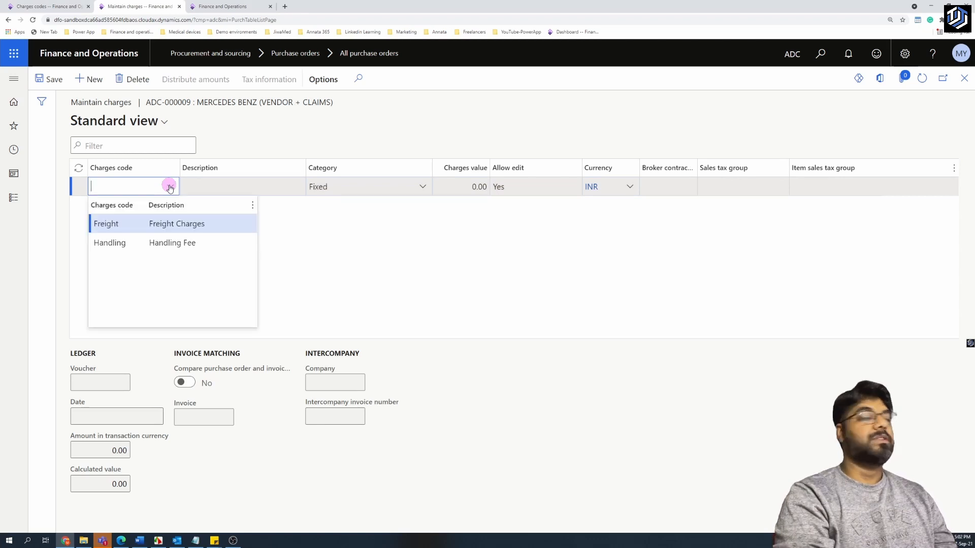
click(137, 244)
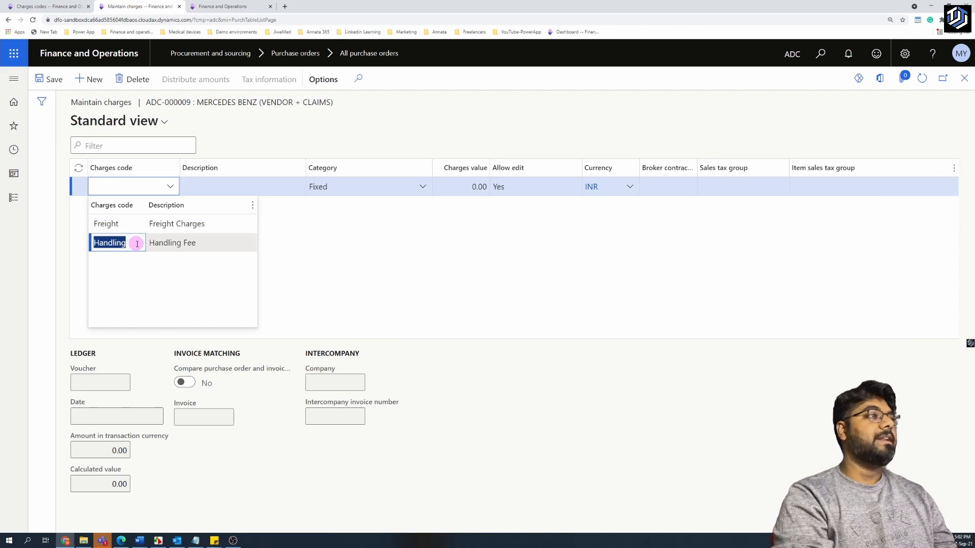
click(137, 244)
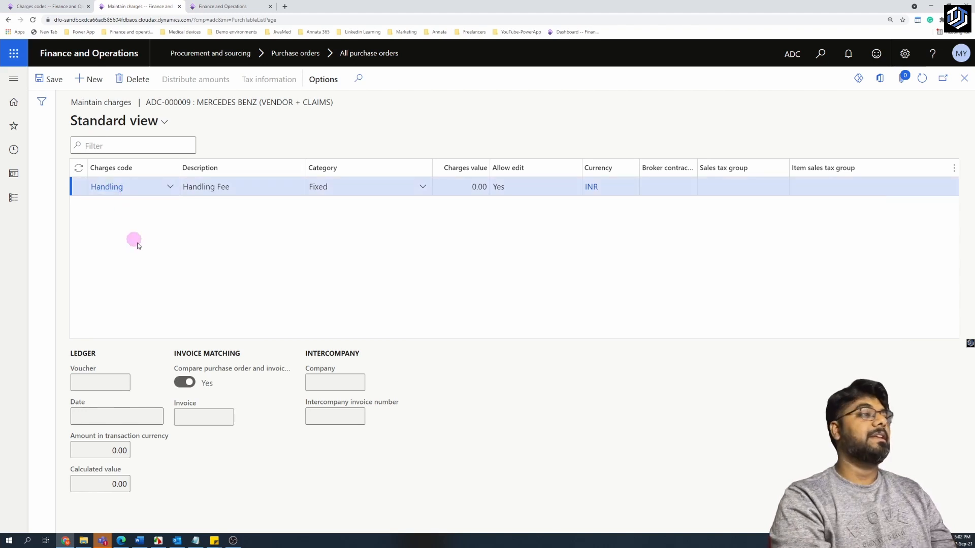
Check the debit and credit posting setup of the Handling code on the Charges codes page, then return to the order's charges.
click(45, 6)
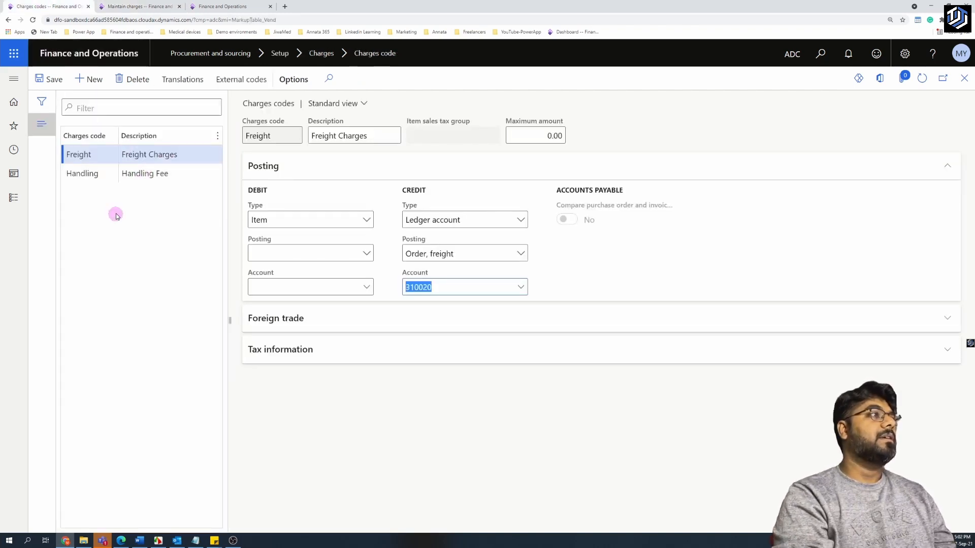
click(96, 172)
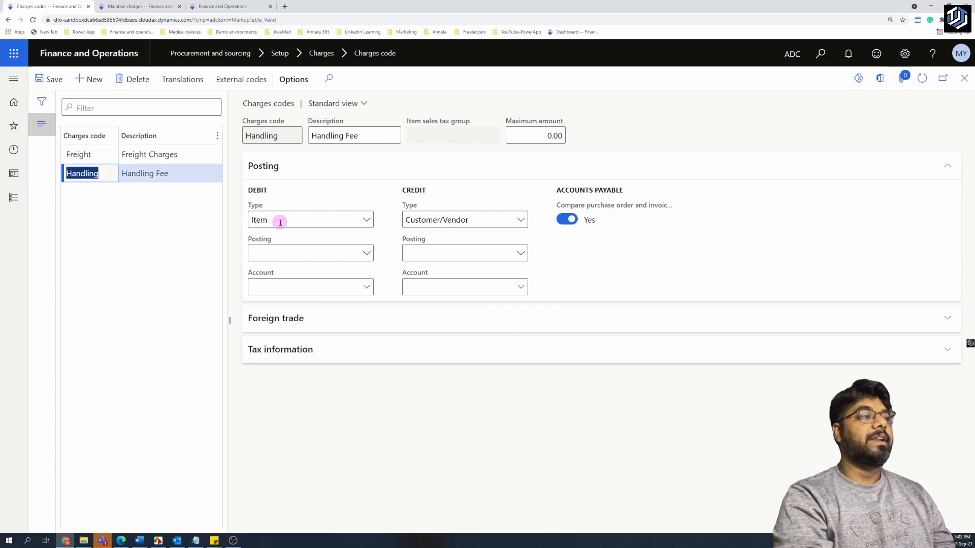
click(127, 6)
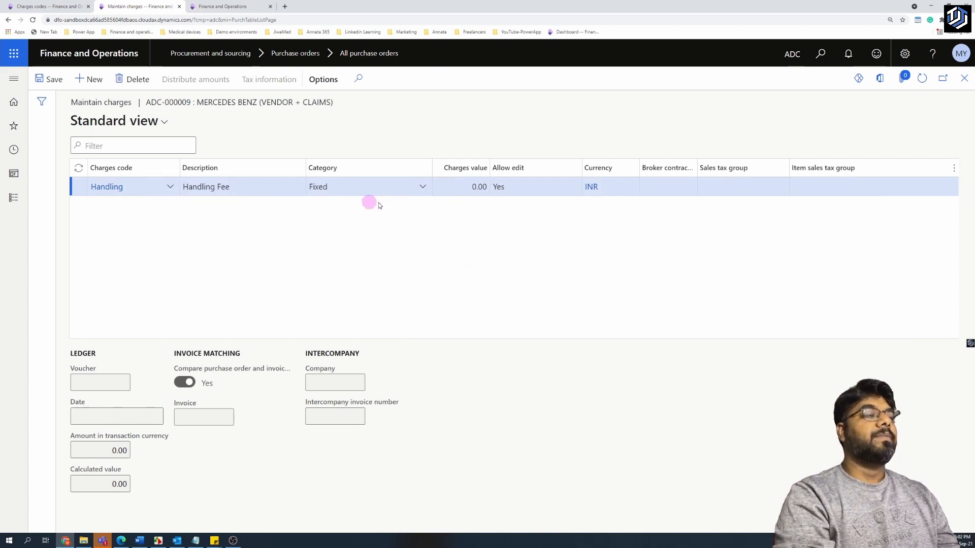
Keep Fixed as the category of the Handling charge line and set its charges value to 10.00.
click(346, 193)
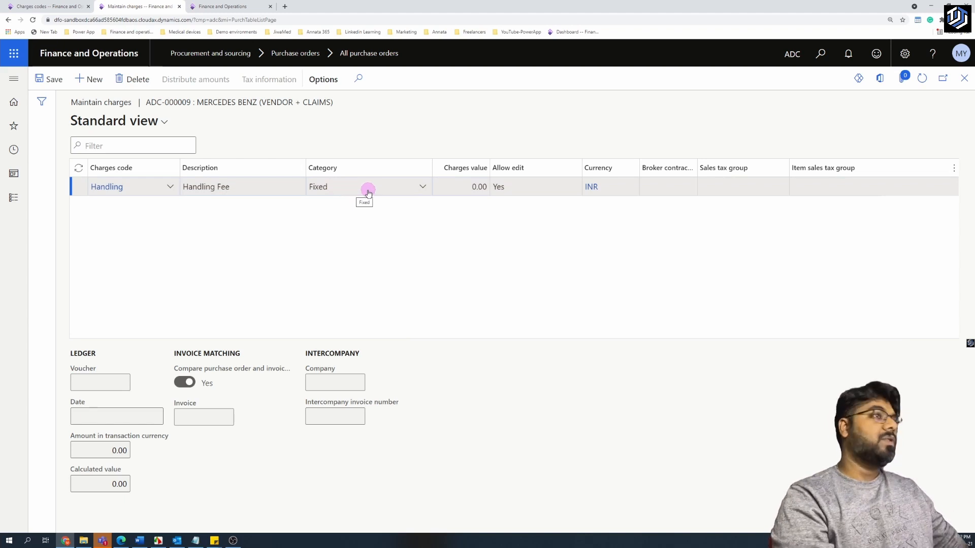
click(384, 186)
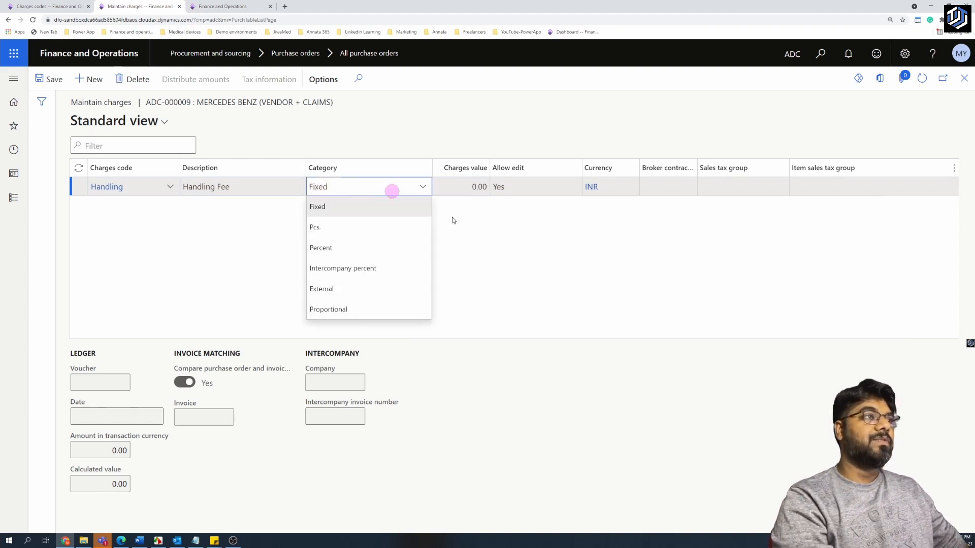
click(457, 188)
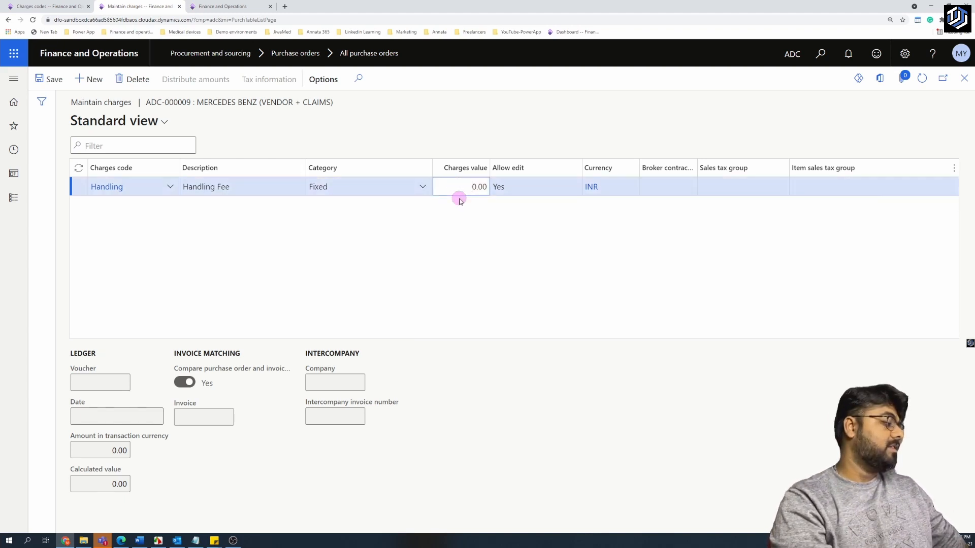
text(1)
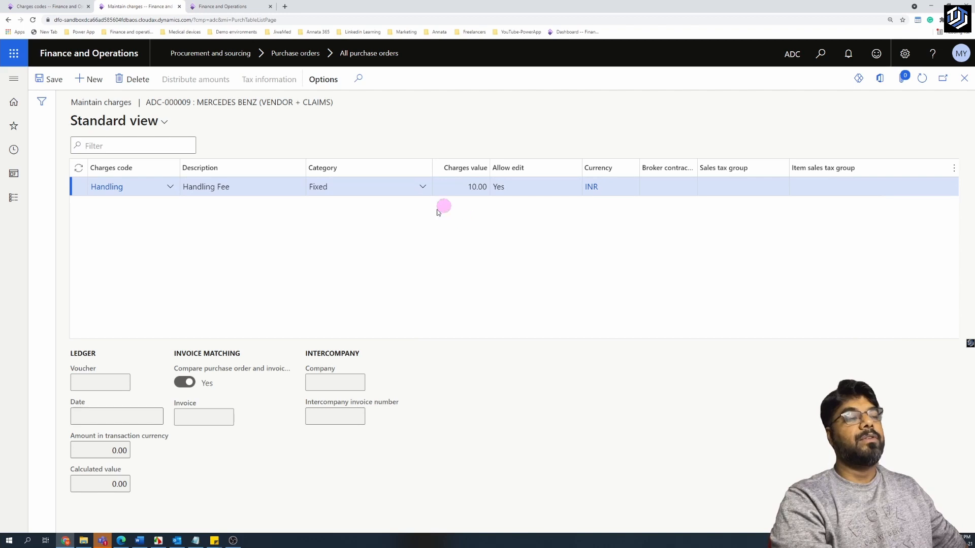
View the Handling charge line's category options, then return to the purchase order and check the gasket line's quantity, price and net amount.
click(423, 186)
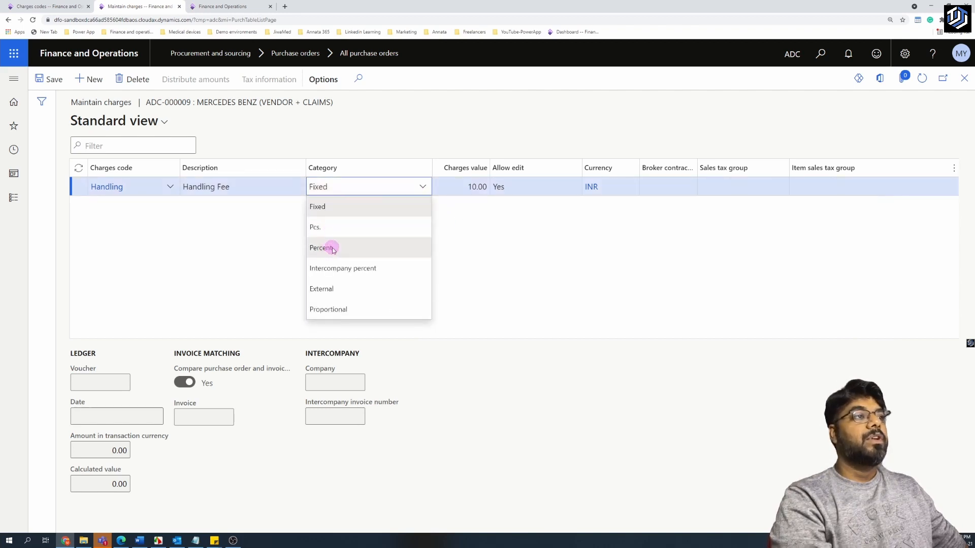
click(472, 235)
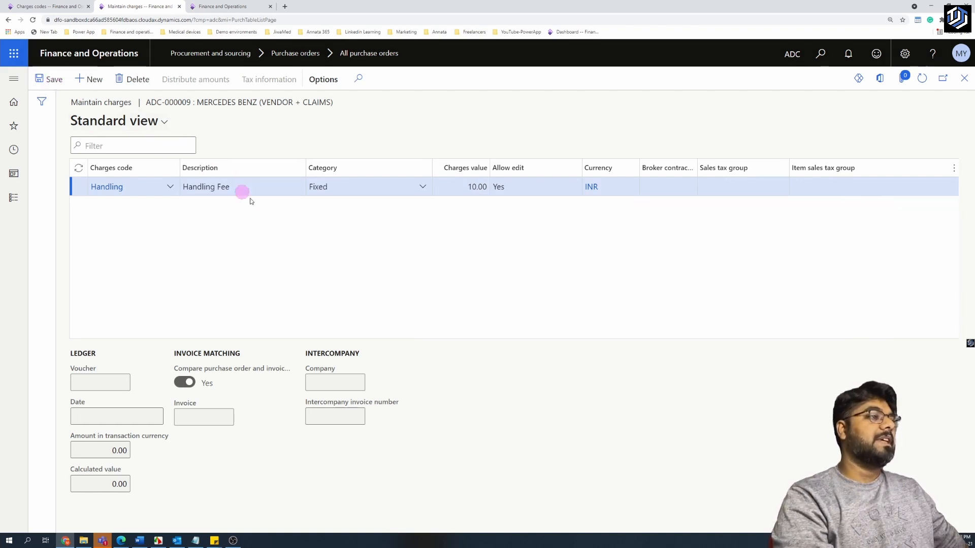
click(964, 80)
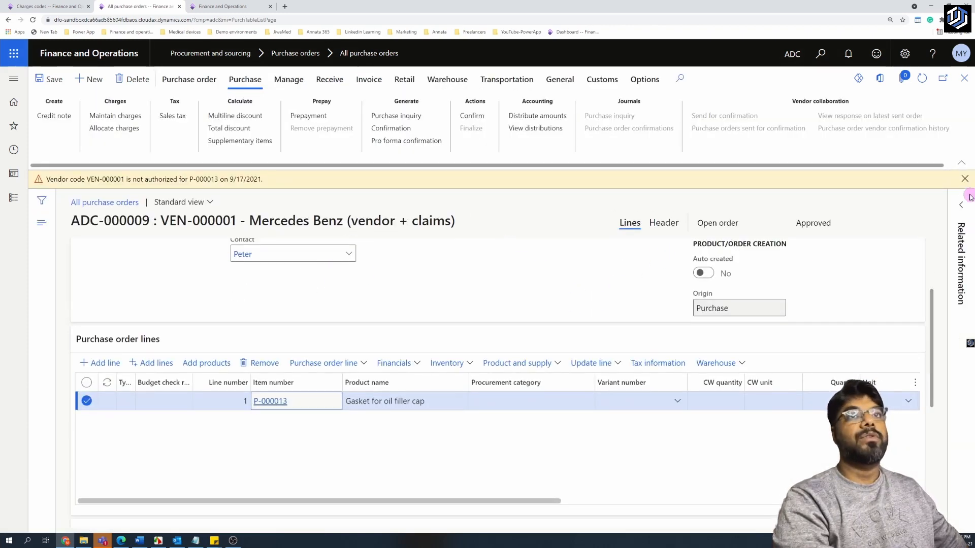
click(965, 179)
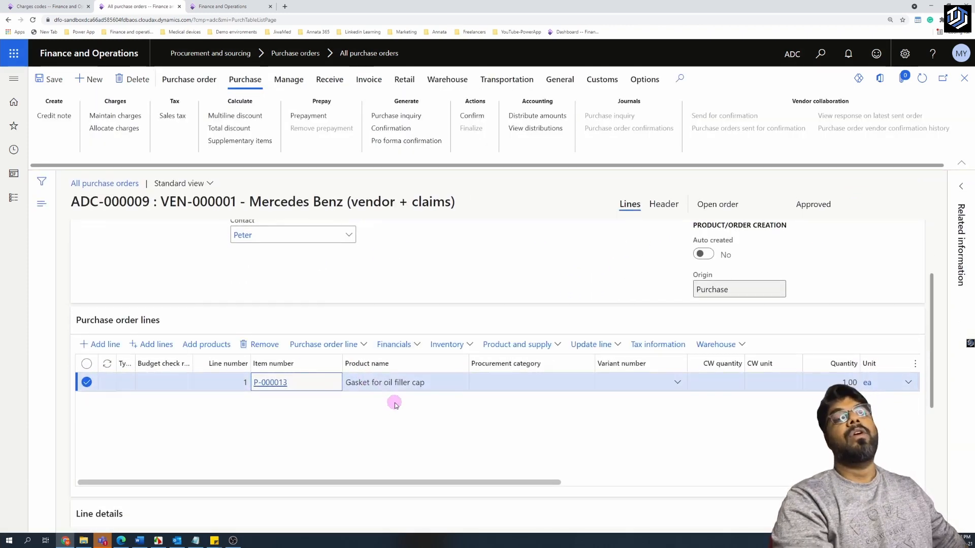
drag(491, 480, 734, 503)
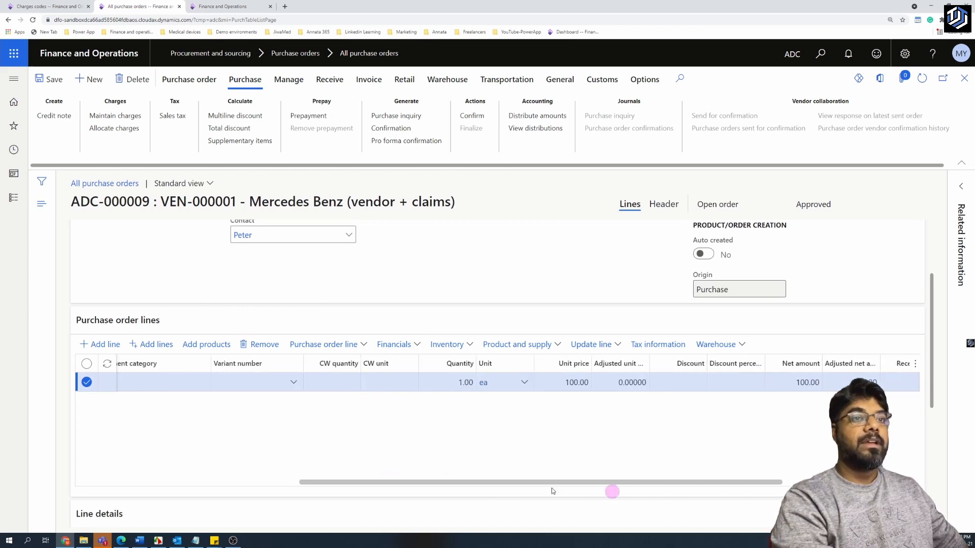
drag(551, 488, 162, 417)
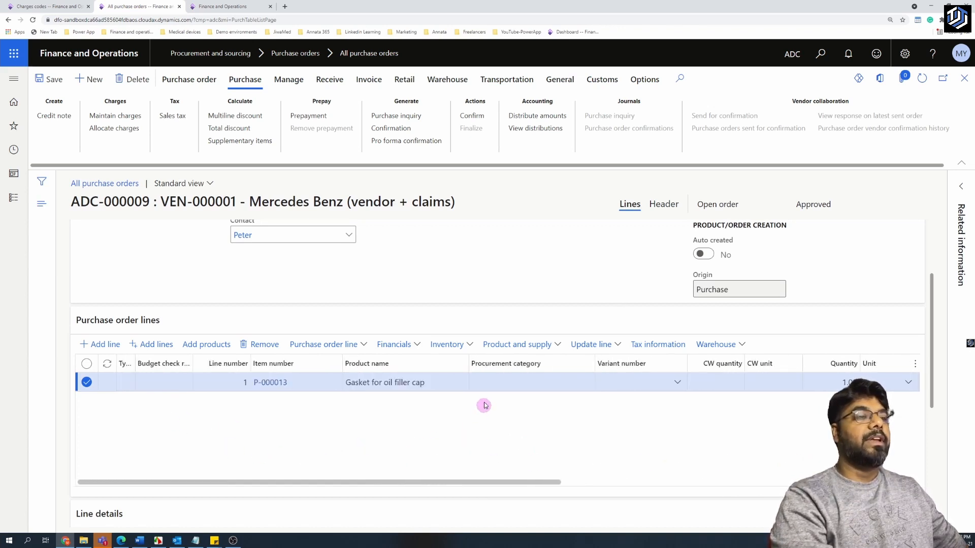
Open the purchase order's totals, review the subtotal, charges and total amount, then close the totals and dismiss the warning.
click(193, 86)
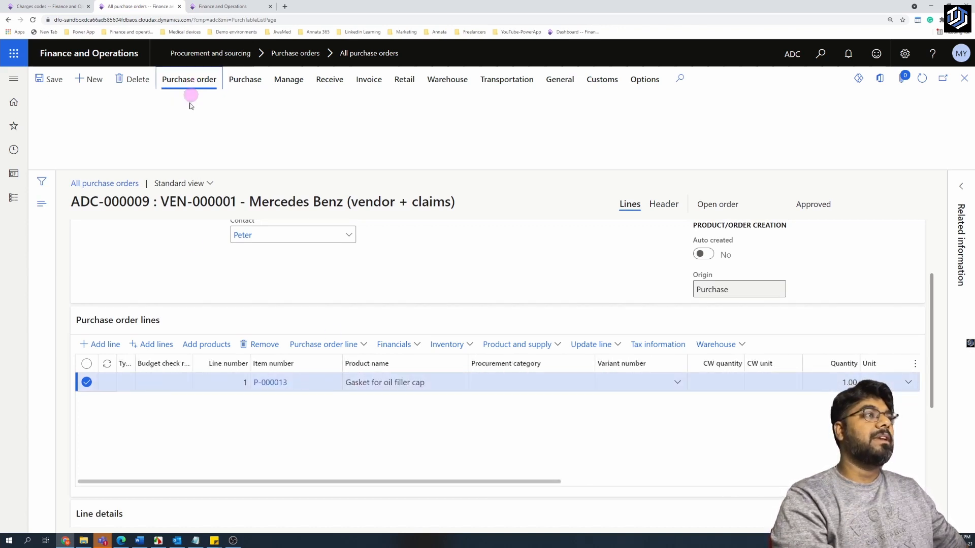
click(202, 90)
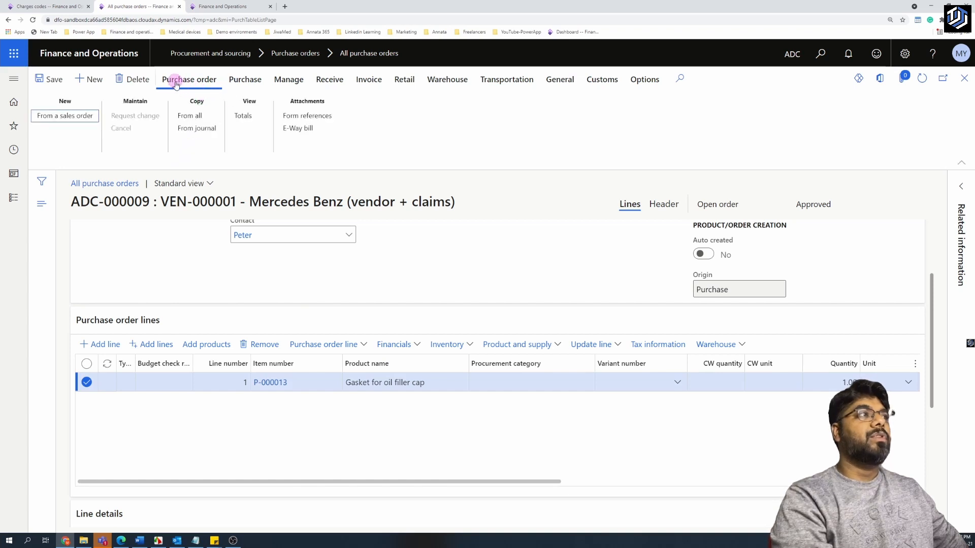
click(242, 116)
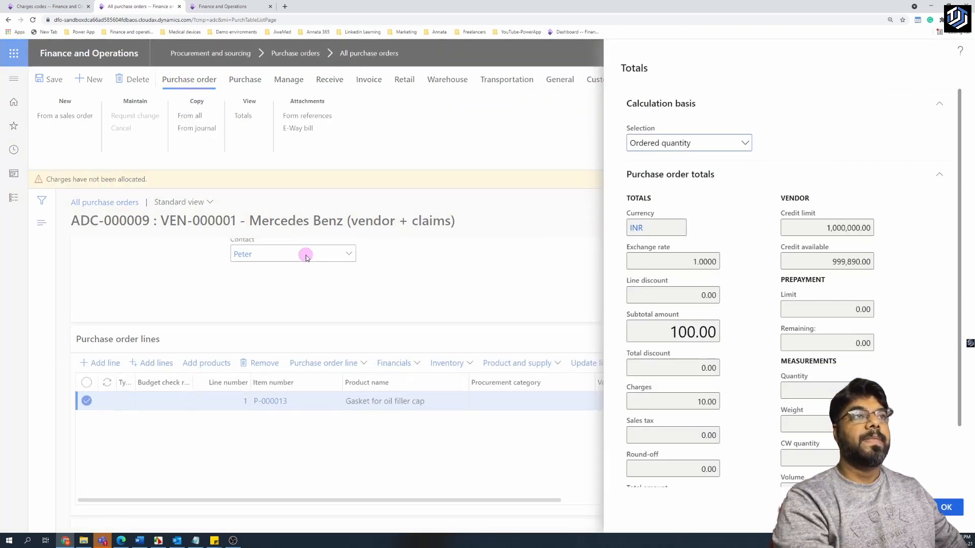
drag(672, 331, 720, 331)
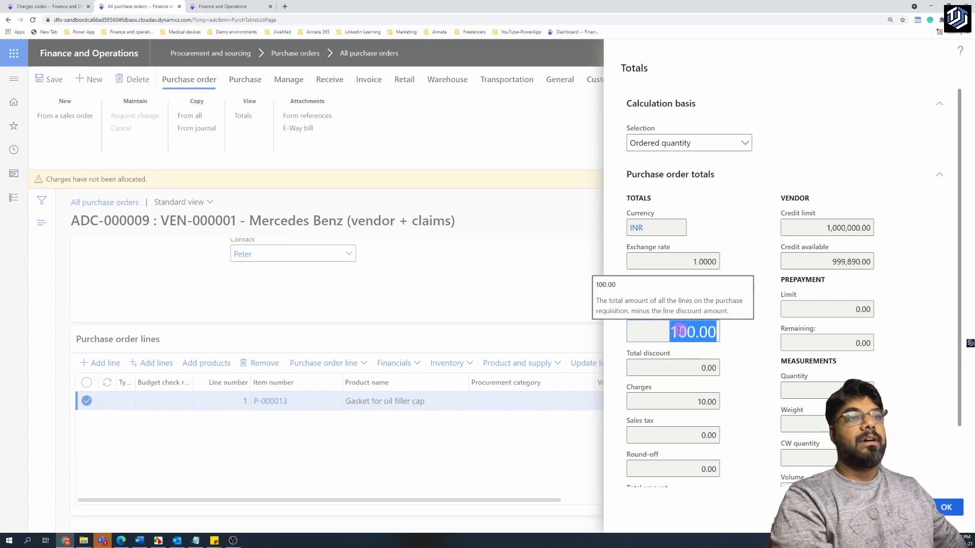
scroll(670, 355, down, 3)
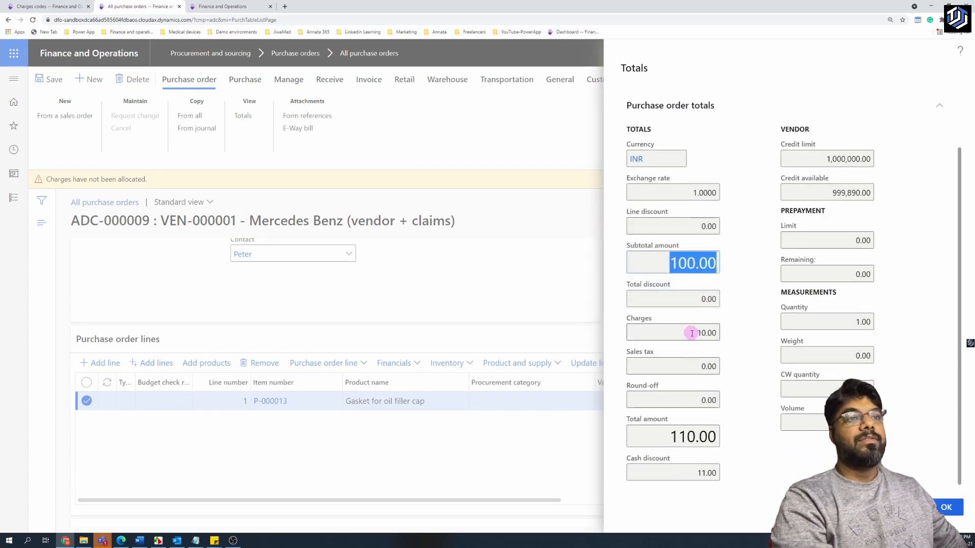
drag(692, 333, 723, 332)
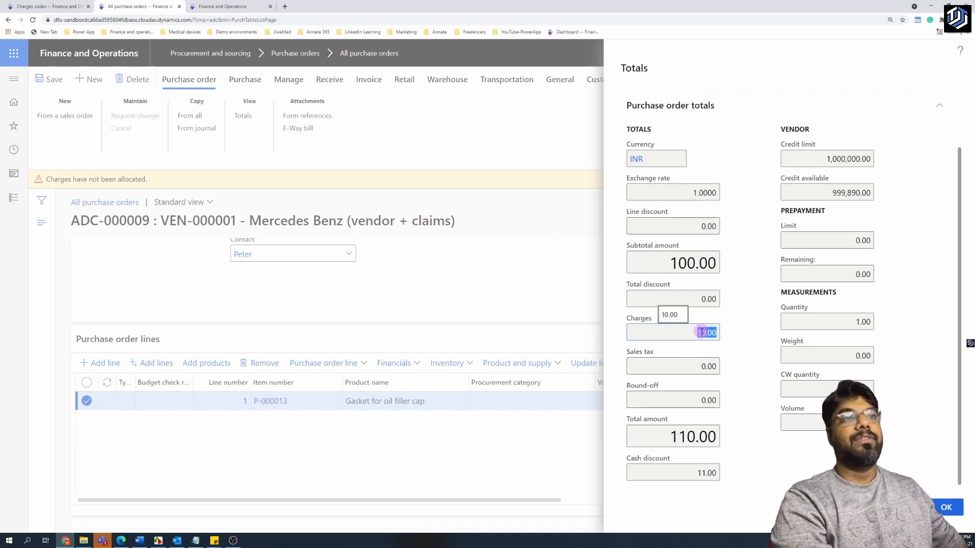
drag(669, 440, 721, 440)
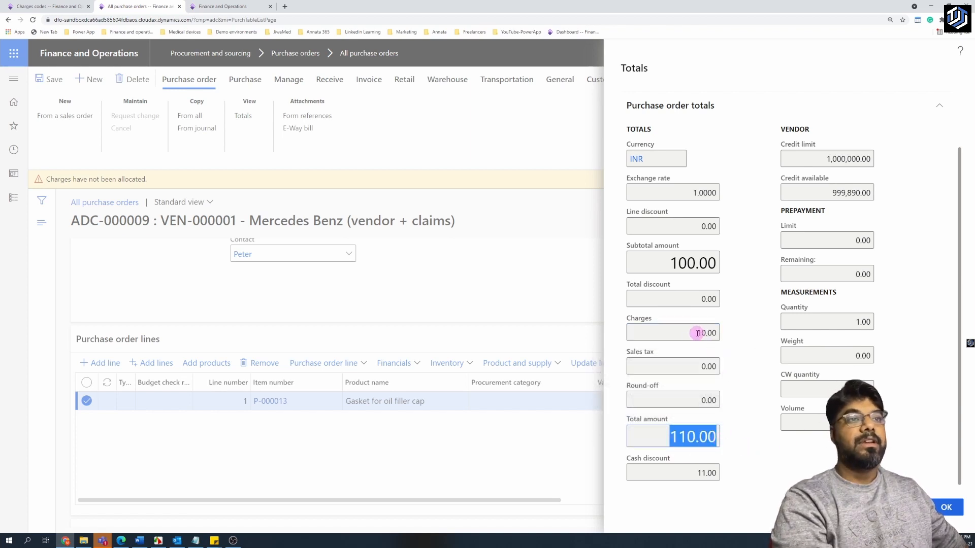
drag(702, 331, 731, 331)
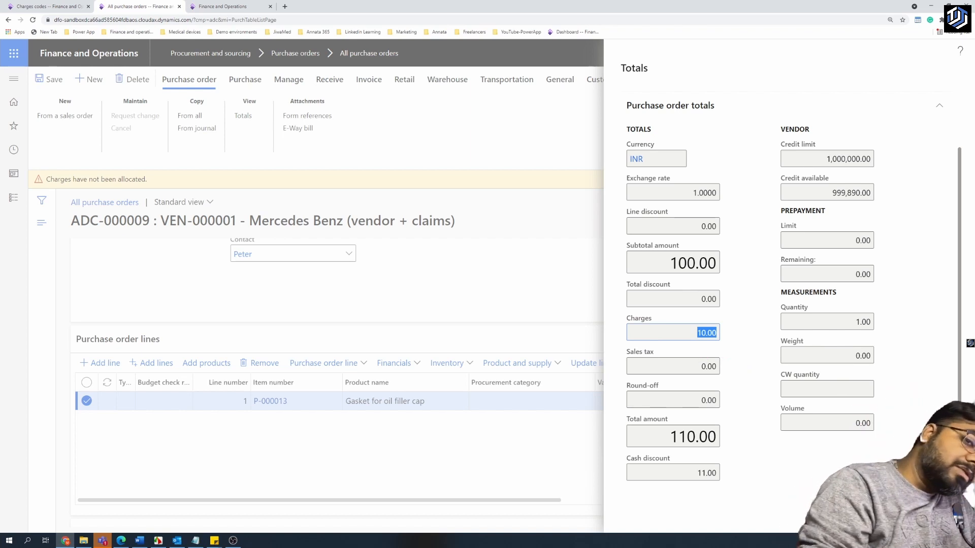
click(537, 358)
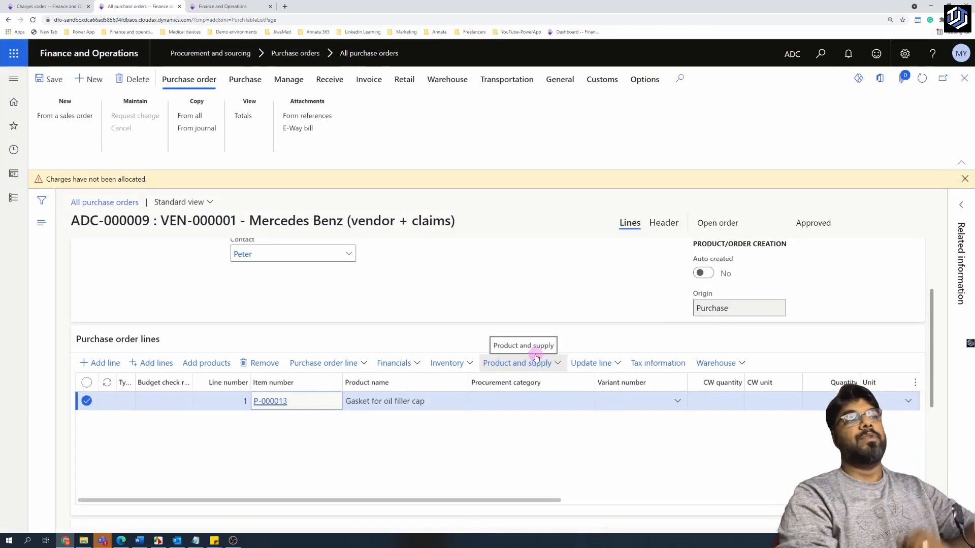
click(964, 179)
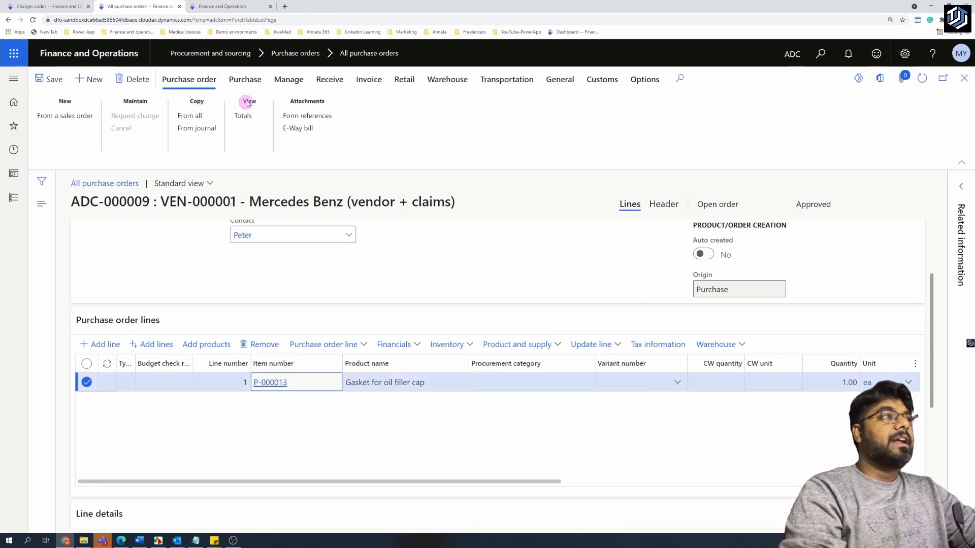
Recheck the Handling code's debit and credit posting types on the Charges codes page, then return to the purchase order.
click(245, 81)
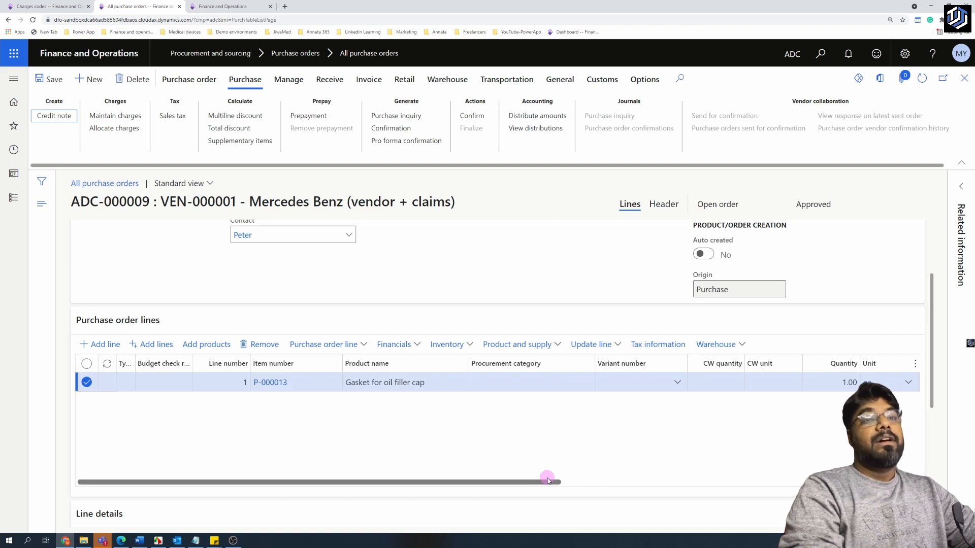
click(51, 6)
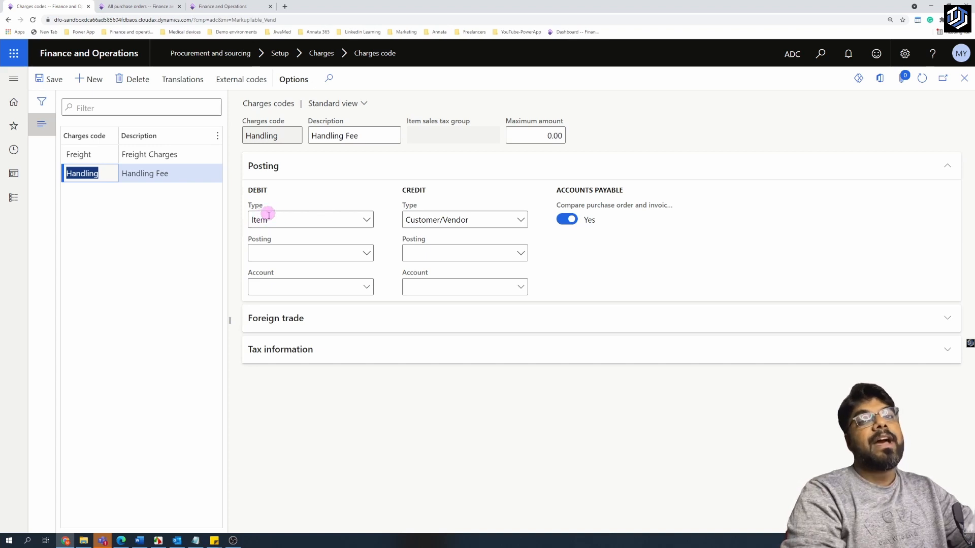
click(140, 6)
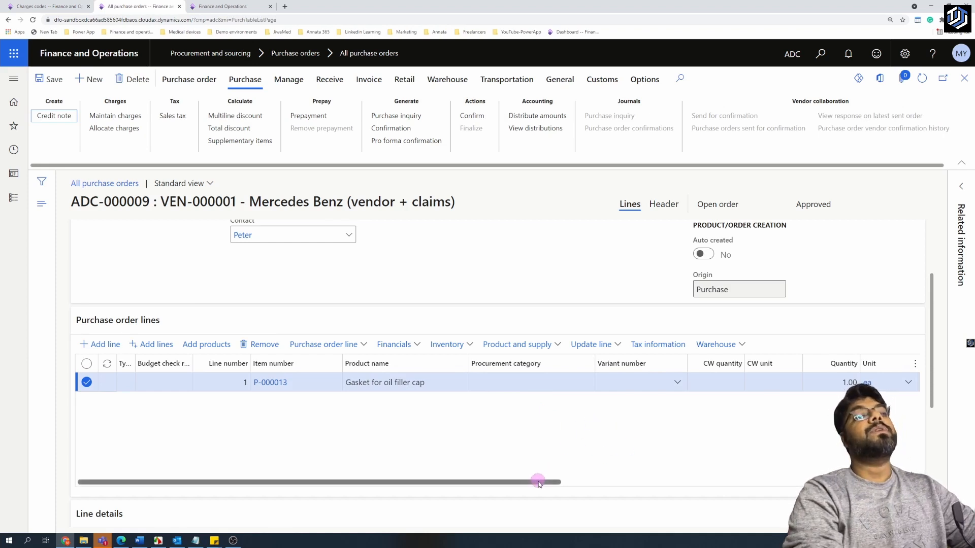
drag(538, 480, 453, 470)
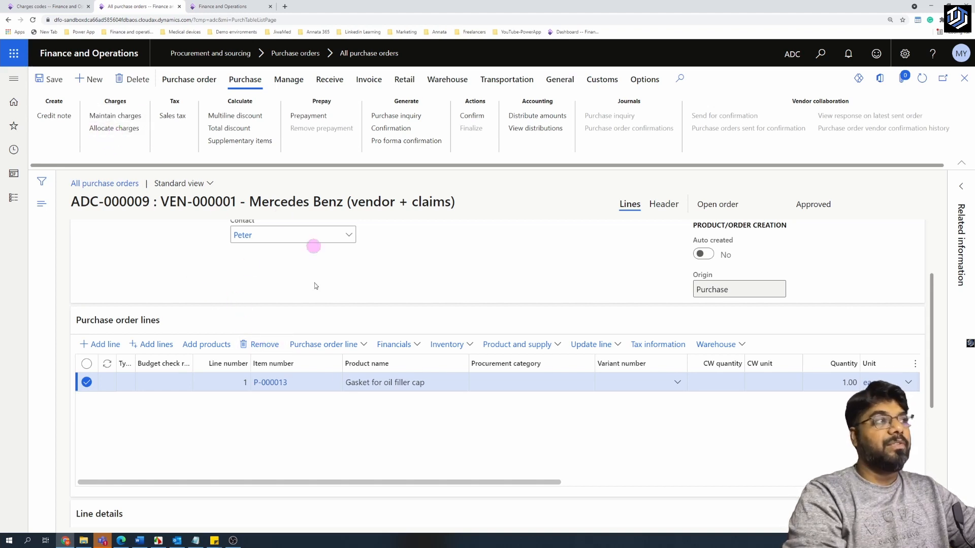
Open the line-level charges maintenance for item P-000013 and view its blank charge line.
click(417, 346)
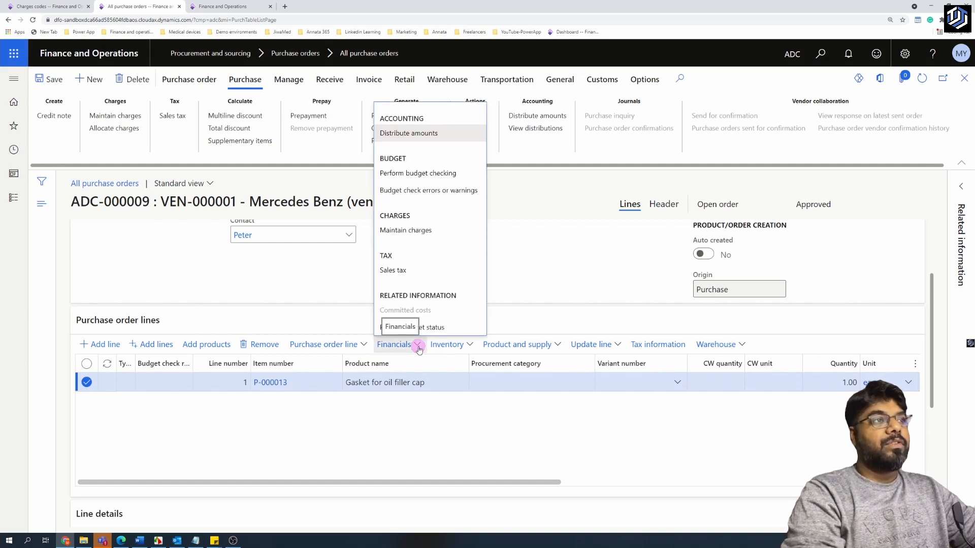
click(417, 230)
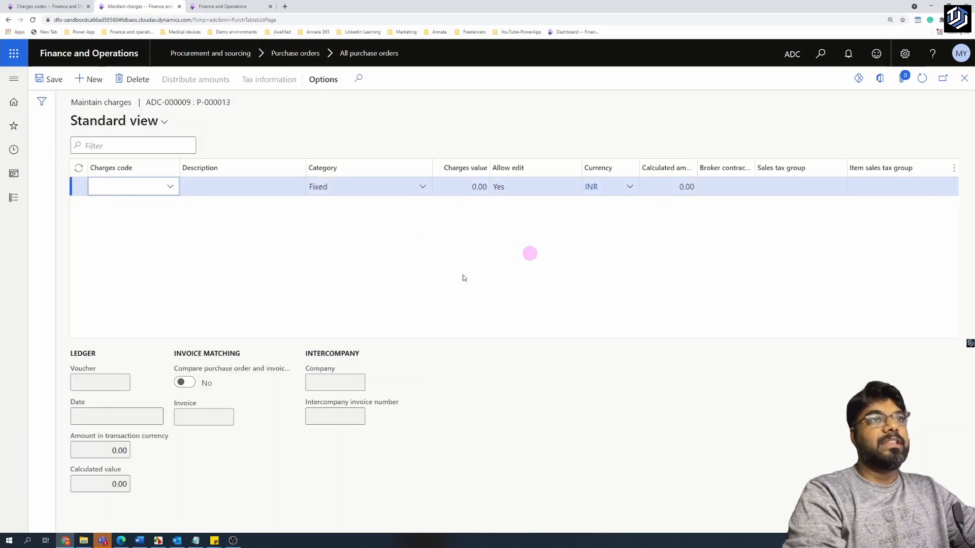
click(626, 415)
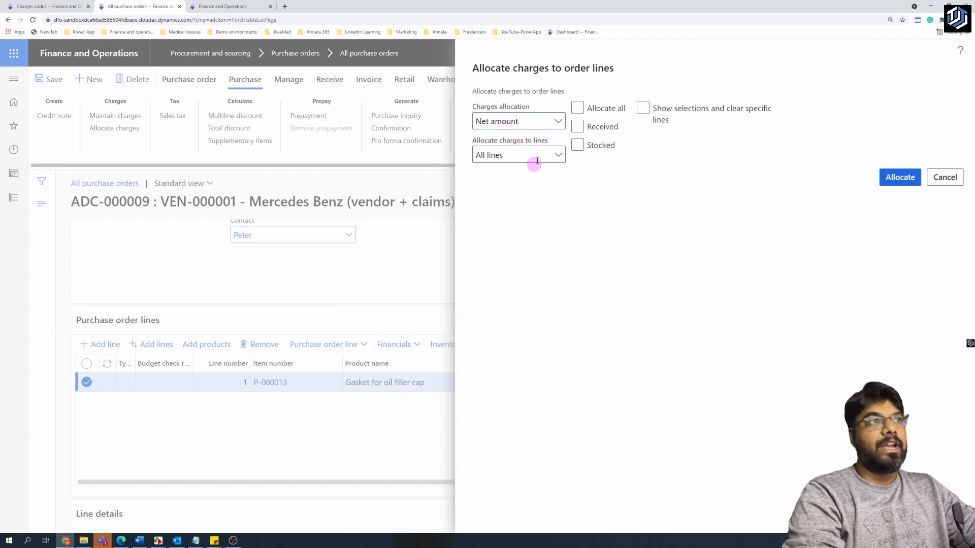
Review the charges allocation methods for allocating the header charges to order lines, keeping Net amount.
click(558, 122)
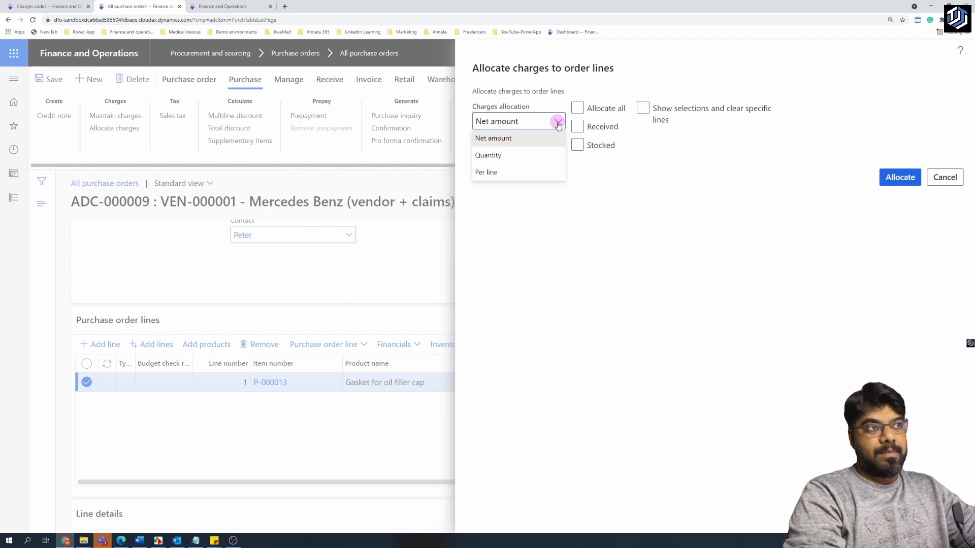
click(604, 185)
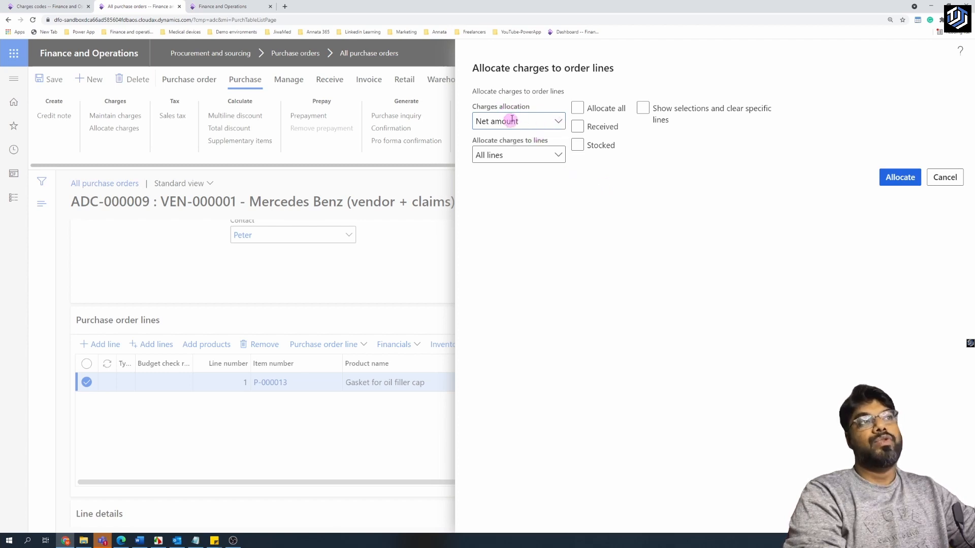
click(556, 123)
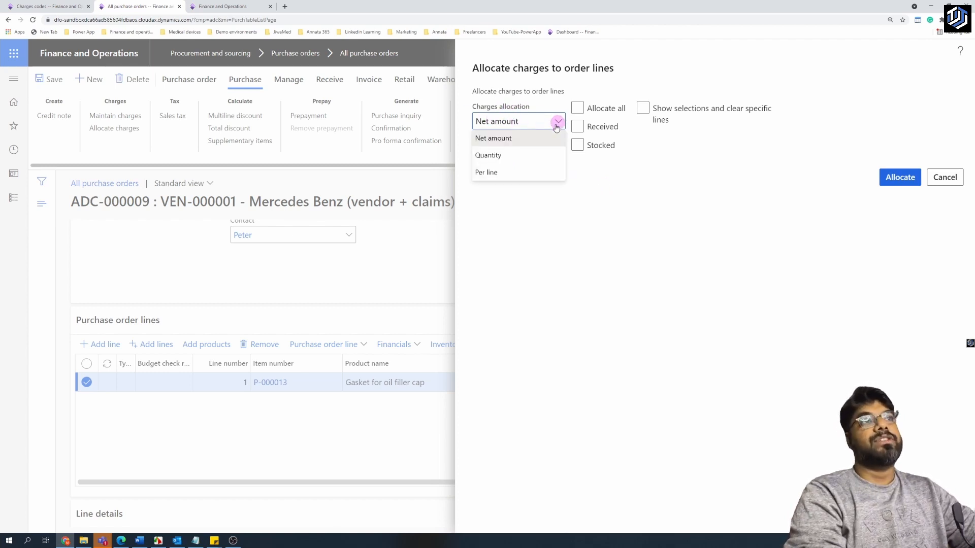
click(587, 305)
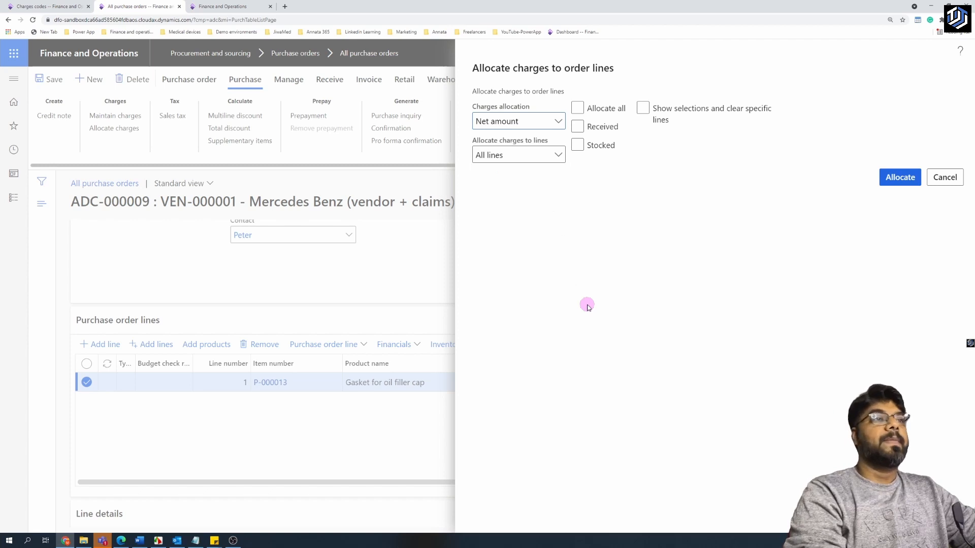
Try Positive lines and Negative lines as the lines that charges are allocated to, then set the option back to All lines.
click(558, 154)
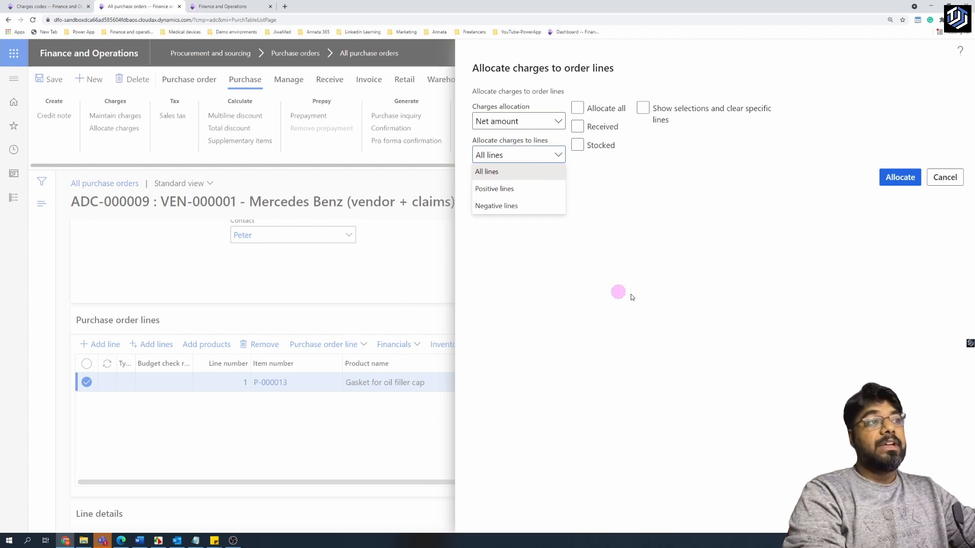
click(651, 314)
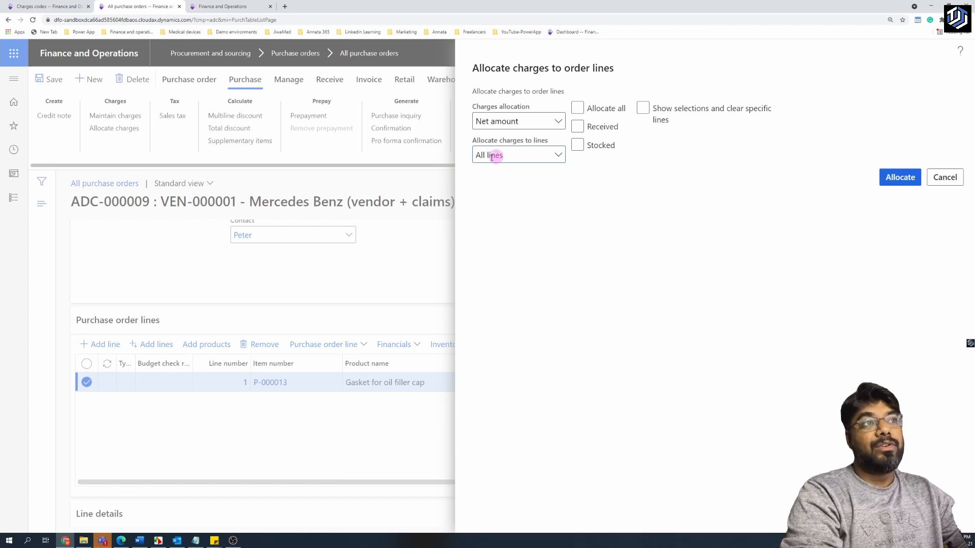
click(559, 155)
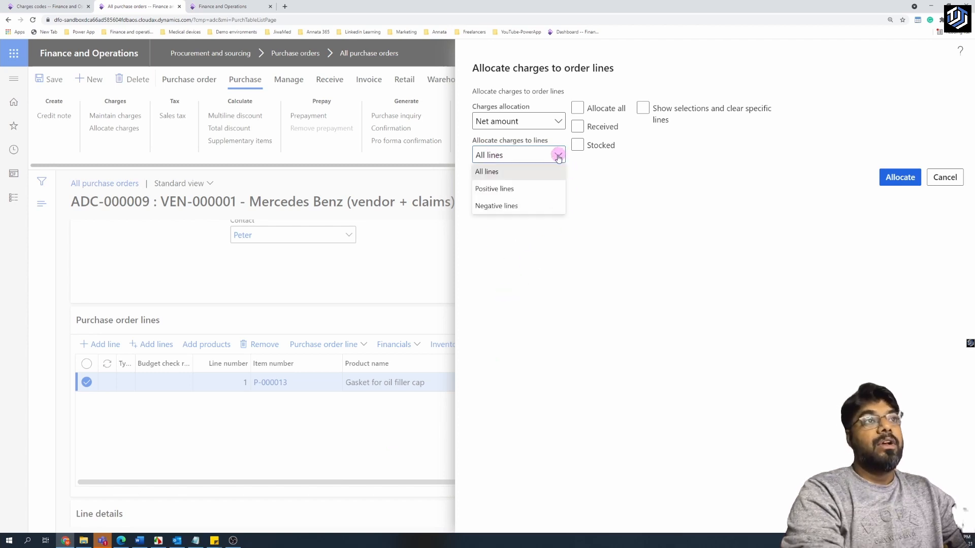
click(532, 188)
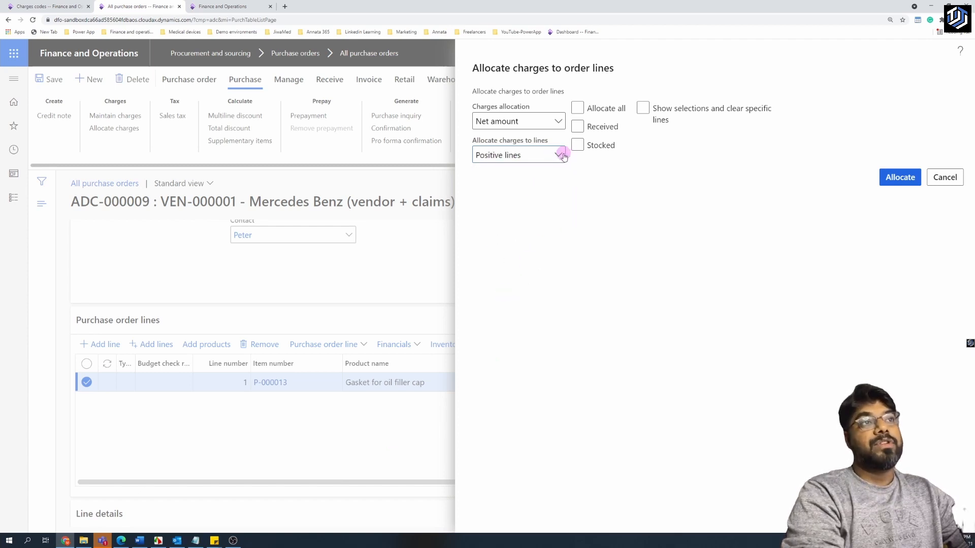
click(559, 156)
click(531, 207)
click(557, 156)
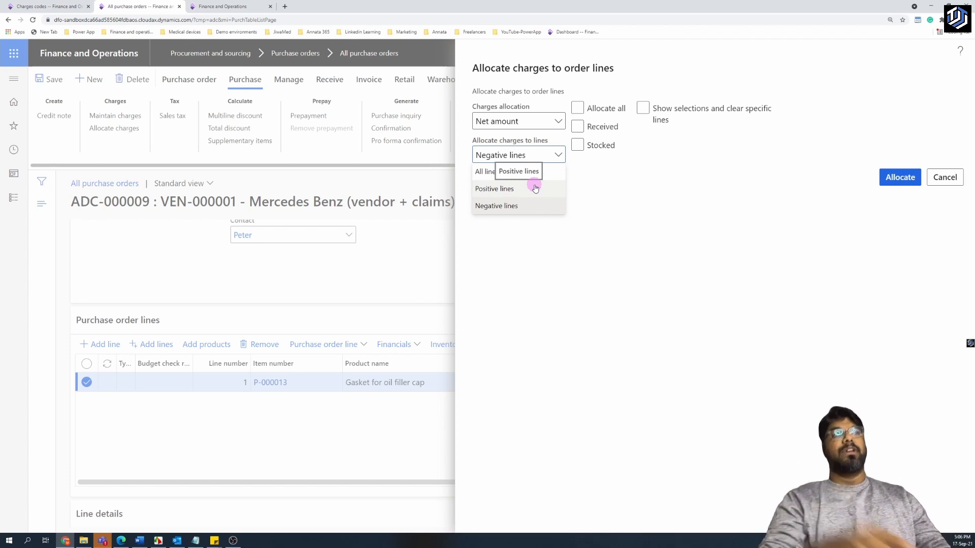
click(518, 172)
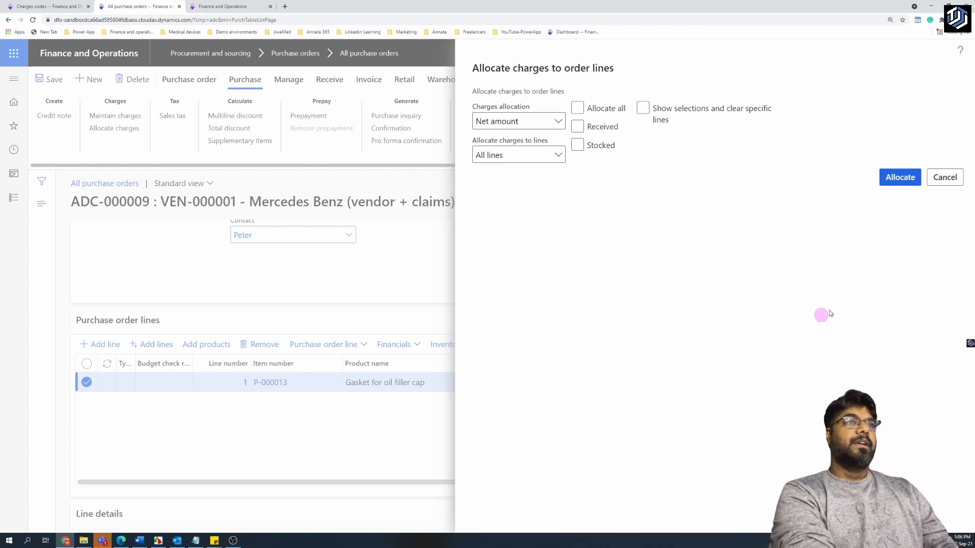
Enable Show selections and clear specific lines for the charges allocation, leaving Stocked unselected.
click(578, 146)
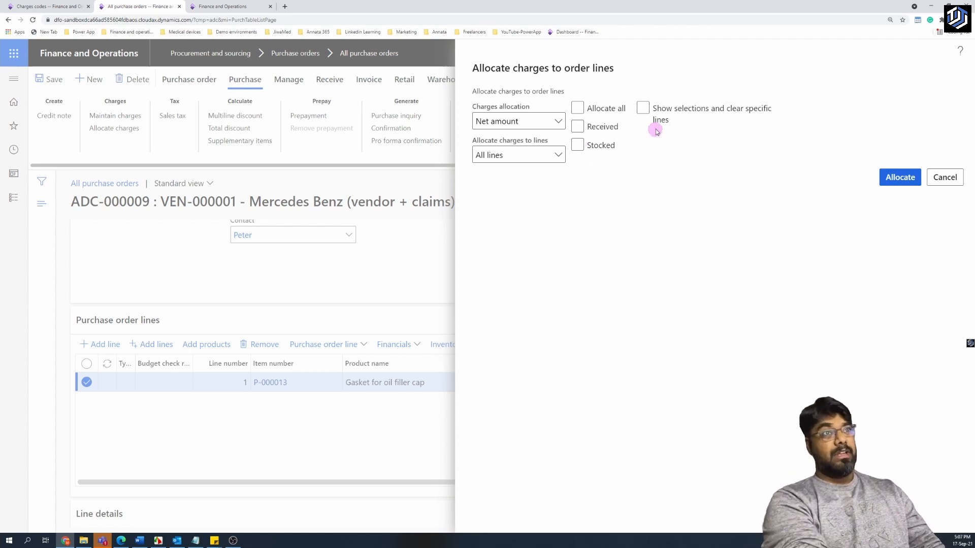
click(642, 107)
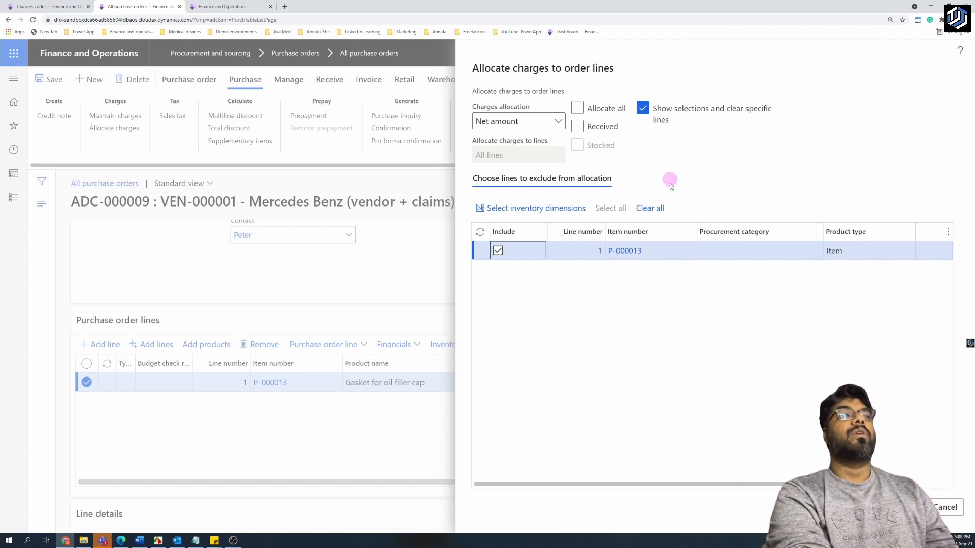
Allocate the header charges by Net amount with Show selections and clear specific lines turned off, and review the charges on the P-000013 line.
click(643, 108)
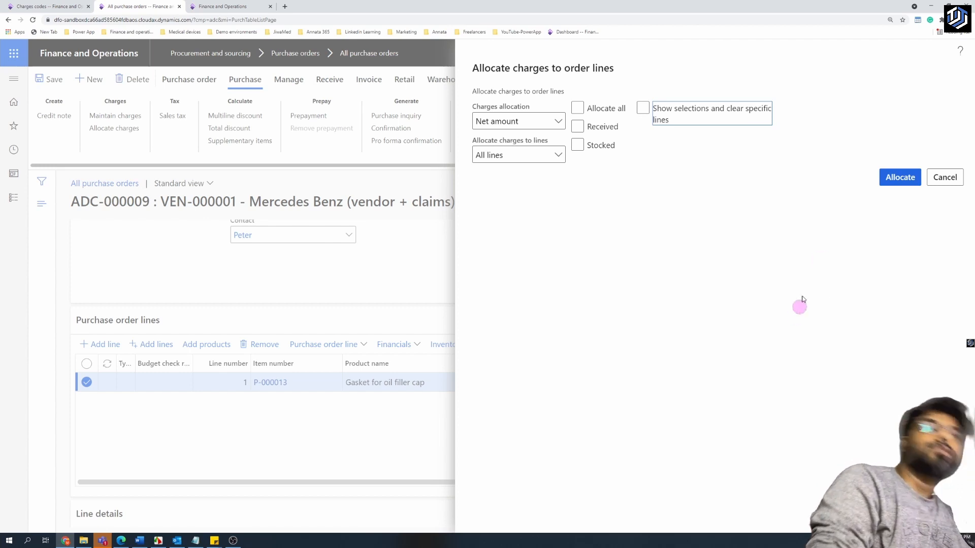
click(907, 175)
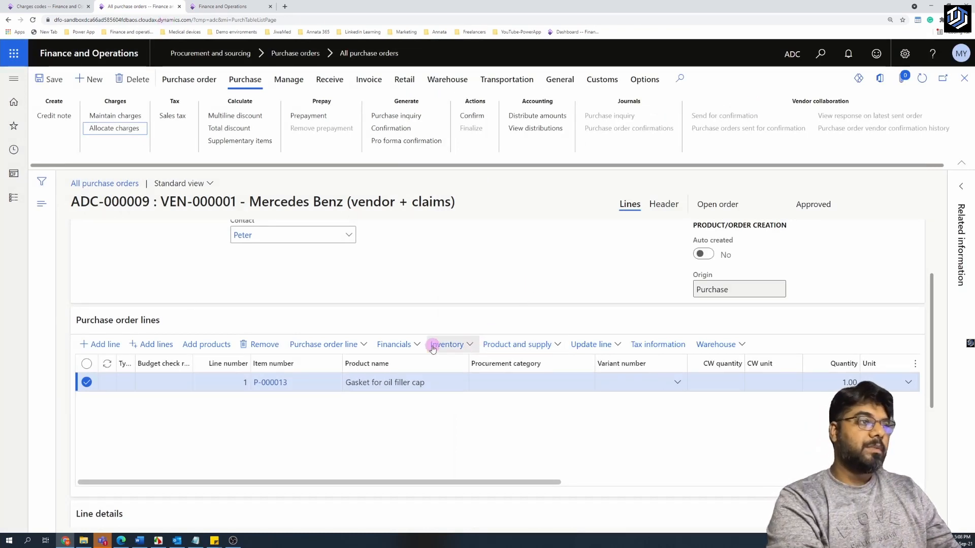
click(417, 345)
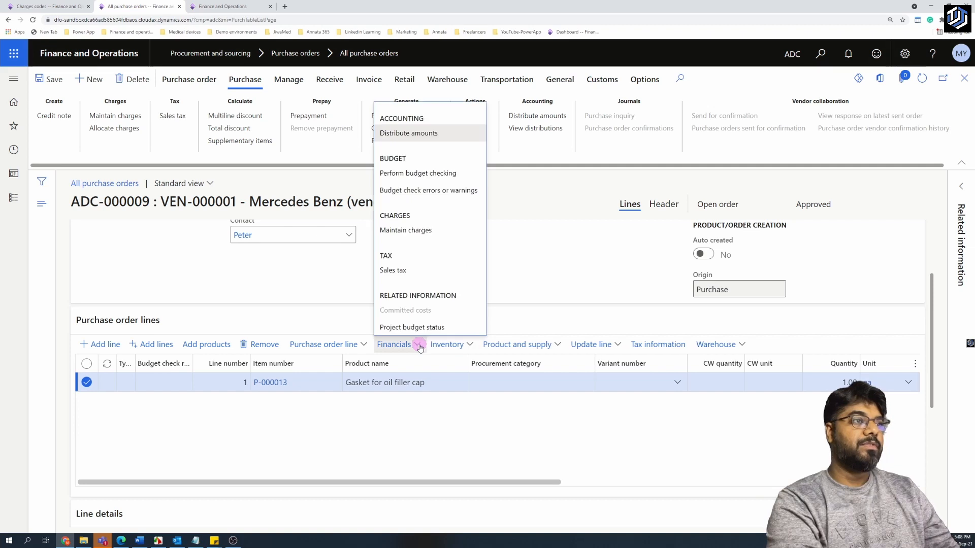
click(419, 232)
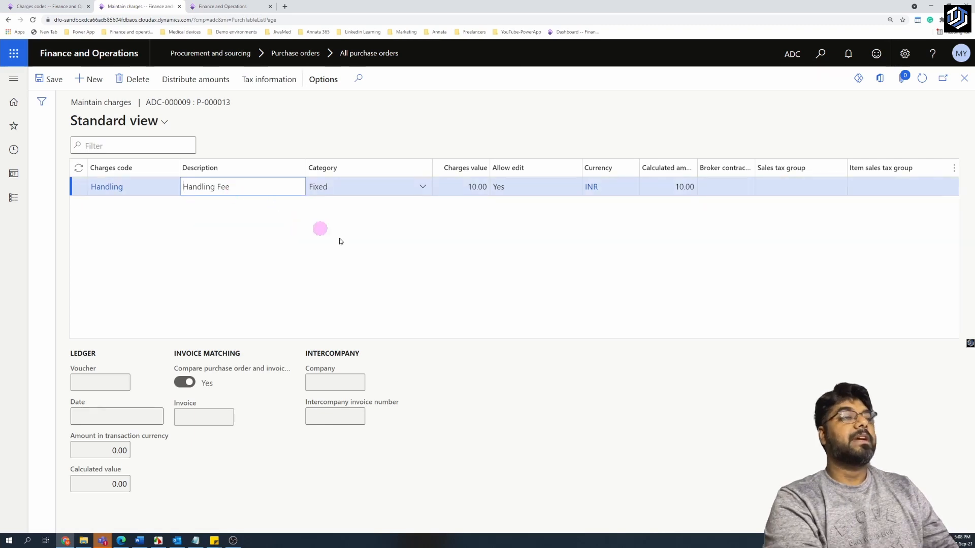
click(428, 245)
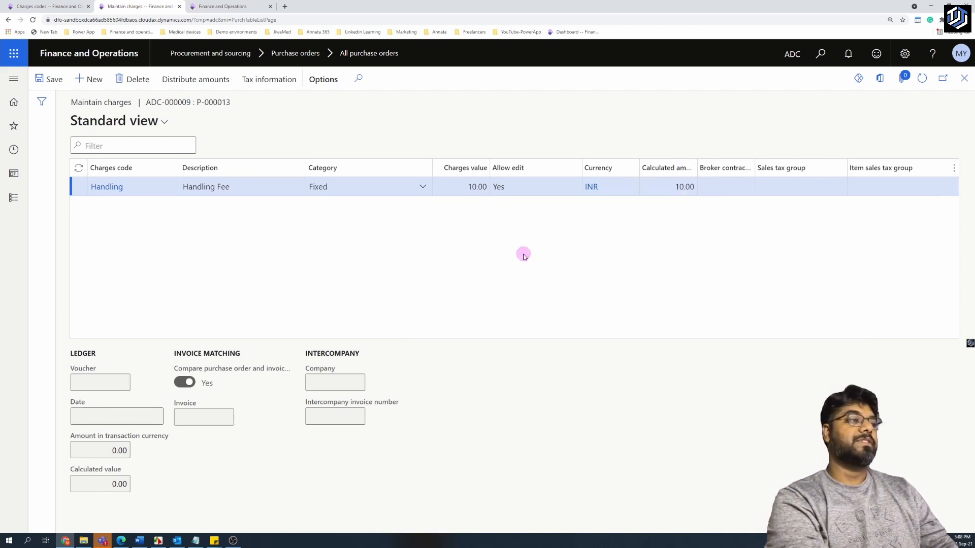
click(543, 356)
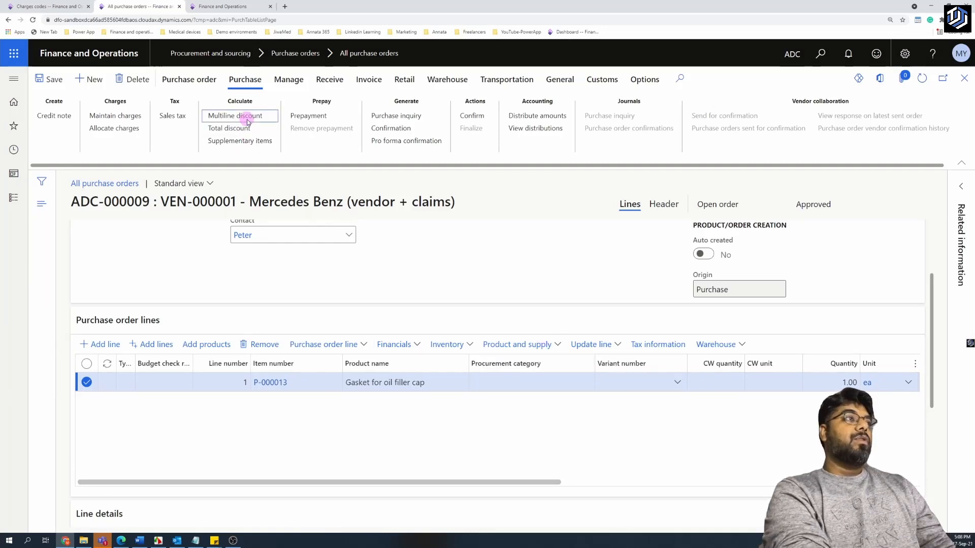
Try the multiline discount calculation and open the header-level charges maintenance of the Mercedes Benz purchase order.
click(247, 117)
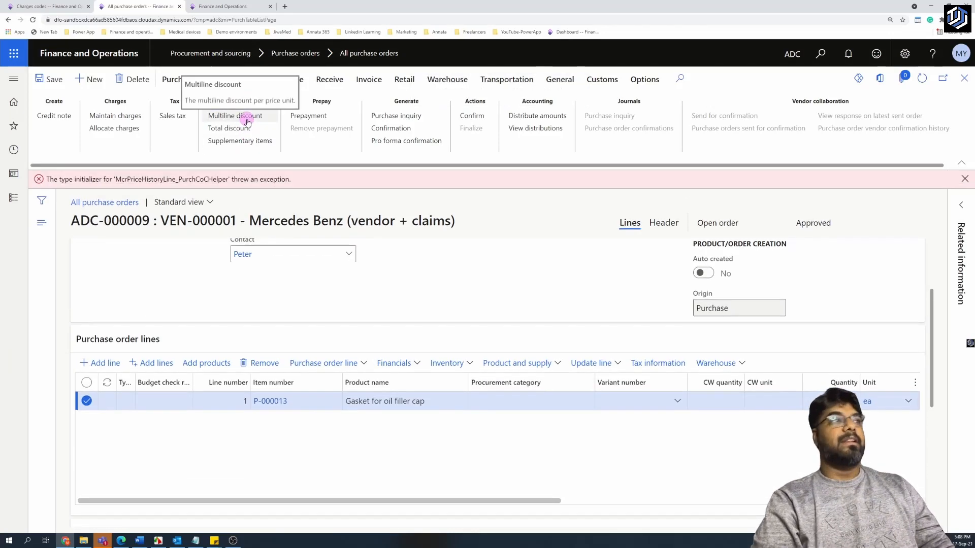
click(131, 117)
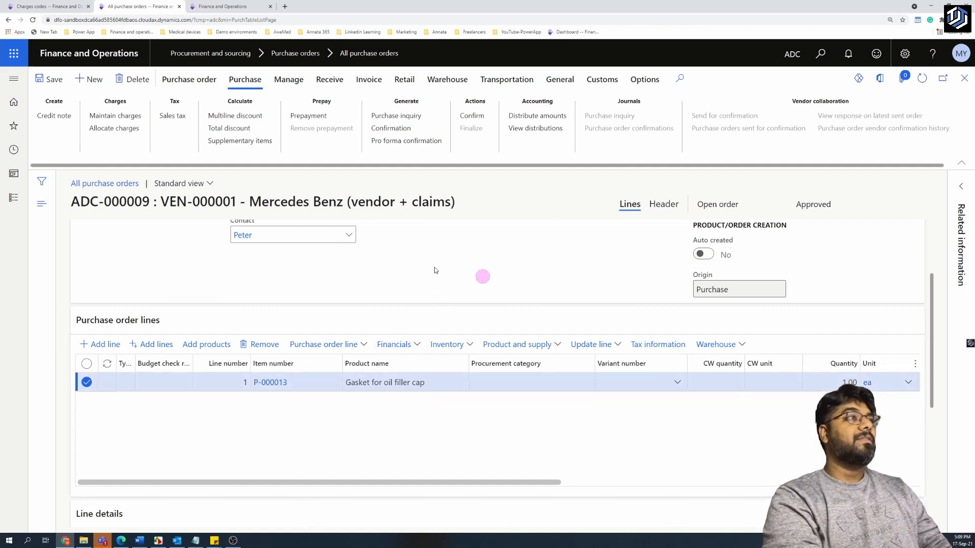
Review the charges and total amount in the totals of the Mercedes Benz purchase order.
click(202, 81)
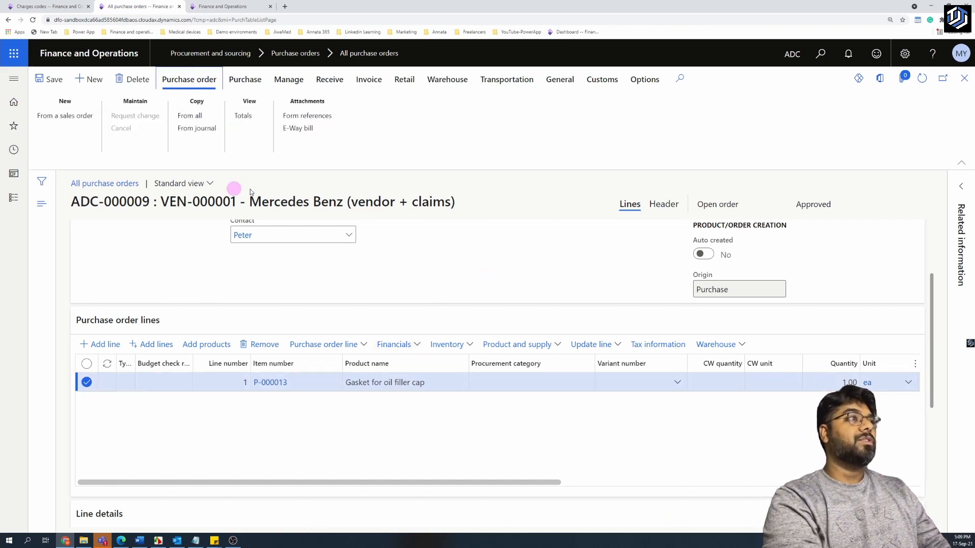
click(238, 120)
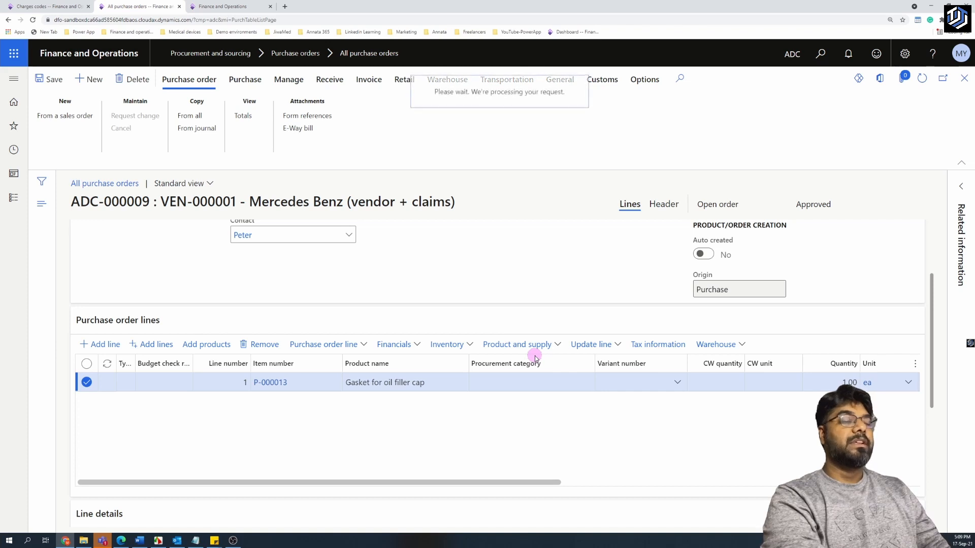
scroll(675, 387, down, 2)
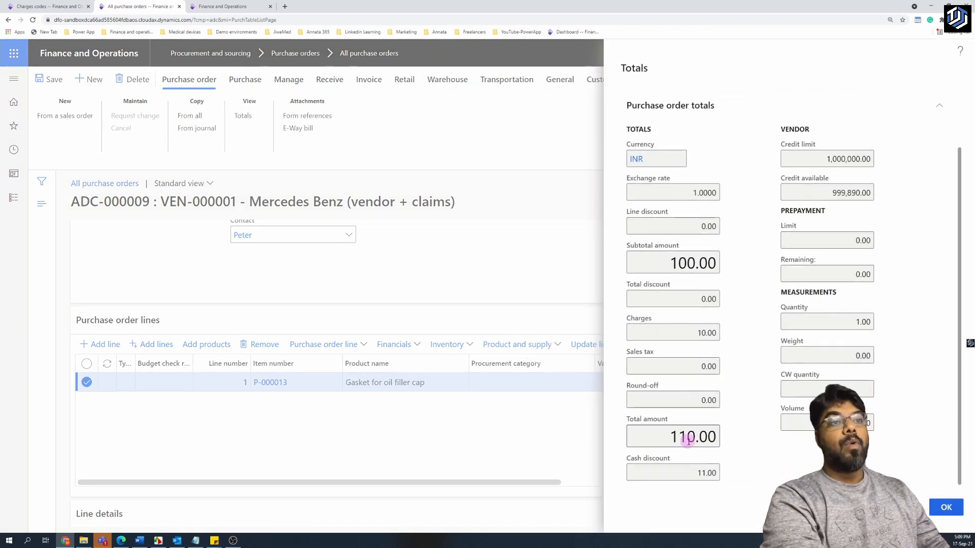
drag(674, 437, 716, 438)
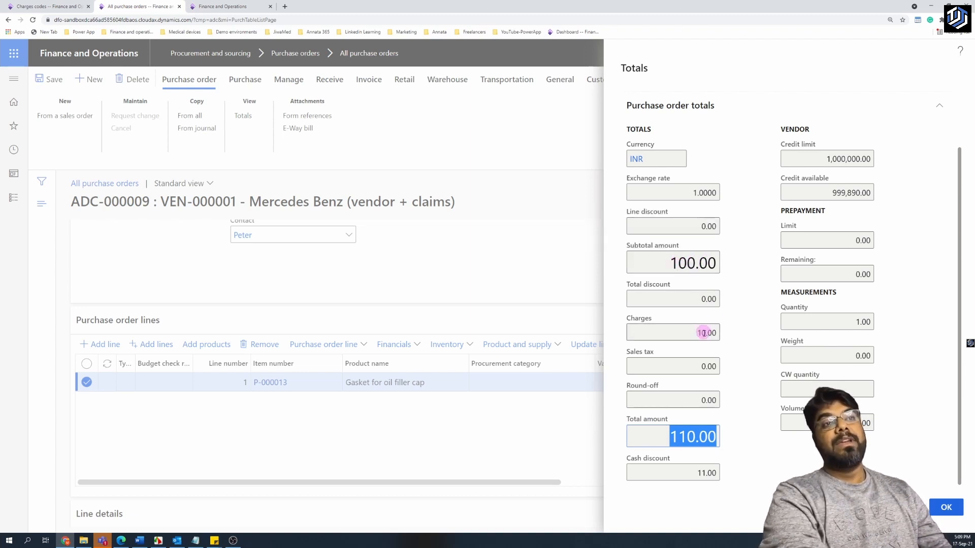
click(750, 453)
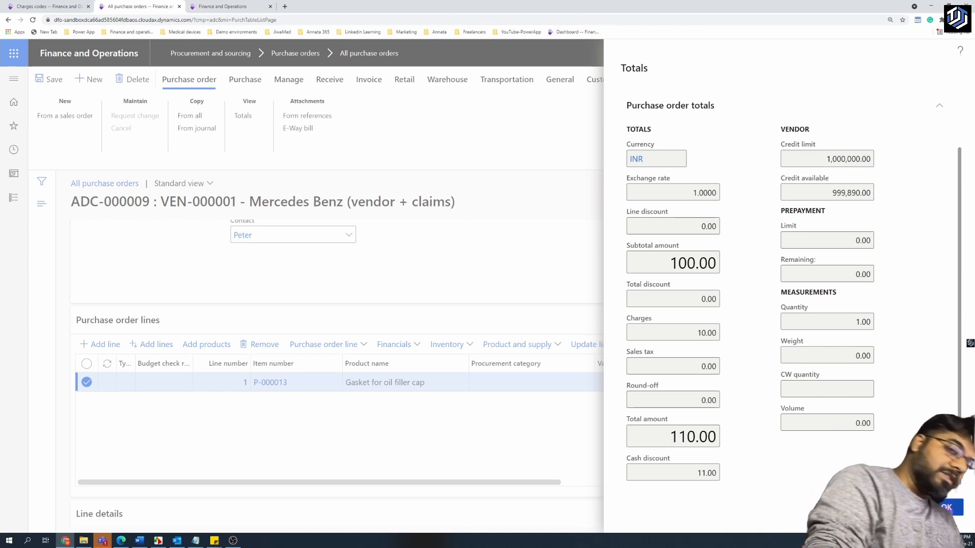
click(947, 507)
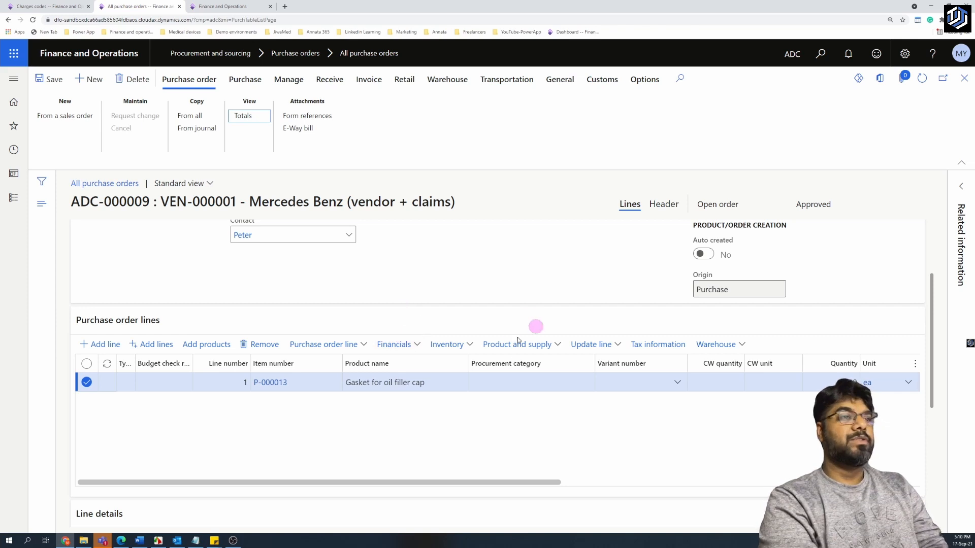
Switch to the DEMF company session and open the AGC Supplier pte ltd purchase order from all purchase orders in Procurement and sourcing.
click(229, 6)
click(597, 274)
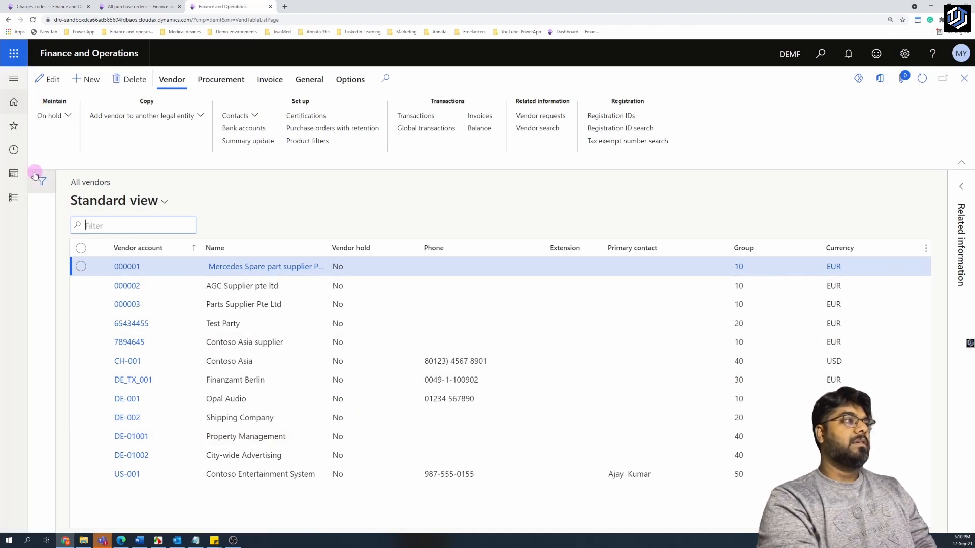
click(14, 78)
click(48, 252)
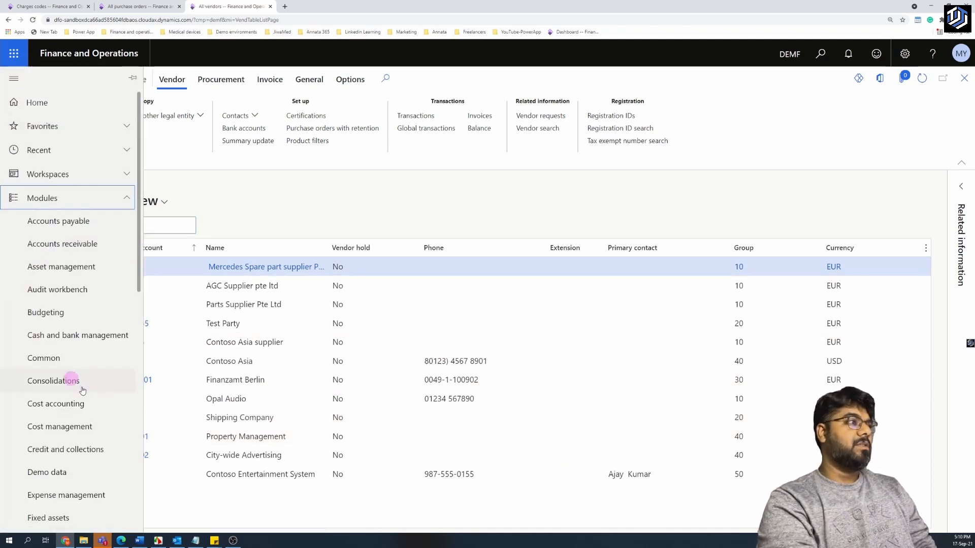
scroll(72, 376, down, 10)
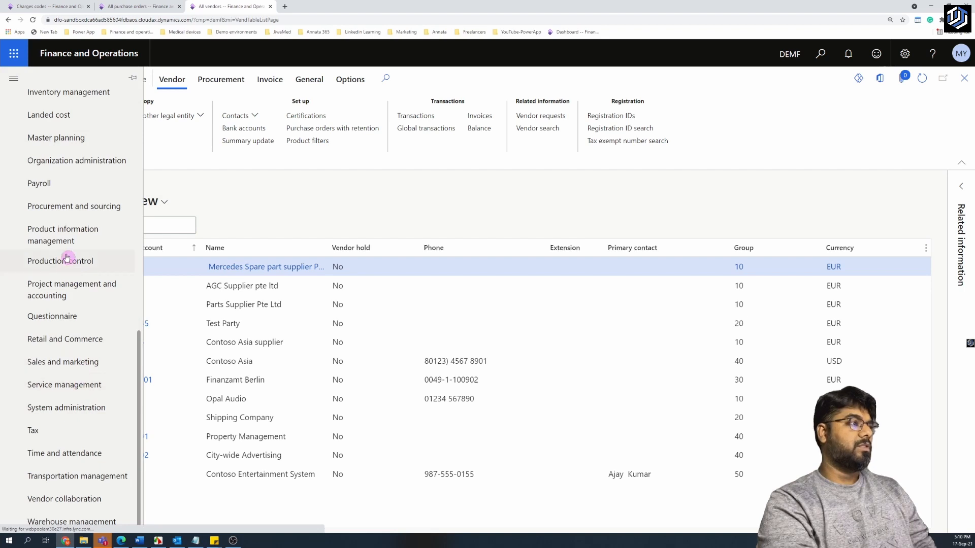
click(71, 206)
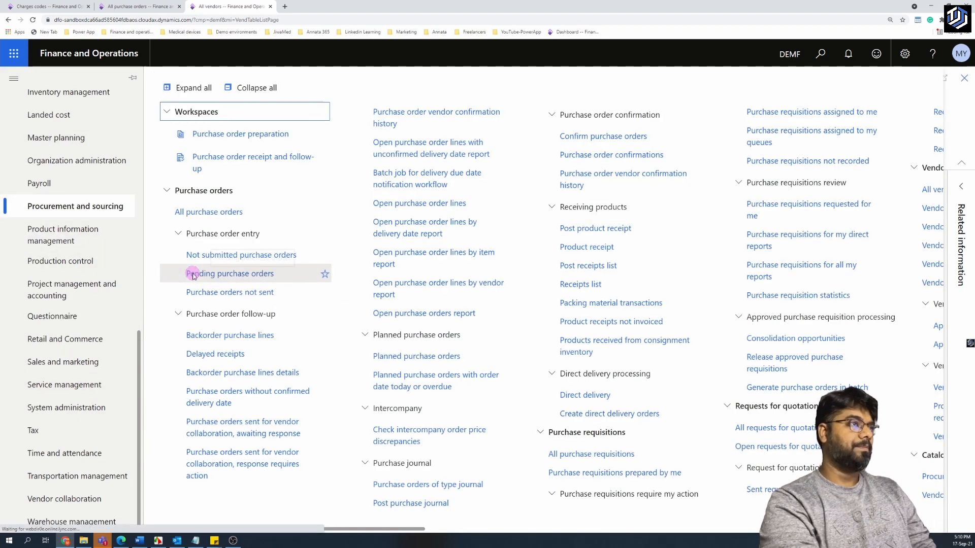
click(225, 215)
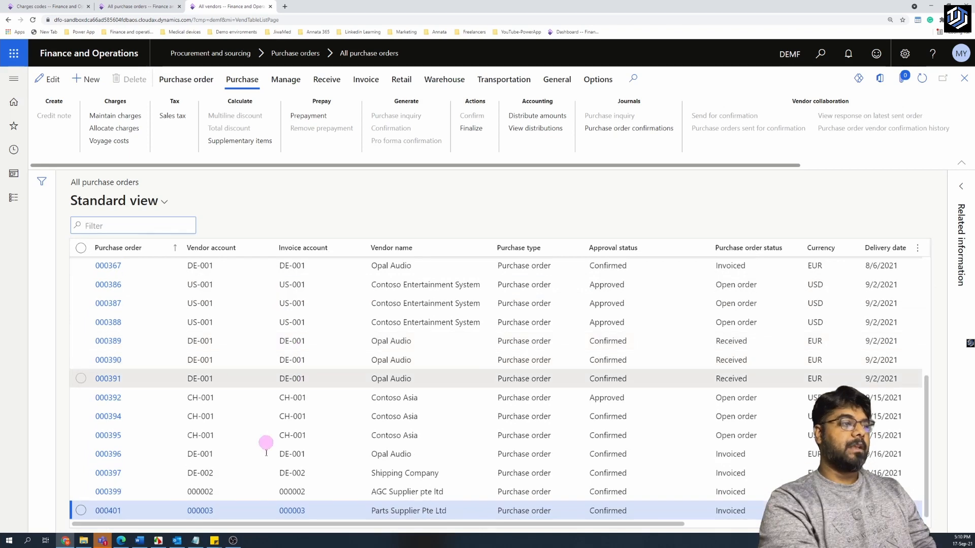
click(120, 487)
click(108, 491)
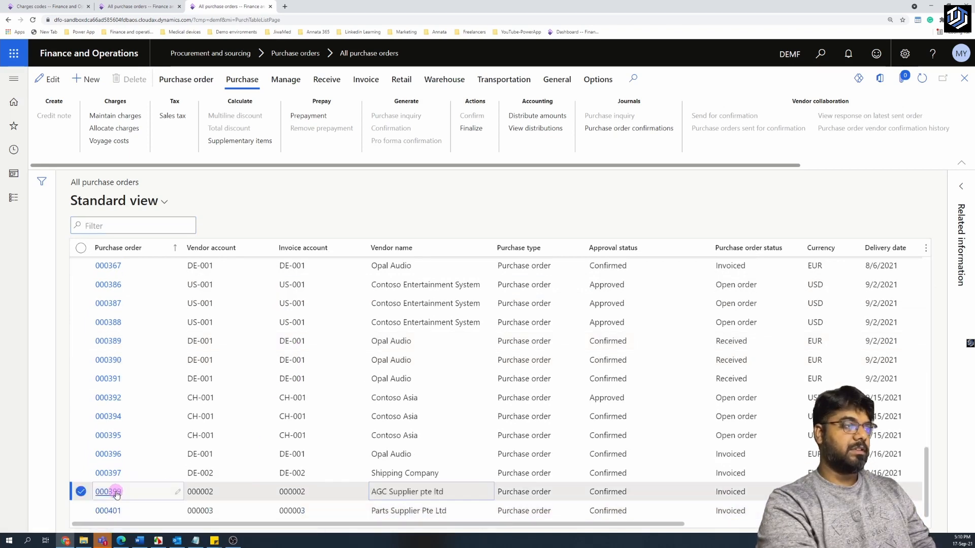
click(108, 492)
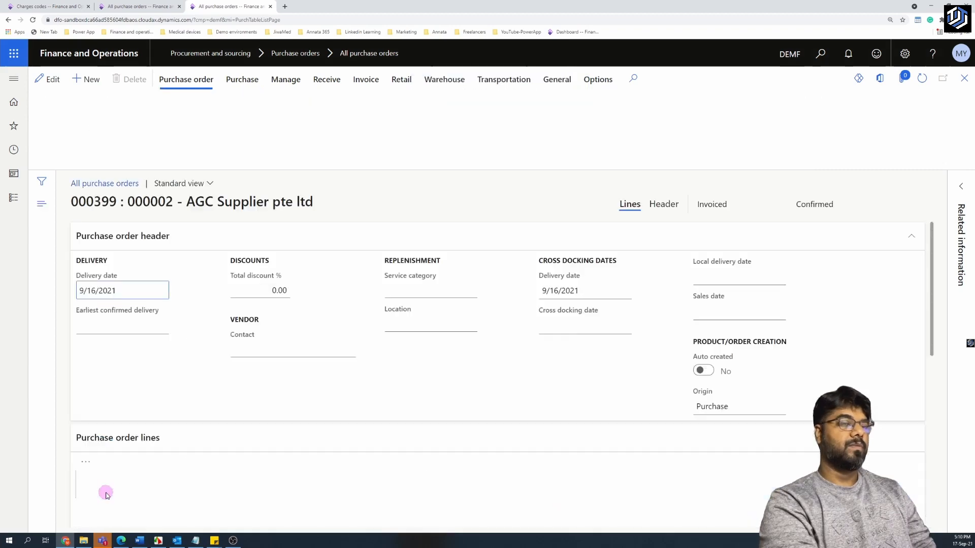
Examine the Side plate 00988 order line's quantity, price and net amount, and the handling charge maintained on that line.
scroll(469, 432, down, 3)
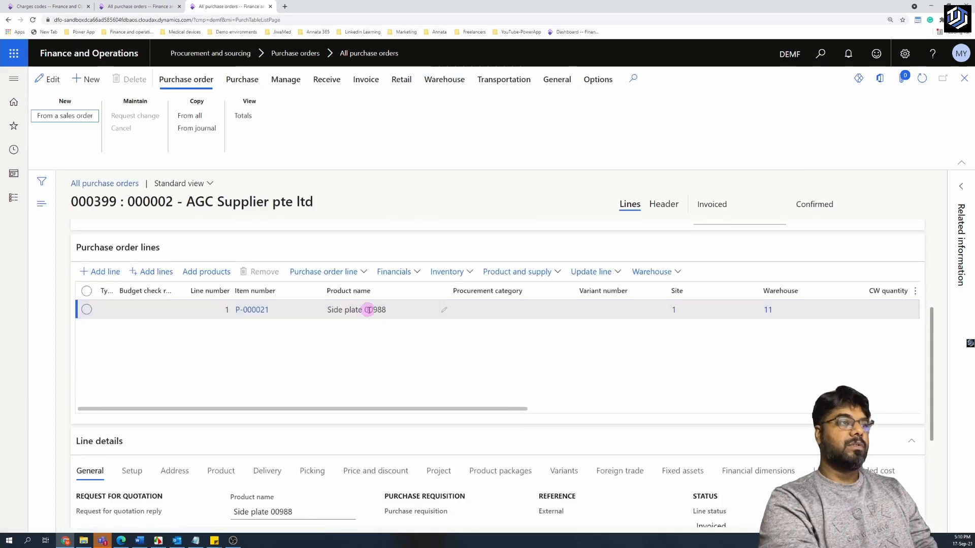
drag(379, 408, 712, 455)
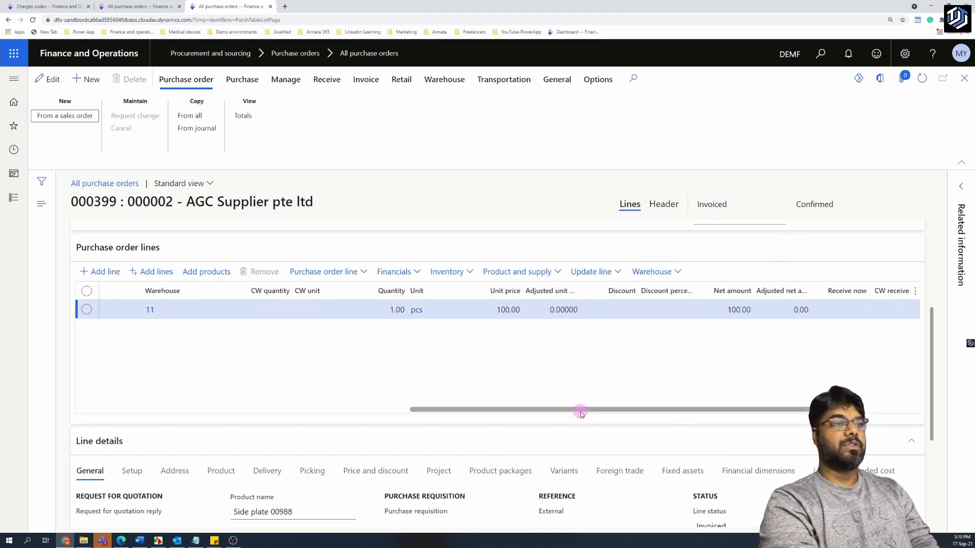
drag(581, 409, 391, 381)
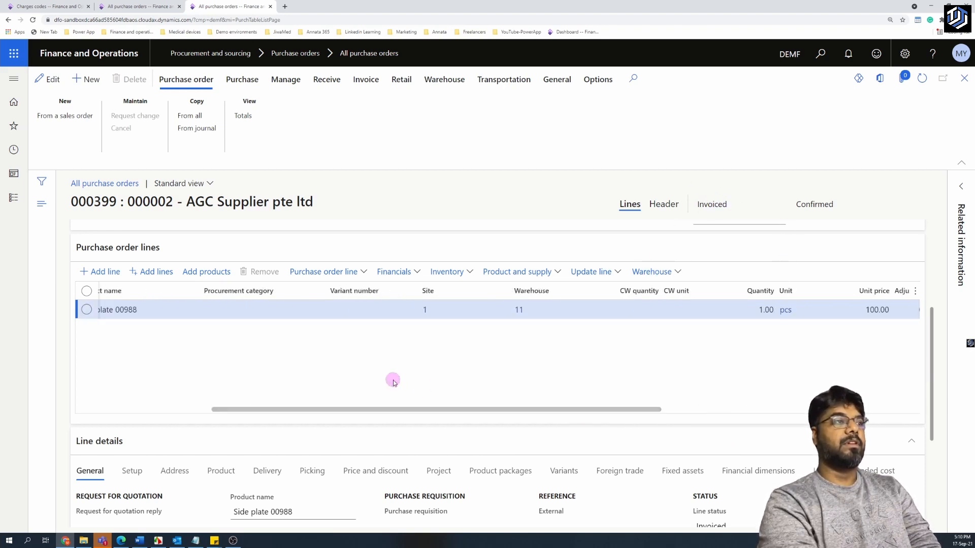
click(417, 276)
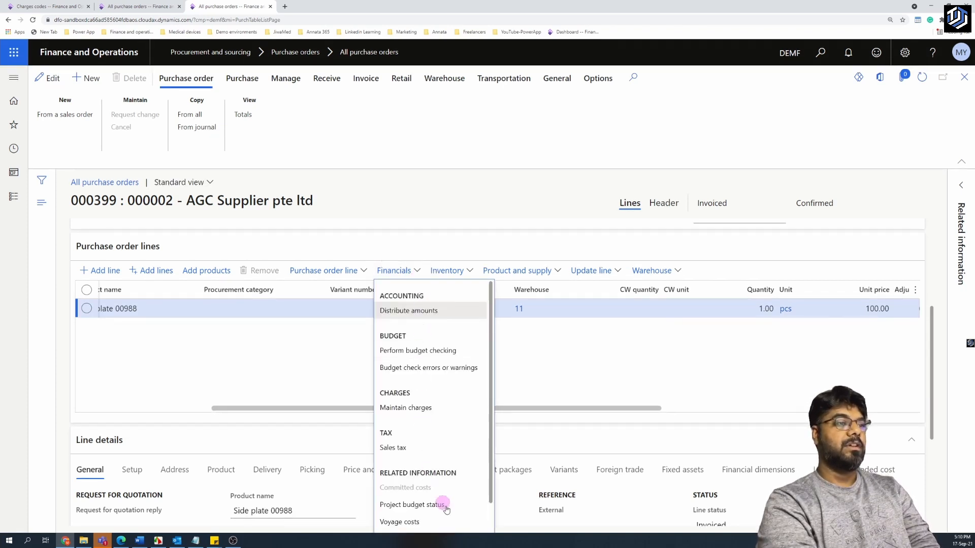
click(434, 408)
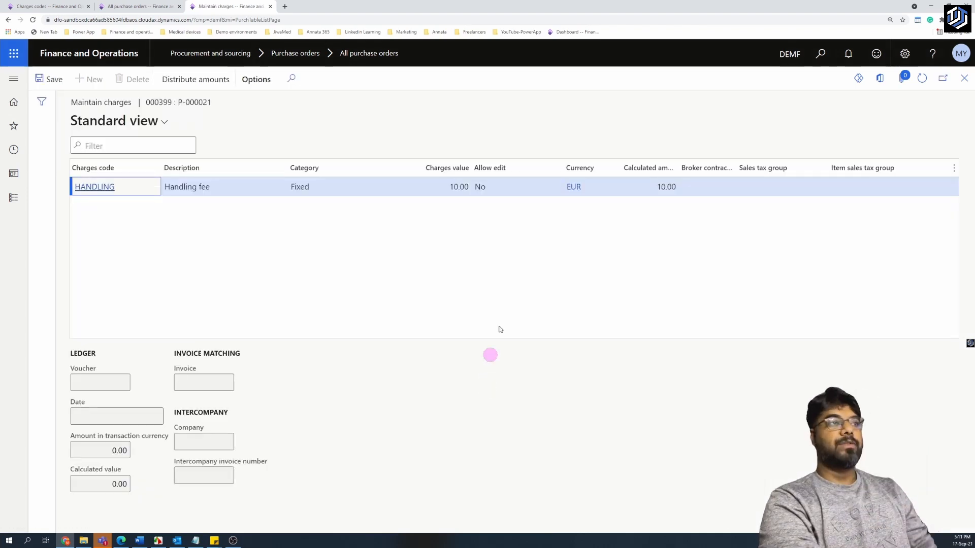
click(666, 186)
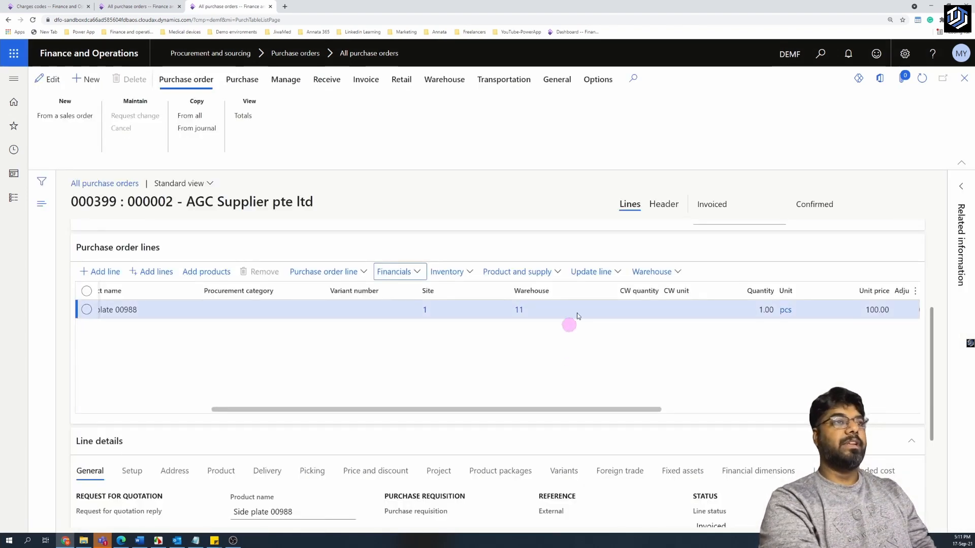
Examine the invoice voucher's Finished Goods Inventory and Accounts Payable postings for the AGC Supplier pte ltd order, and return to its order line.
click(365, 80)
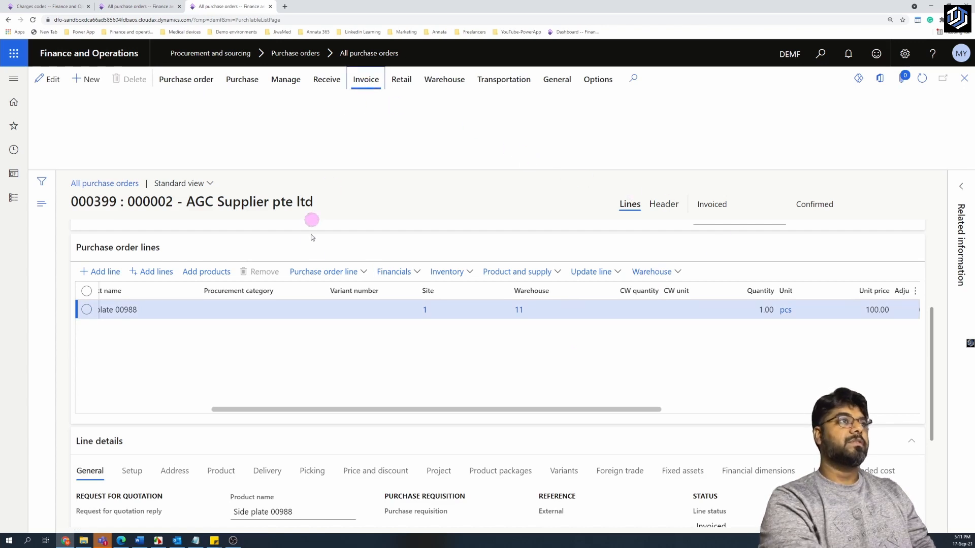
click(278, 117)
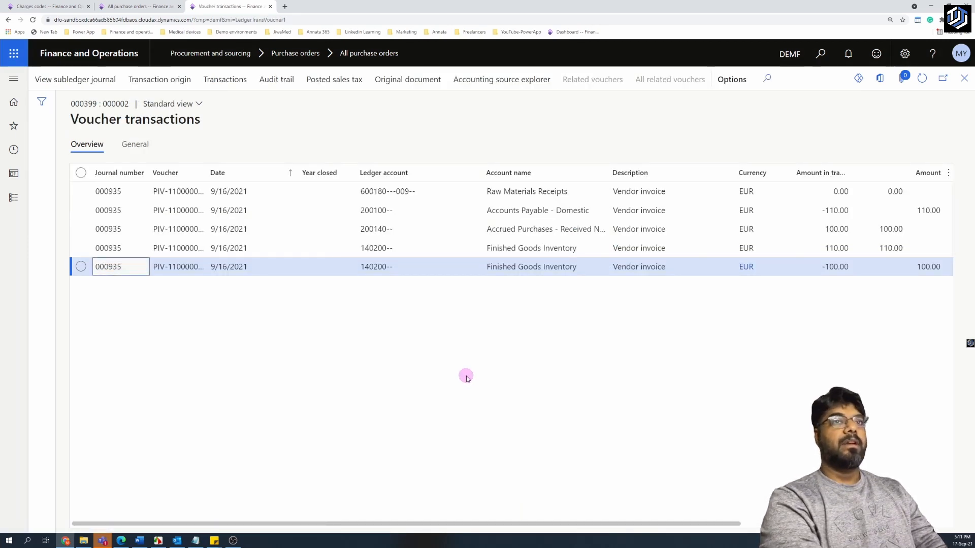
click(840, 248)
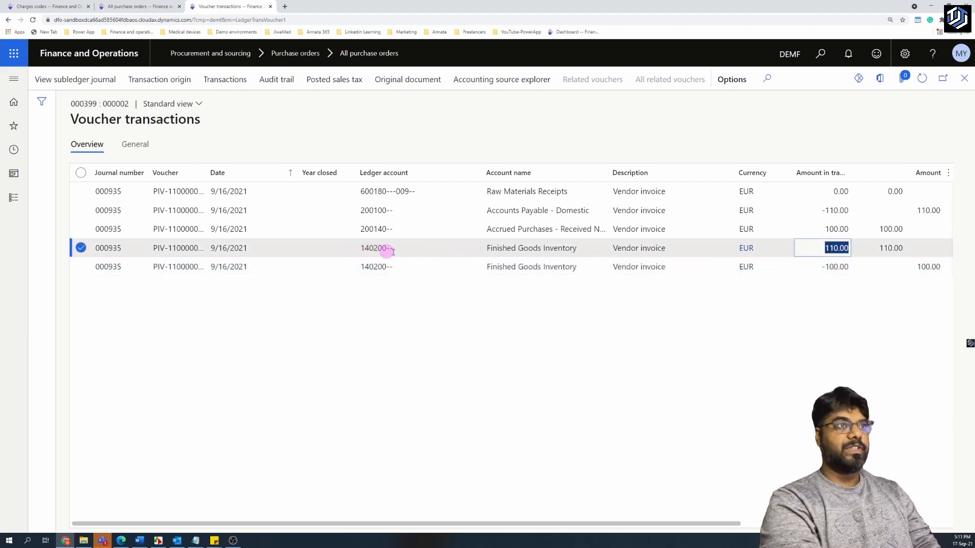
mouse_move(390, 248)
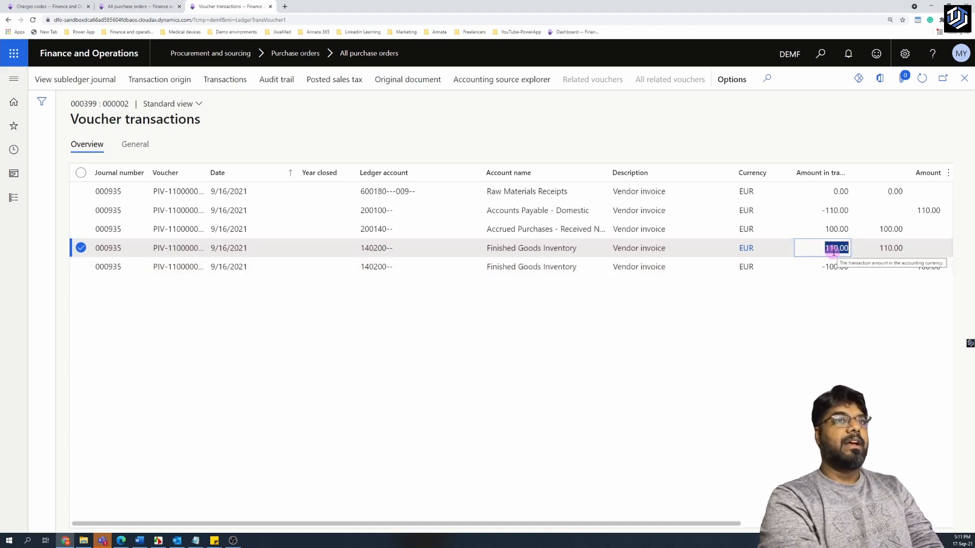
click(833, 210)
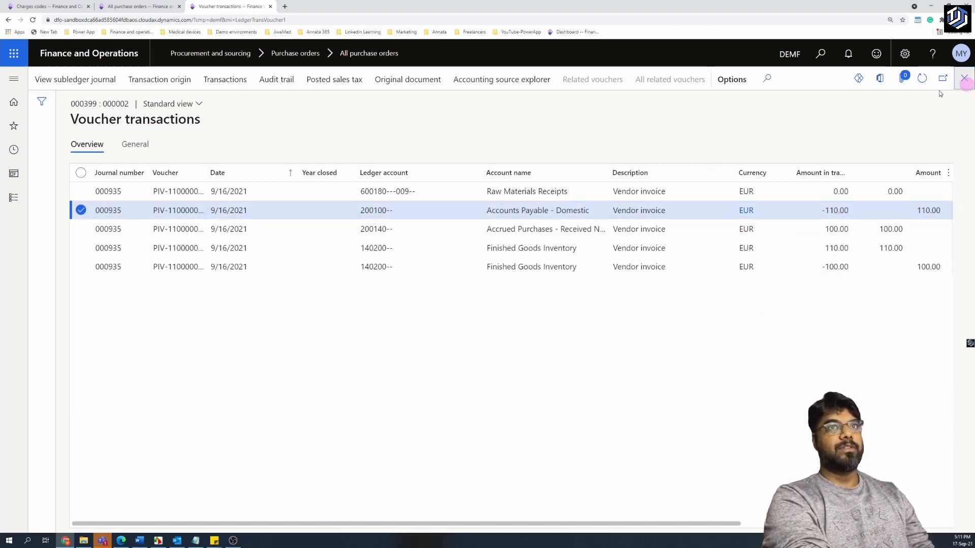
click(964, 78)
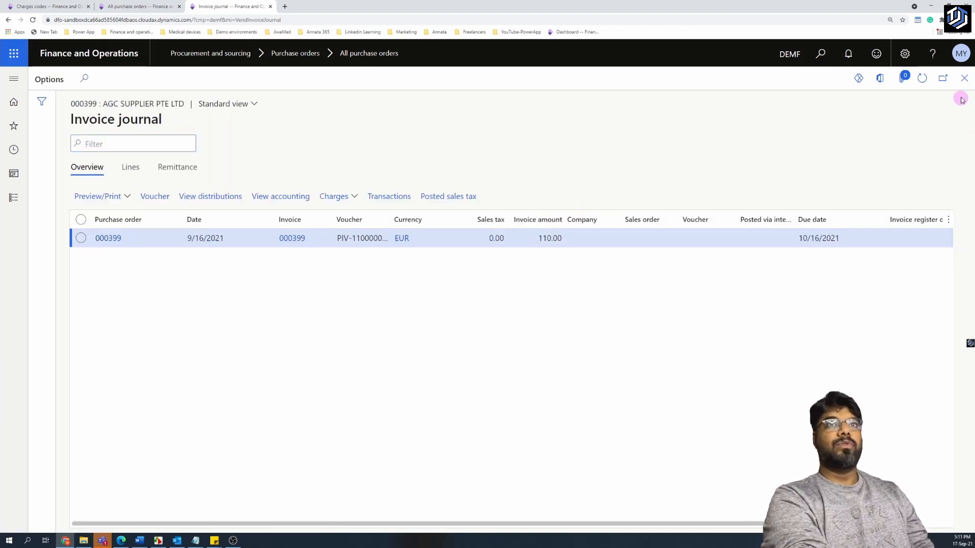
click(964, 77)
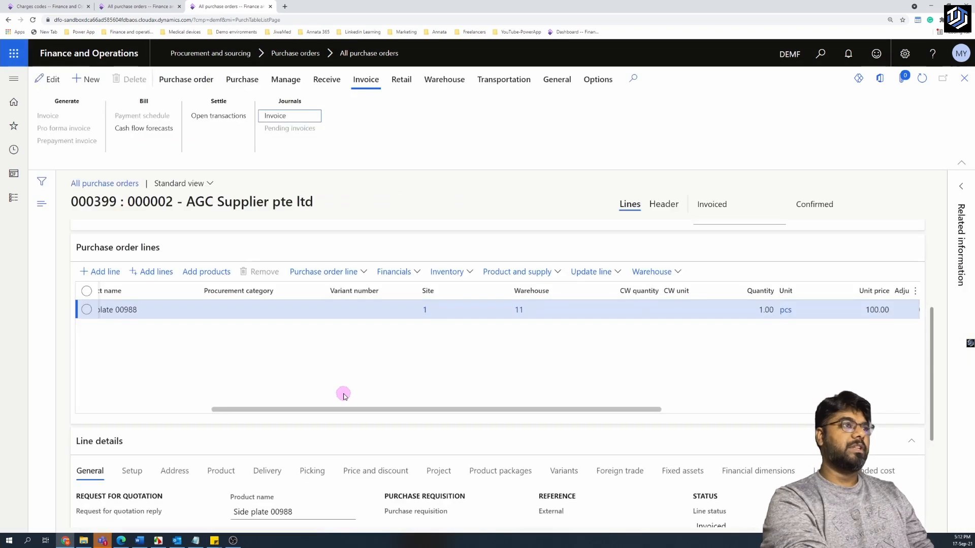
drag(339, 408, 197, 390)
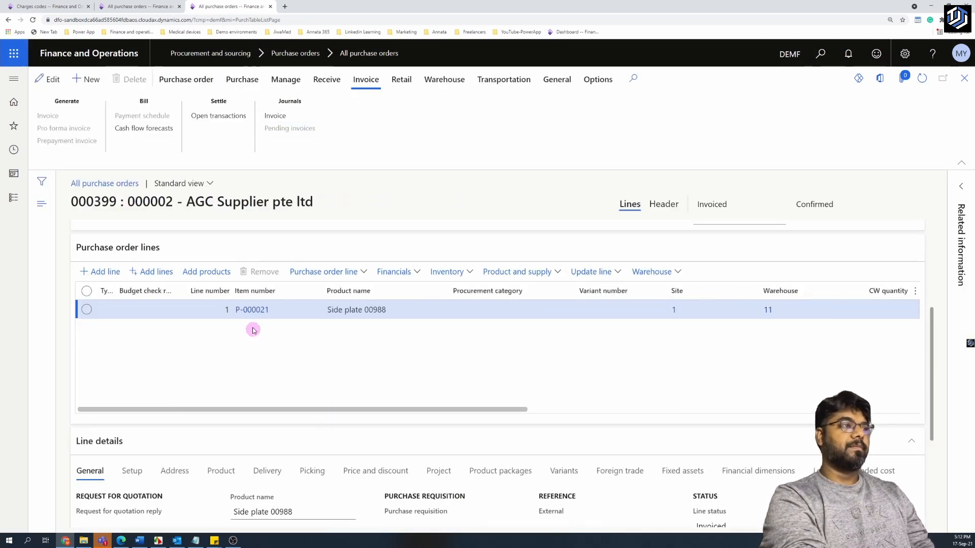
Examine the cost amount in the inventory transactions of Side plate 00988, and return to the AGC Supplier pte ltd order.
click(256, 311)
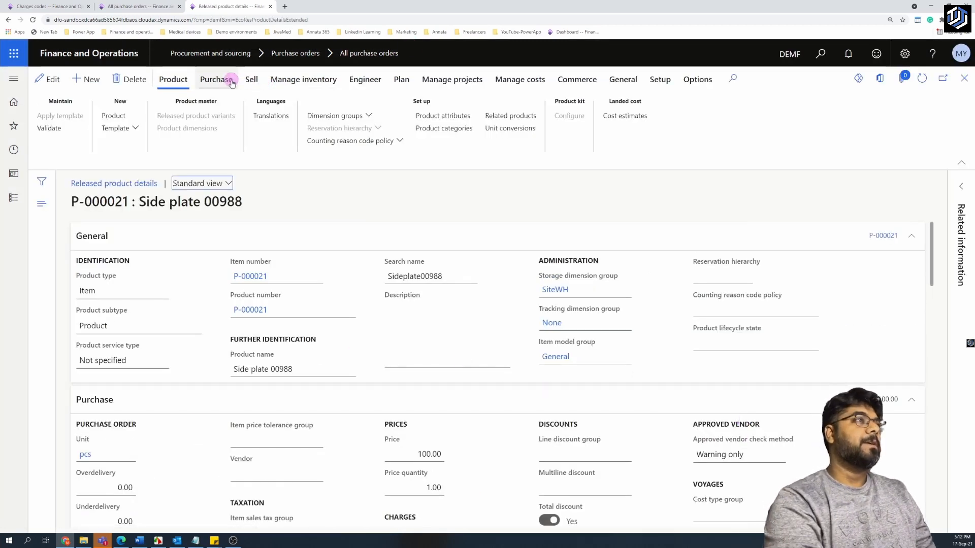
click(303, 80)
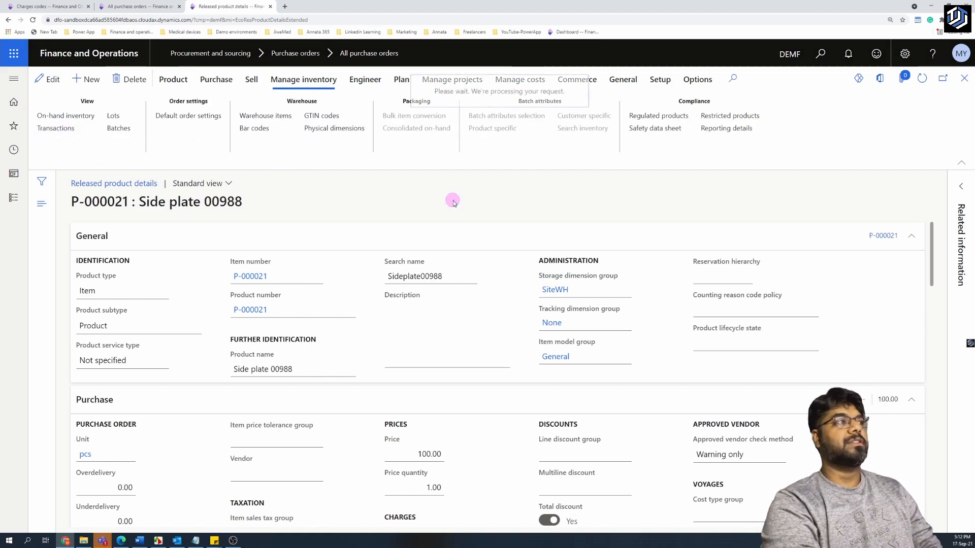
drag(539, 525, 815, 525)
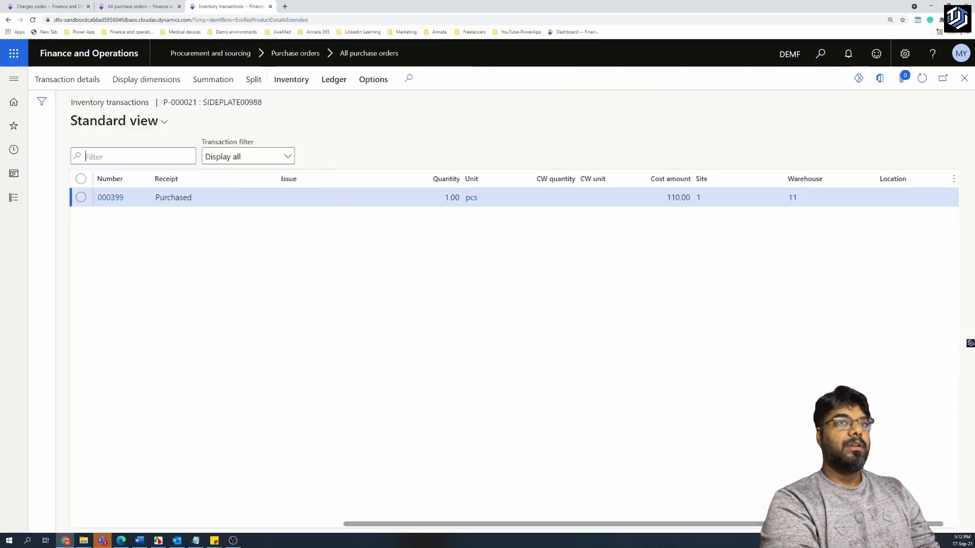
click(673, 198)
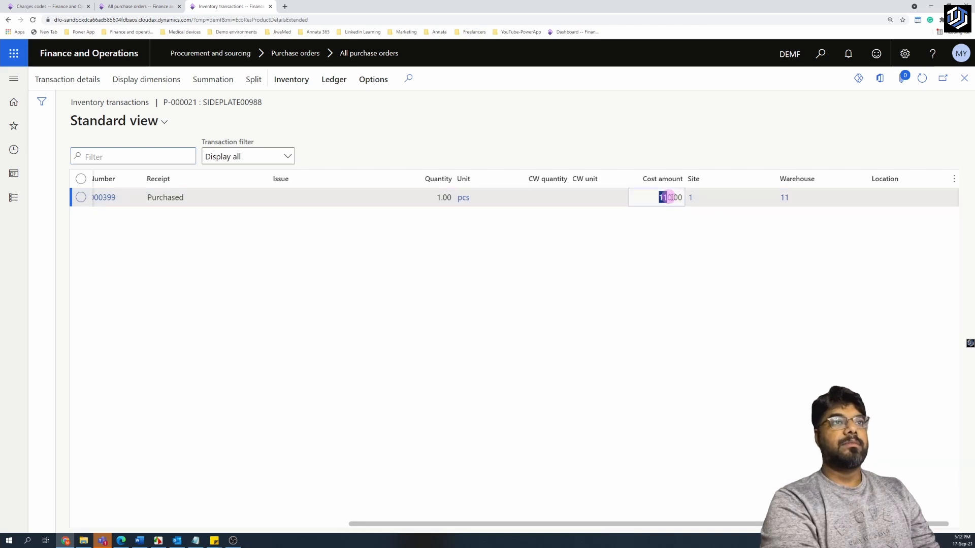
click(964, 79)
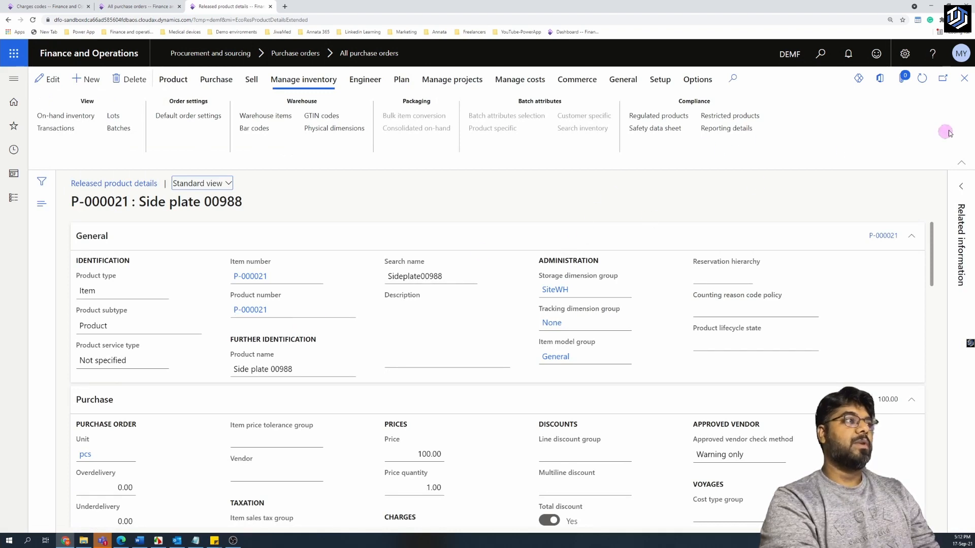
click(963, 79)
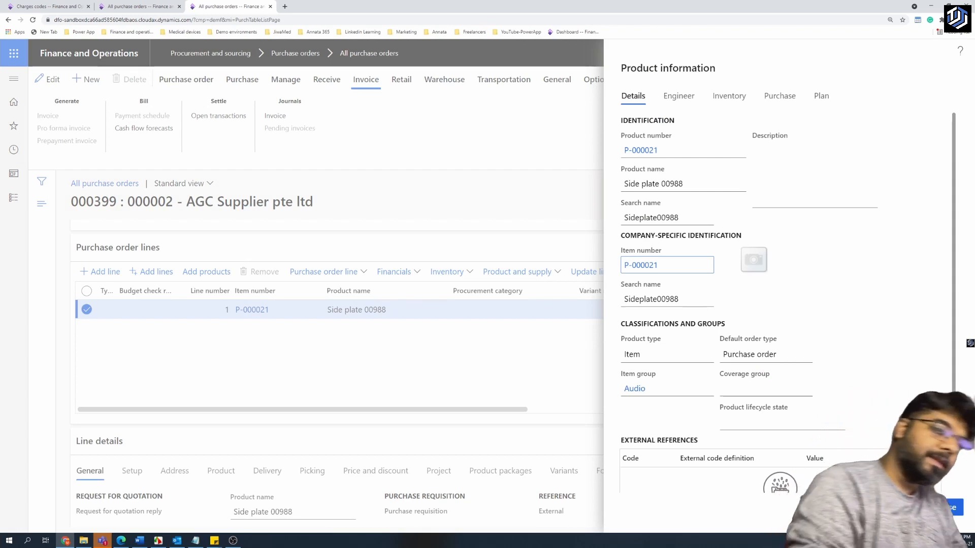
click(495, 401)
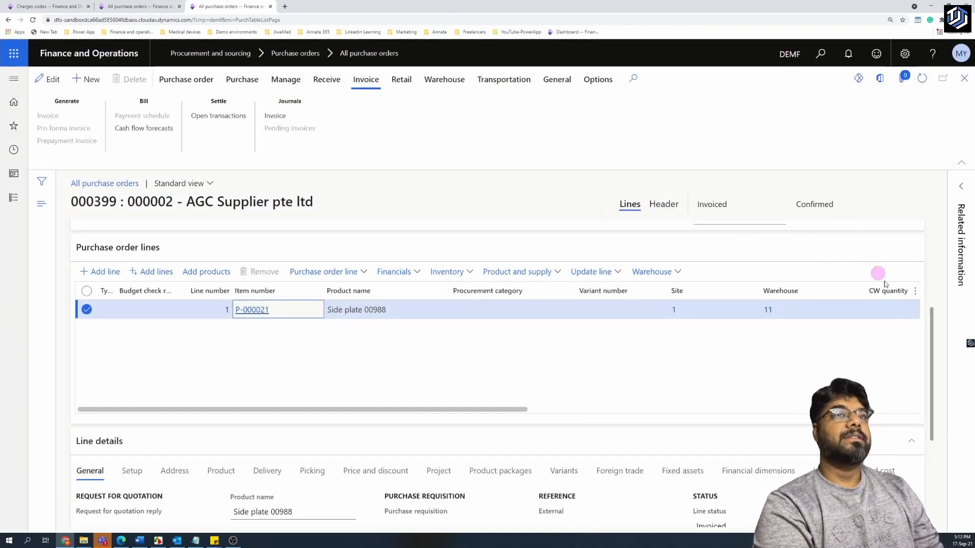
Look at the AGC Supplier pte ltd vendor record from the order header, and return to the list of all purchase orders.
drag(933, 347, 921, 253)
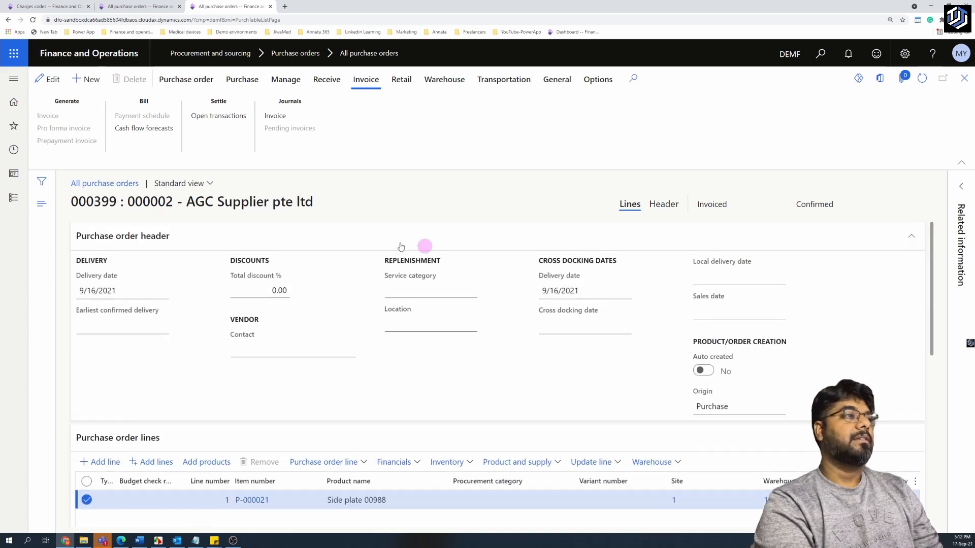
click(669, 204)
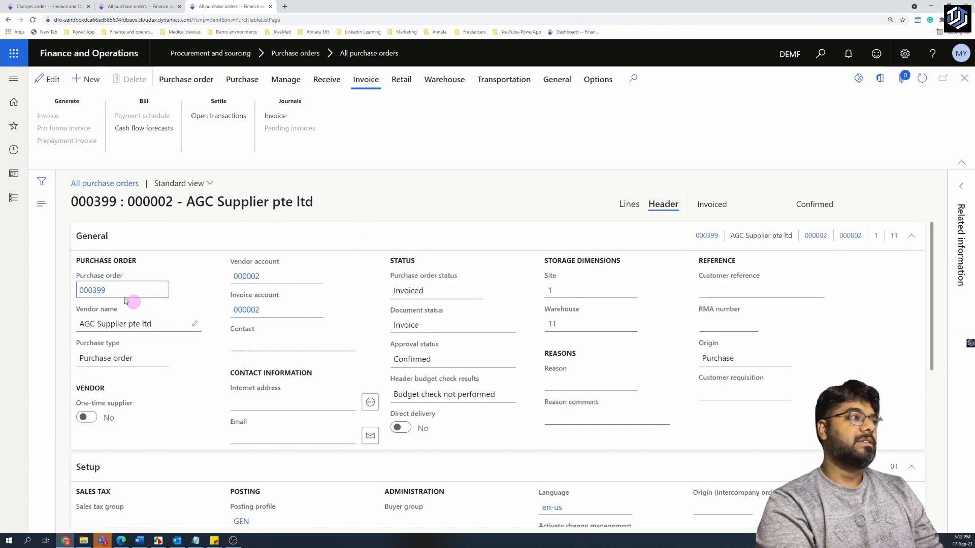
click(241, 278)
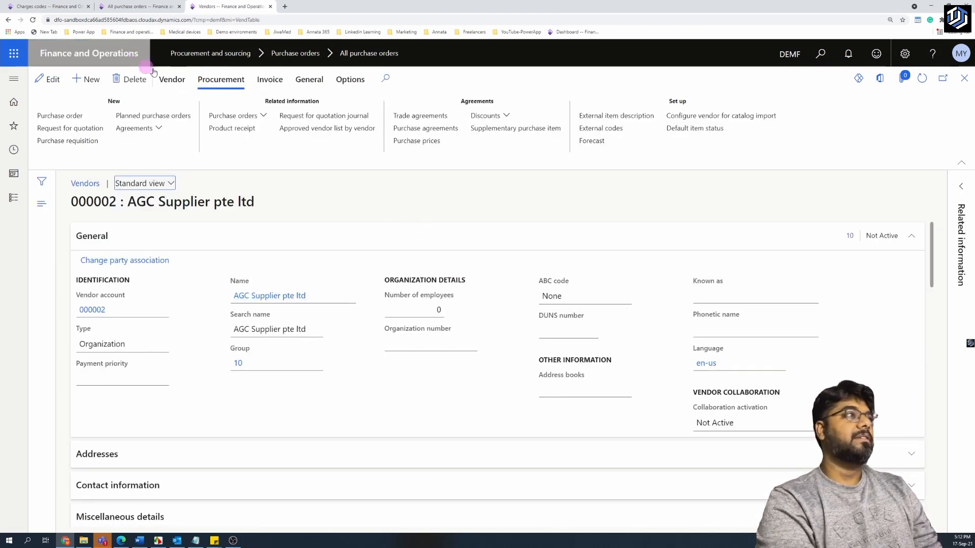
click(171, 80)
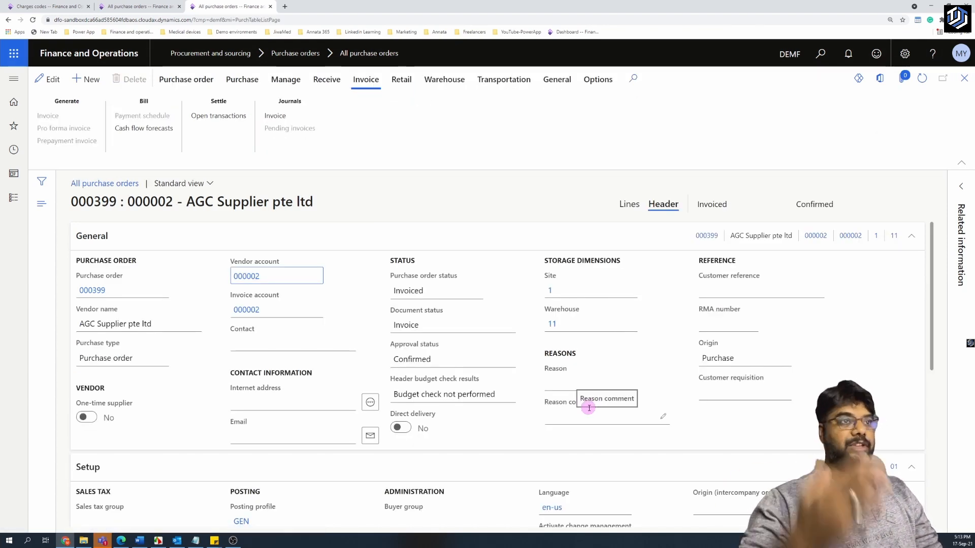
click(964, 79)
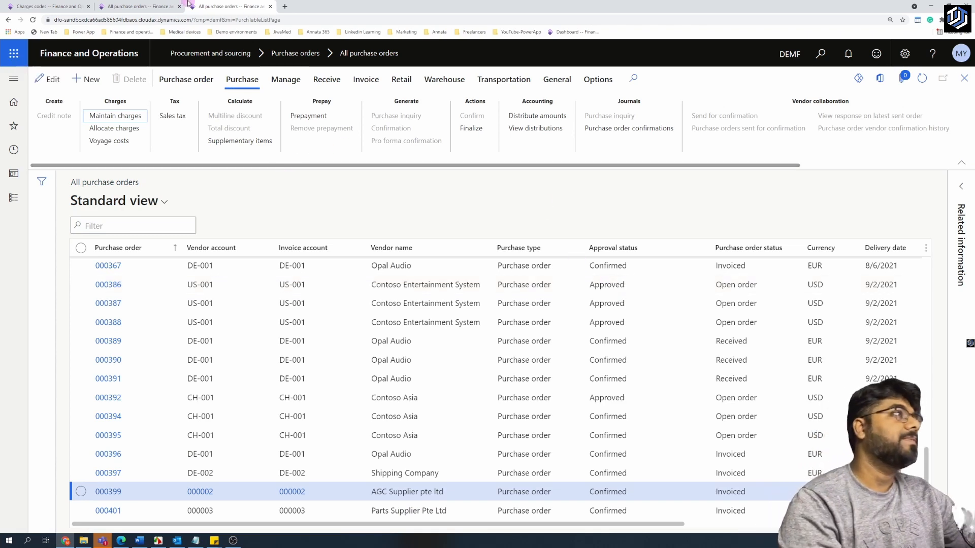
Switch to the ADC company session, leave the open Mercedes Benz purchase order and start a new purchase order.
key(ctrl+shift+Tab)
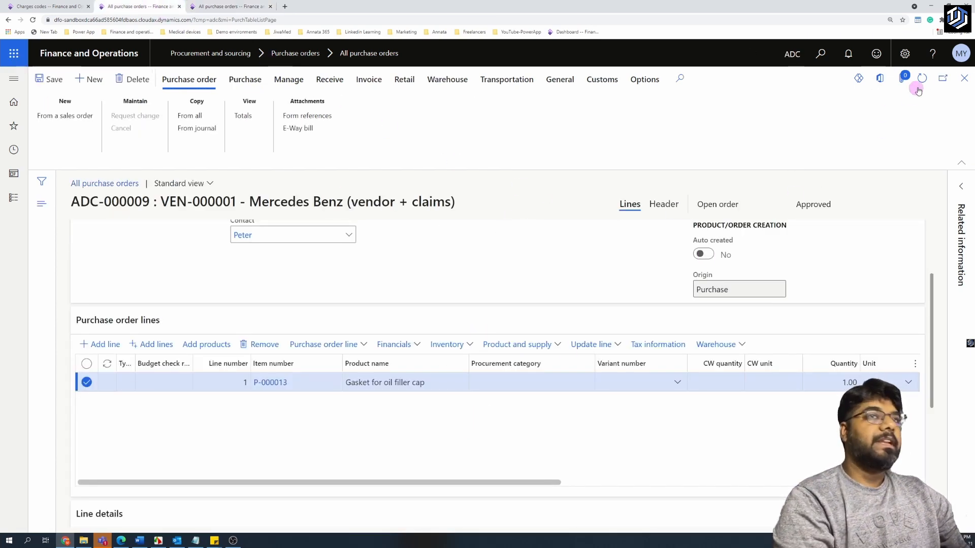
click(964, 78)
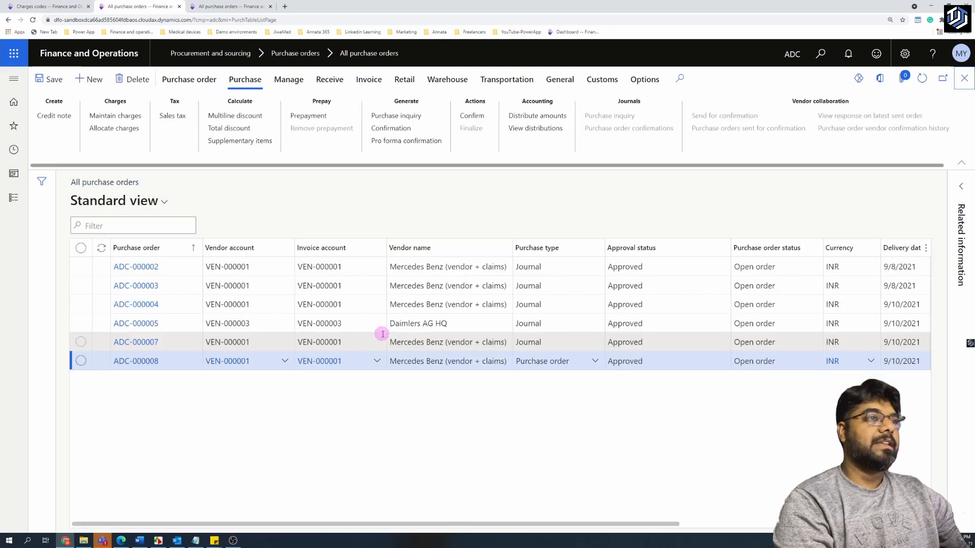
click(341, 285)
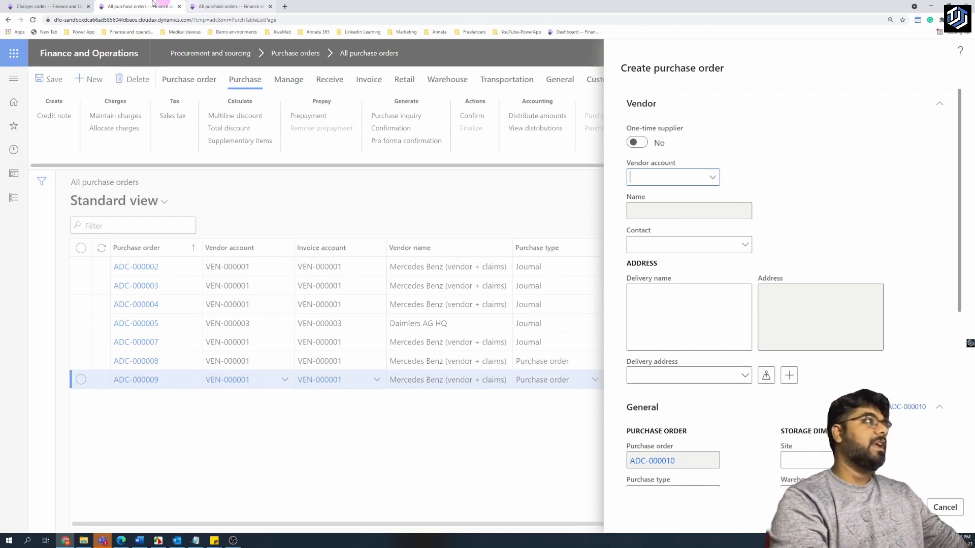
Look at the Freight charges code's debit and credit posting setup, and return to the new purchase order form.
click(48, 6)
click(126, 158)
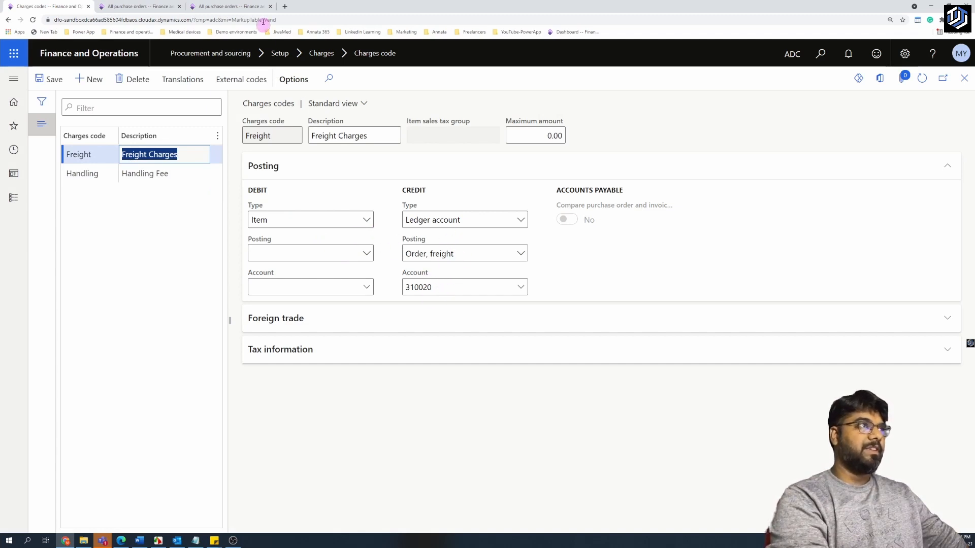
click(213, 4)
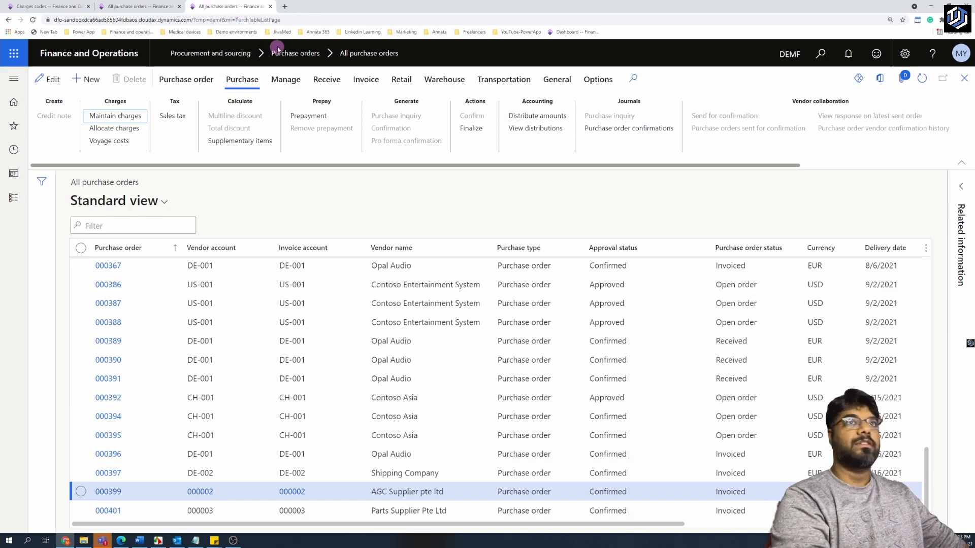
click(157, 6)
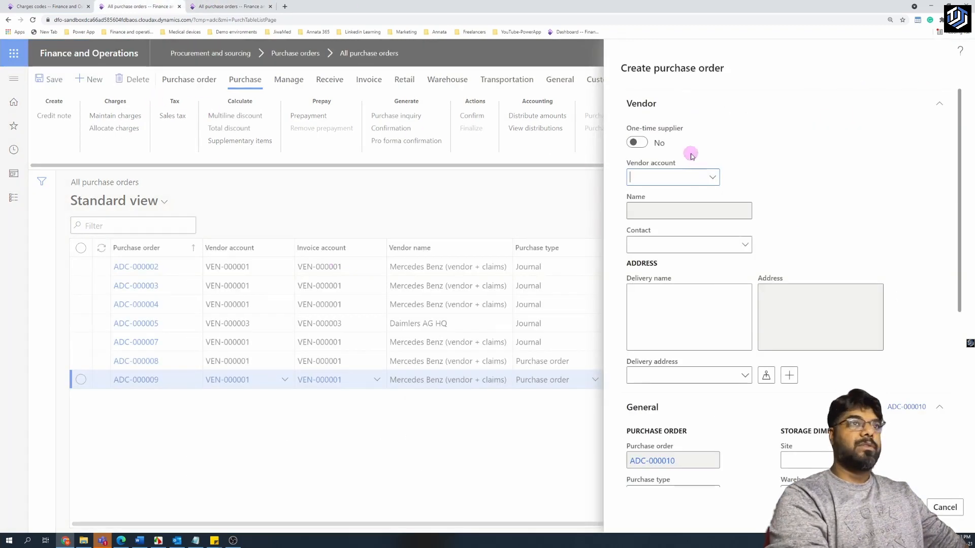
Set the new purchase order's vendor account to Mercedes Benz (vendor + claims).
click(712, 178)
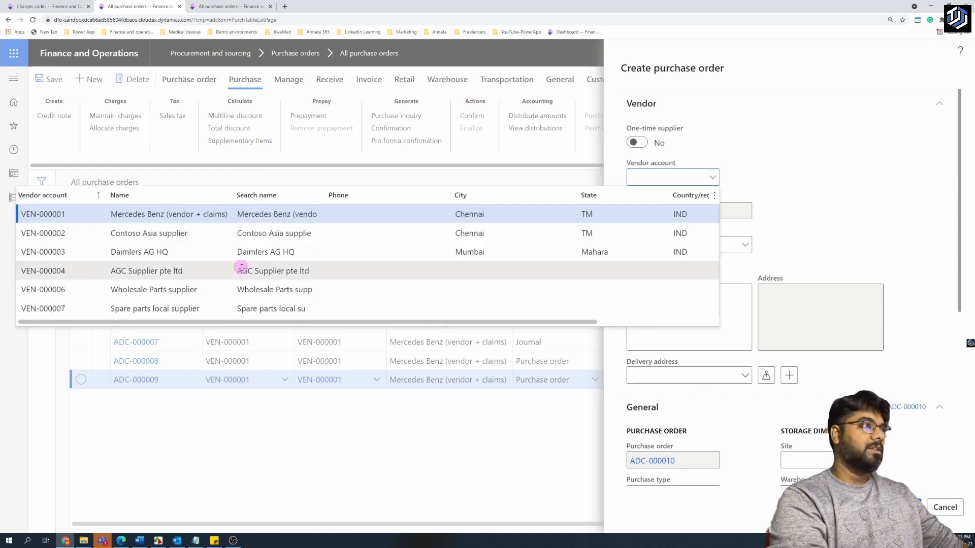
click(208, 233)
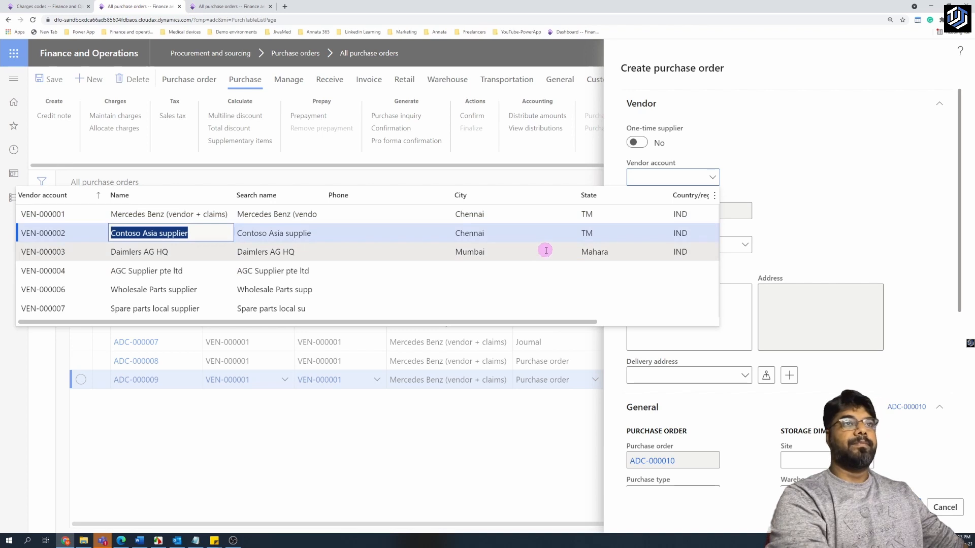
click(714, 182)
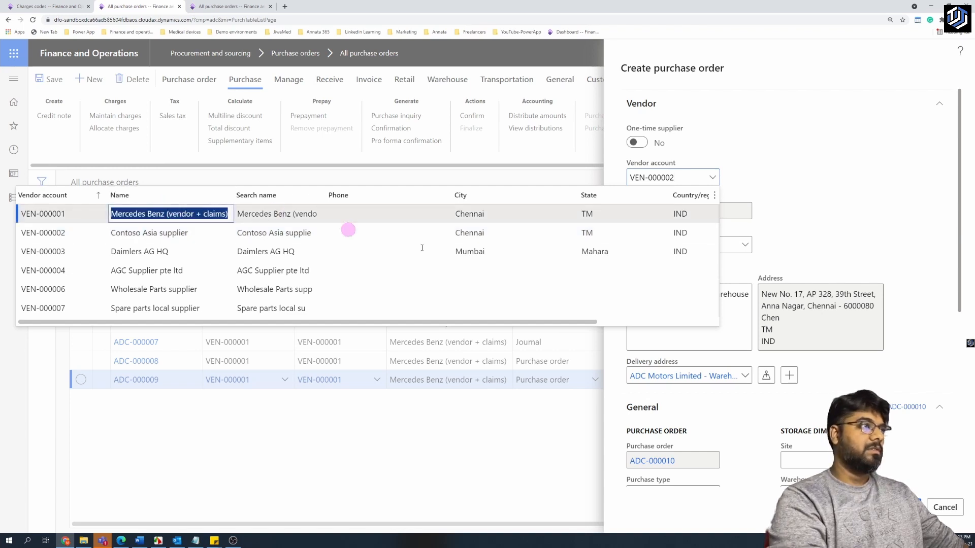
click(760, 272)
Assign warehouse CS at site 1 to the new purchase order and create the order.
scroll(713, 337, down, 2)
scroll(713, 337, down, 1)
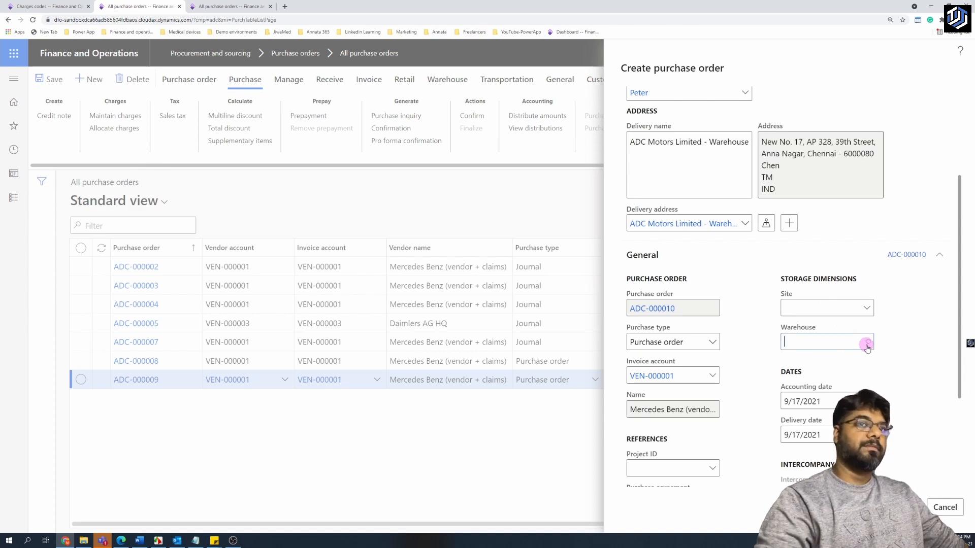
click(866, 344)
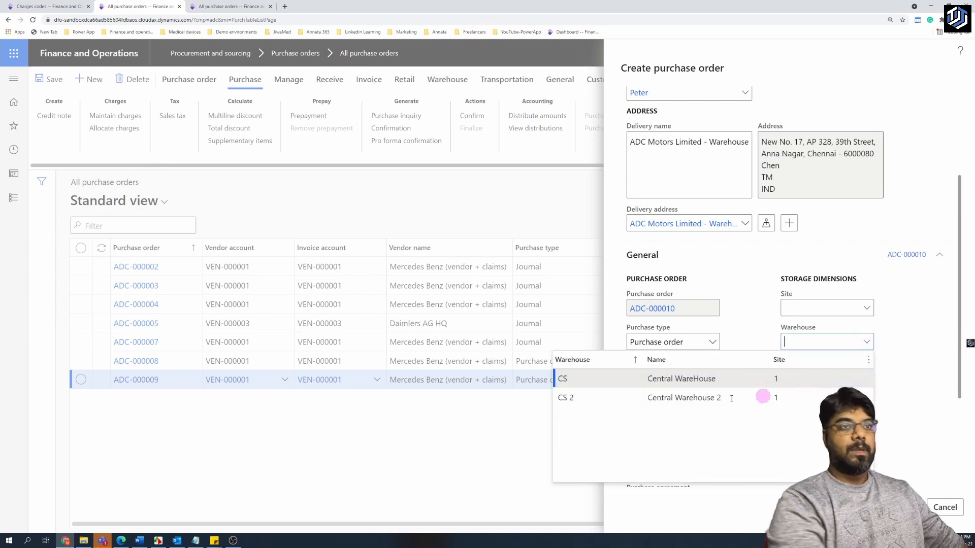
click(629, 381)
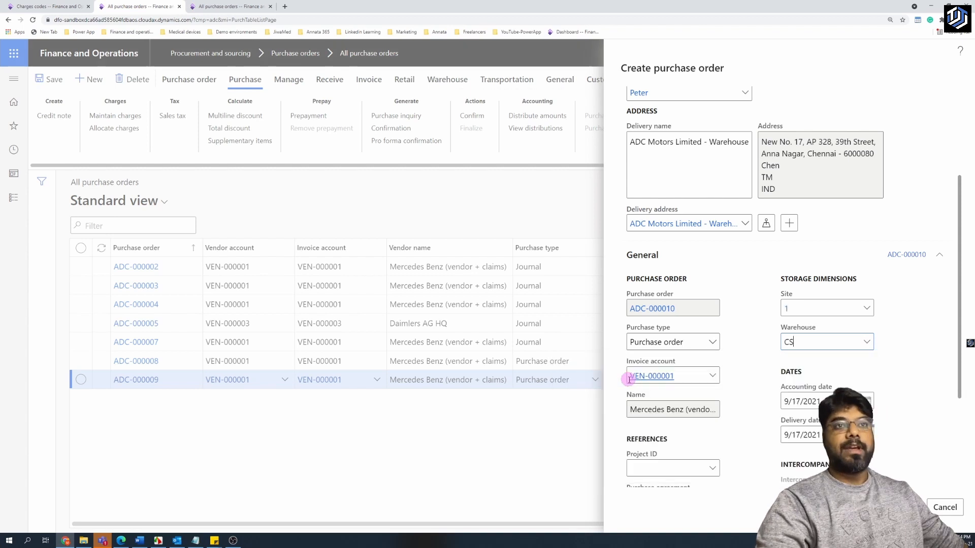
scroll(675, 374, down, 3)
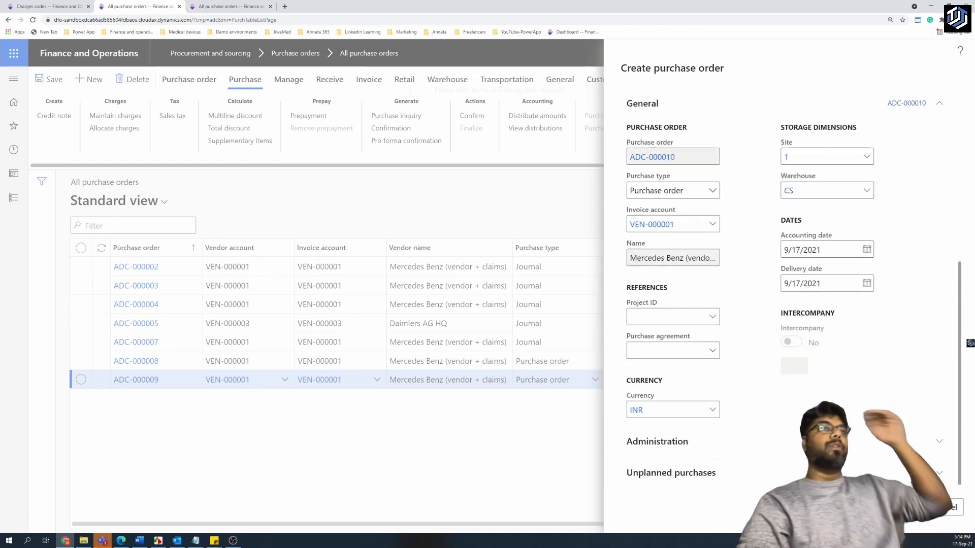
click(899, 507)
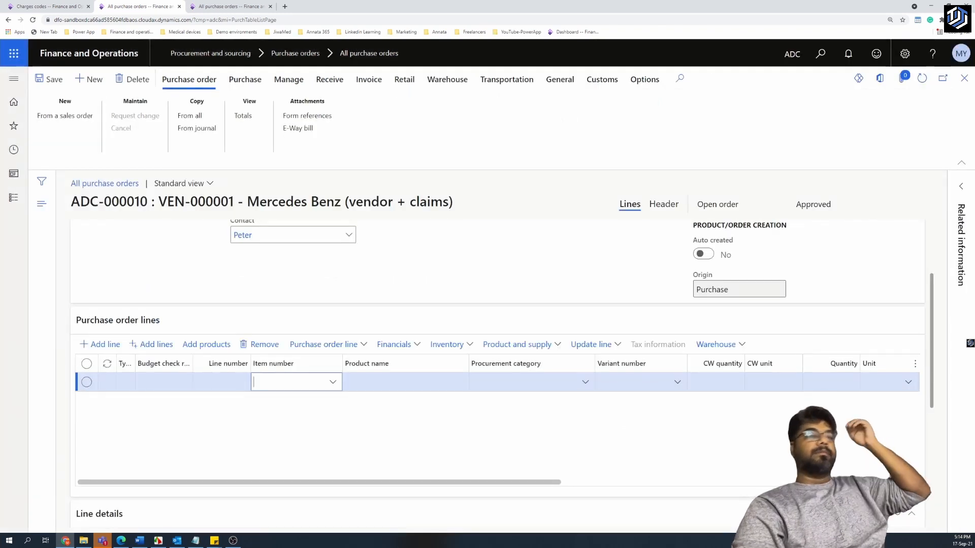
Enter item P-000013, Gasket for oil filler cap, on the first line of the new purchase order.
click(334, 383)
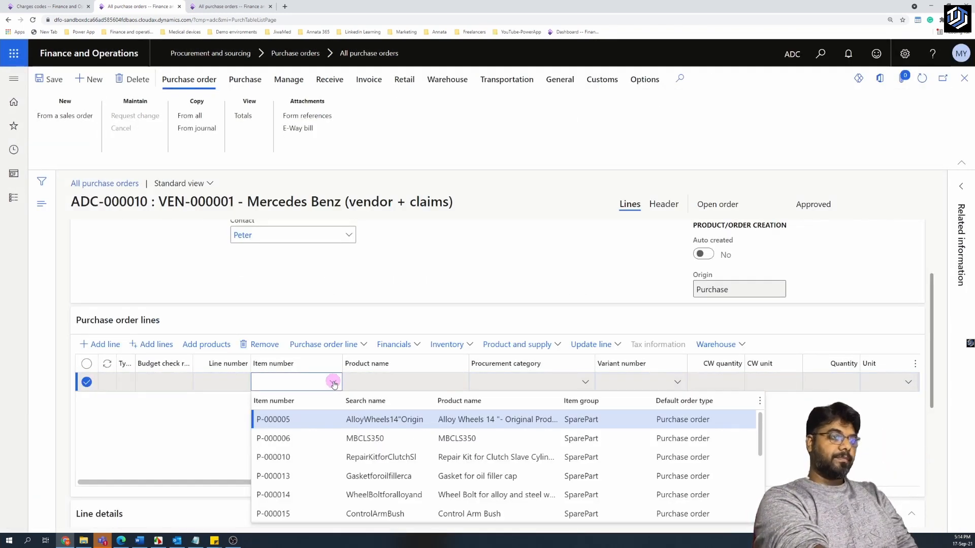
click(321, 473)
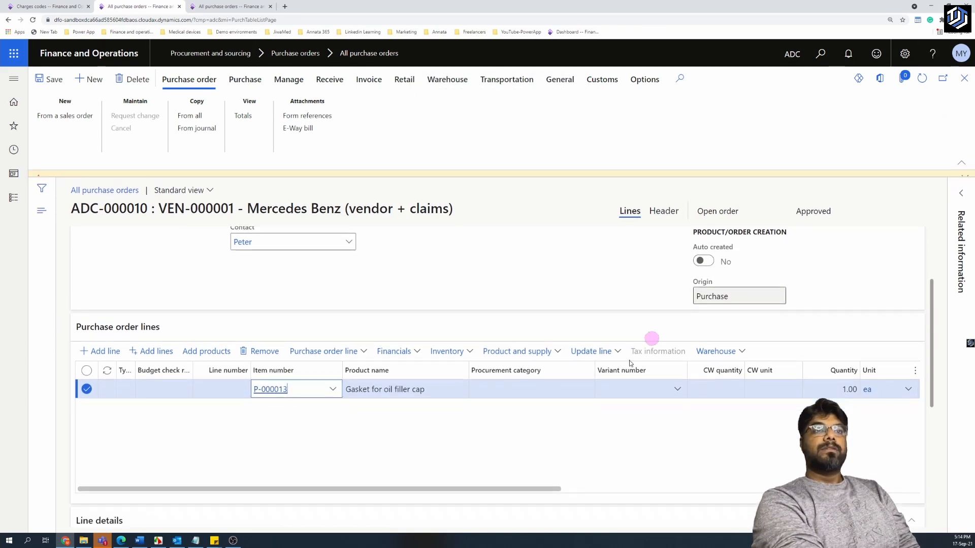
mouse_move(483, 487)
mouse_down()
mouse_move(801, 482)
mouse_move(467, 482)
mouse_up()
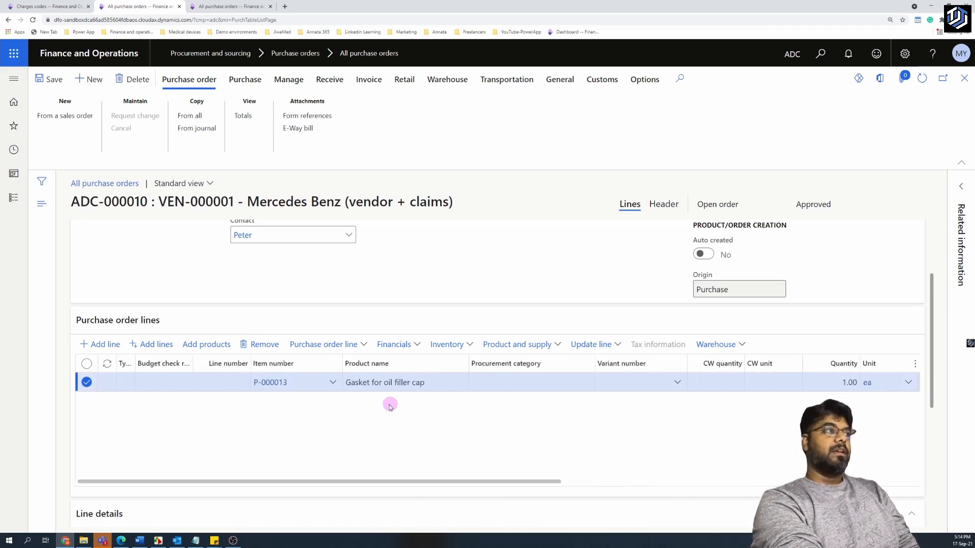
click(417, 346)
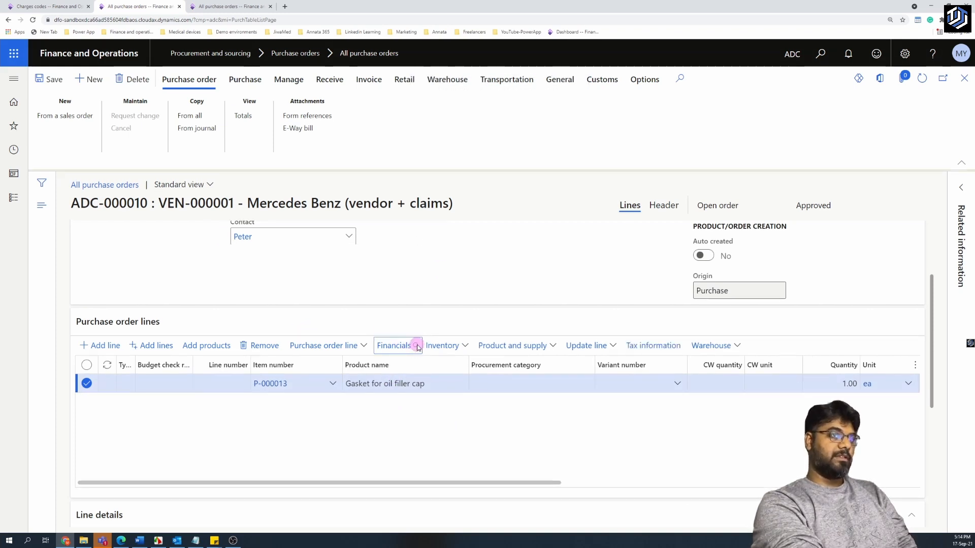
click(424, 253)
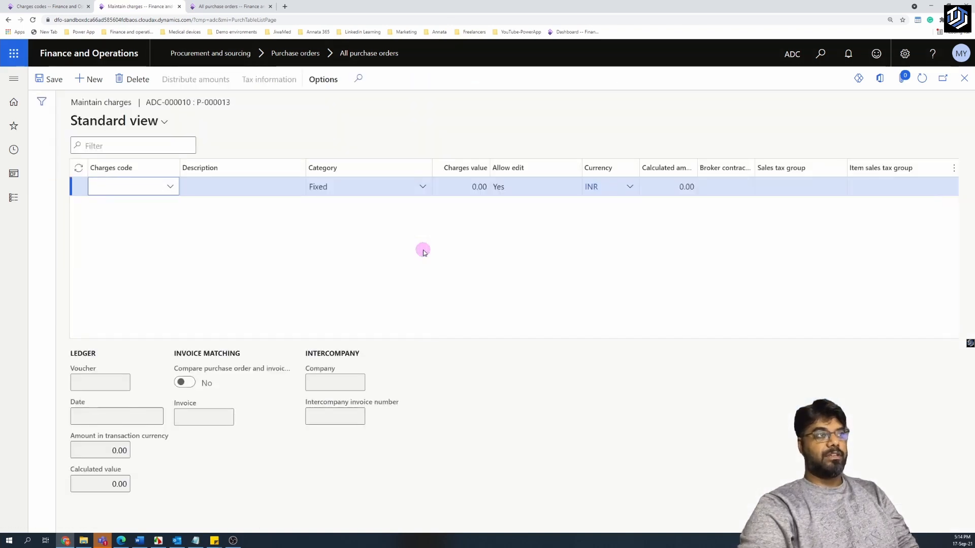
click(964, 79)
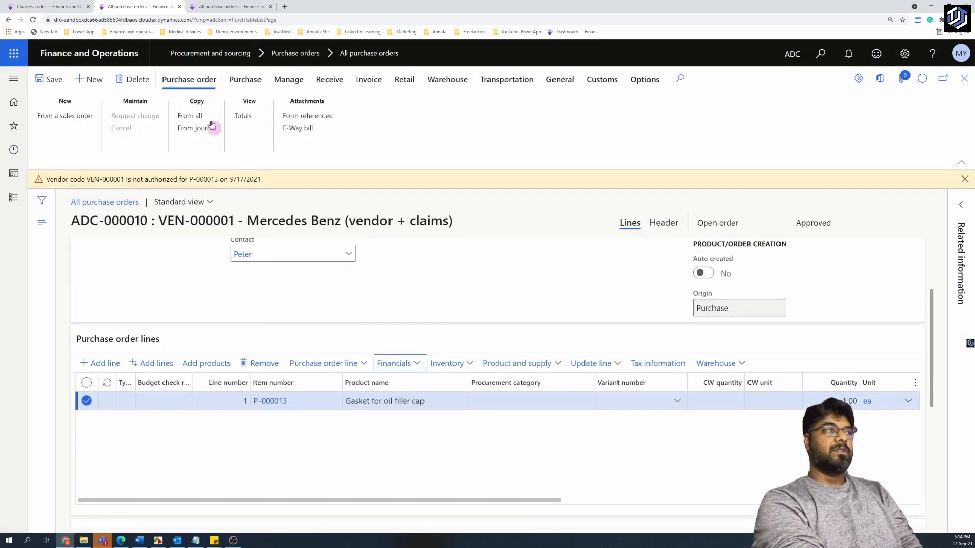
Add a Freight header charge to the Mercedes Benz purchase order with category Percent and a charges value of 10.
click(246, 81)
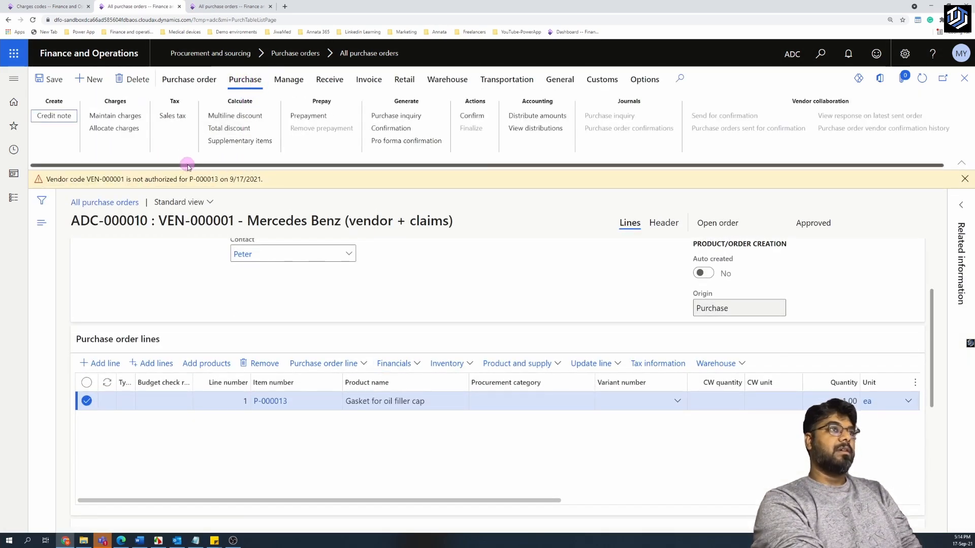
click(126, 116)
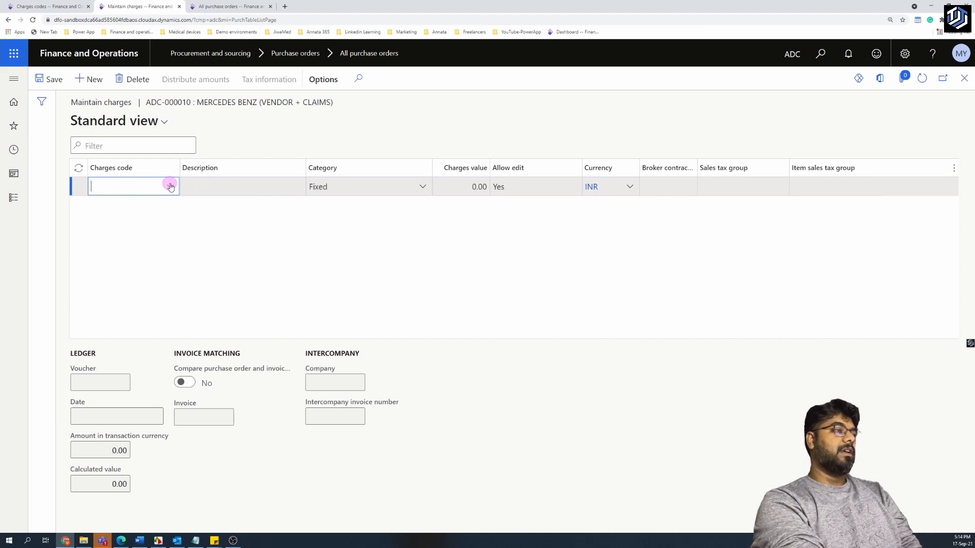
click(170, 187)
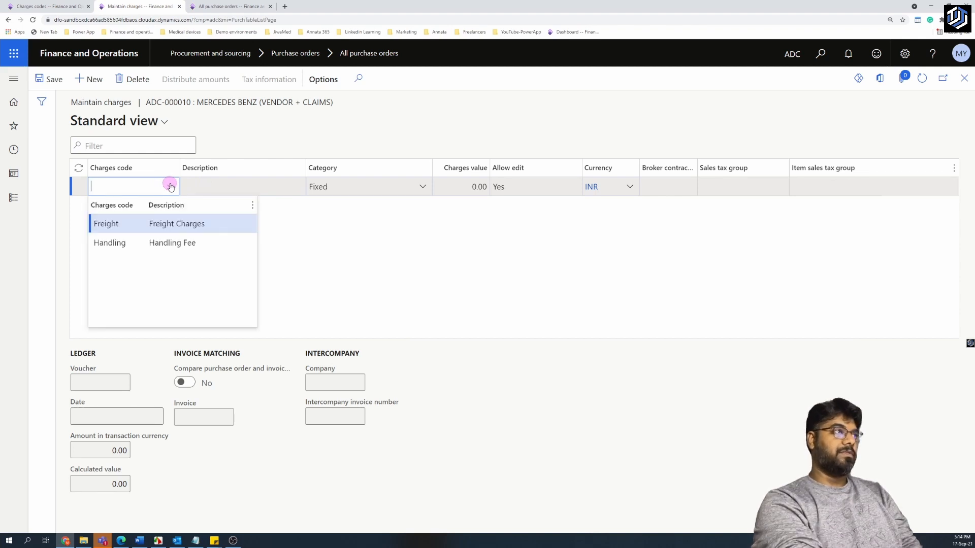
click(129, 229)
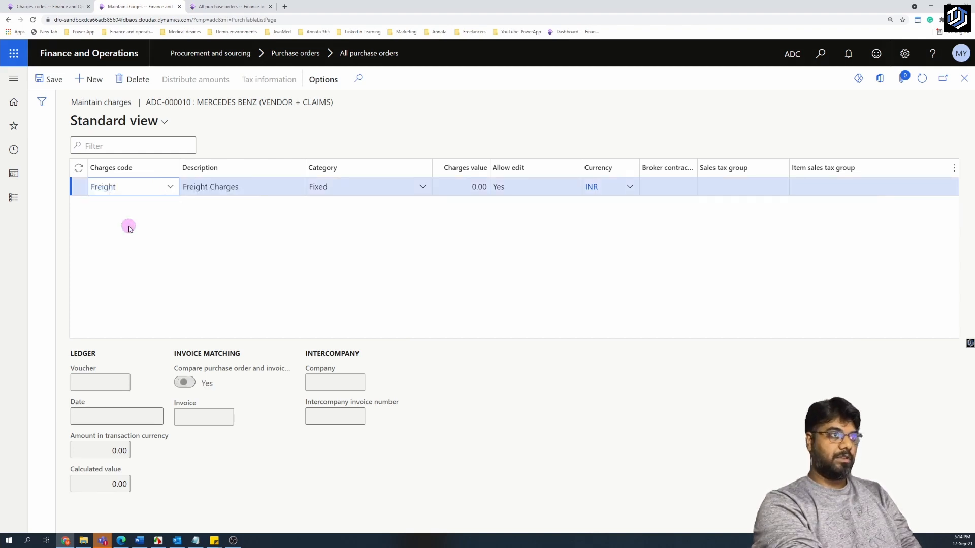
click(424, 187)
click(380, 248)
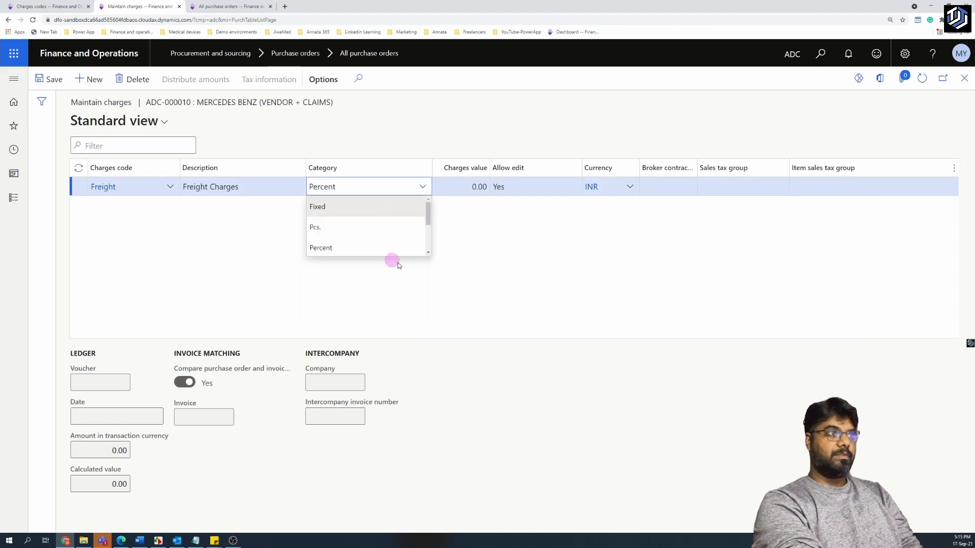
click(463, 192)
text(1)
click(483, 252)
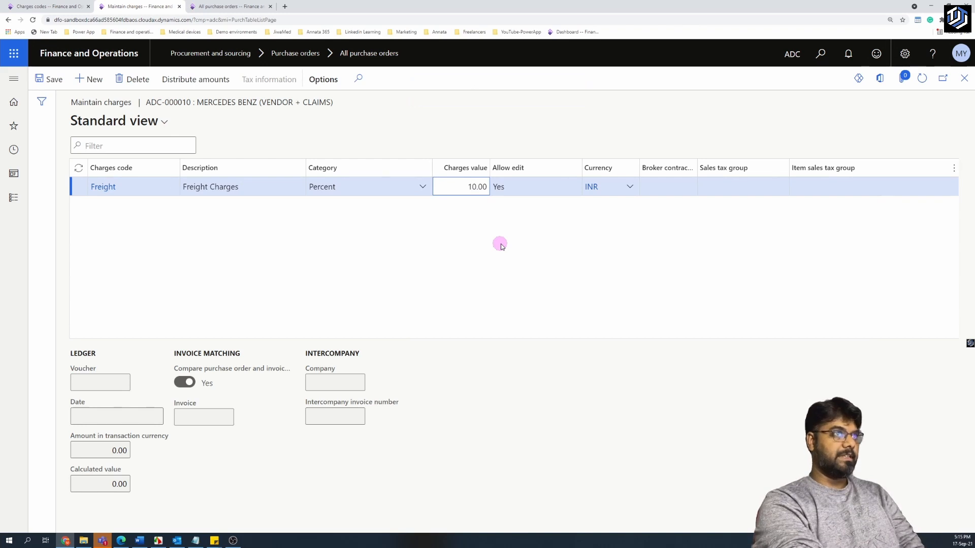
click(965, 81)
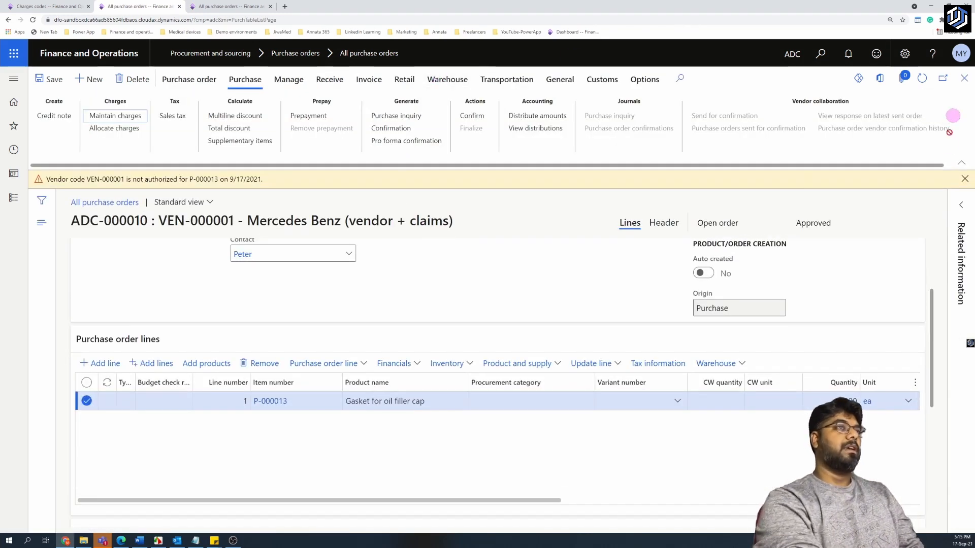
Allocate the header charge to all order lines by net amount, and check the charges on the gasket line.
click(113, 129)
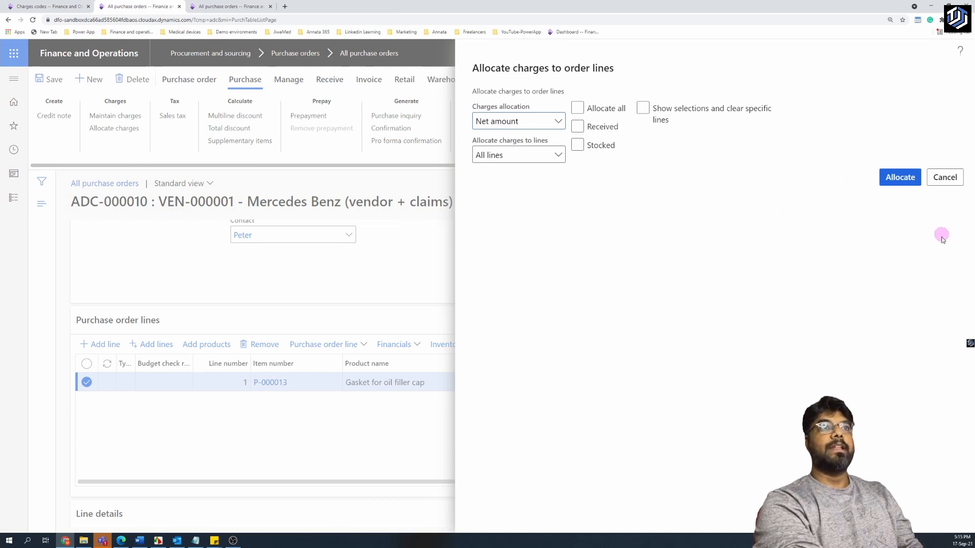
click(899, 177)
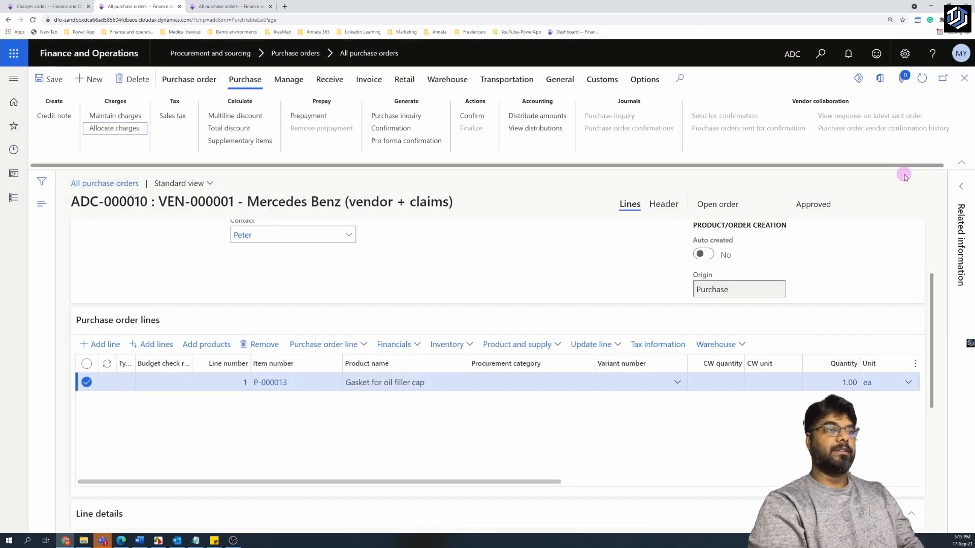
click(415, 347)
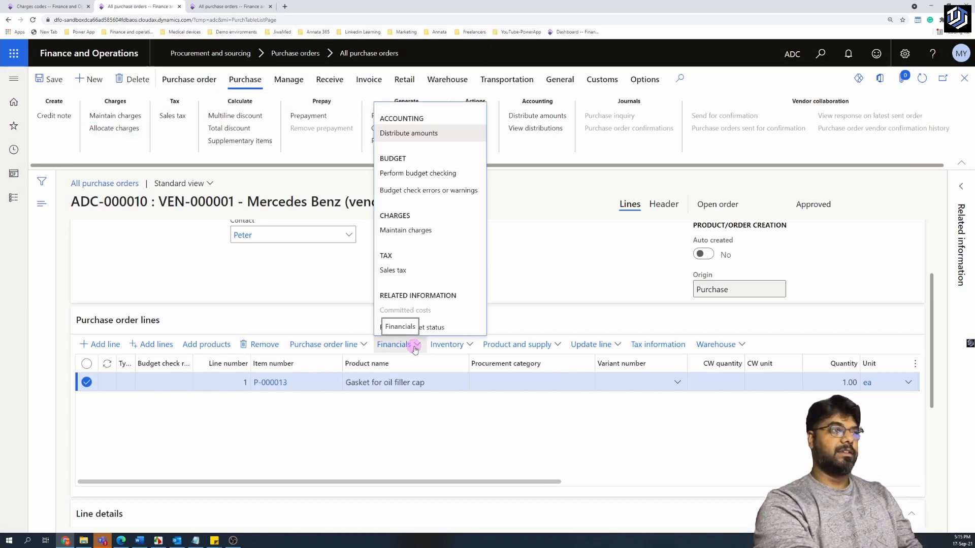
click(429, 230)
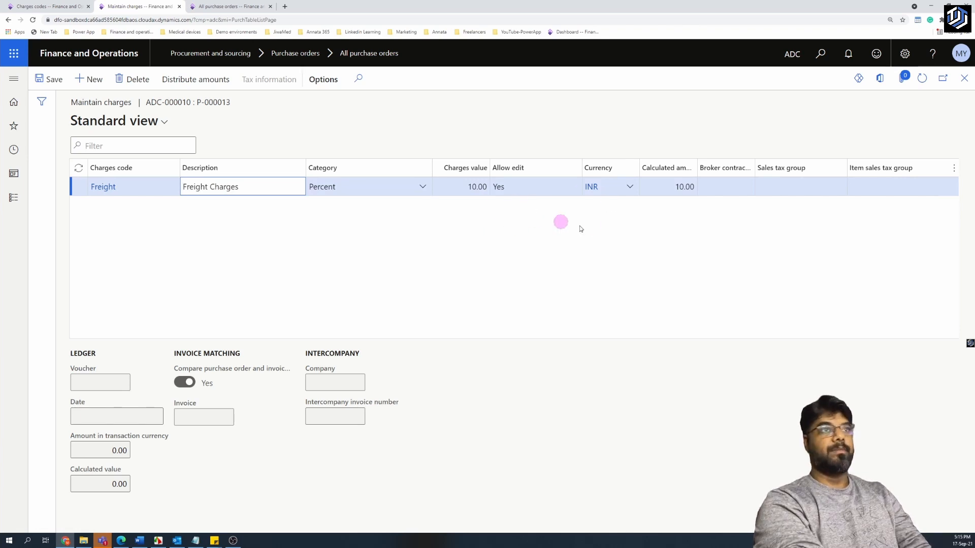
click(963, 79)
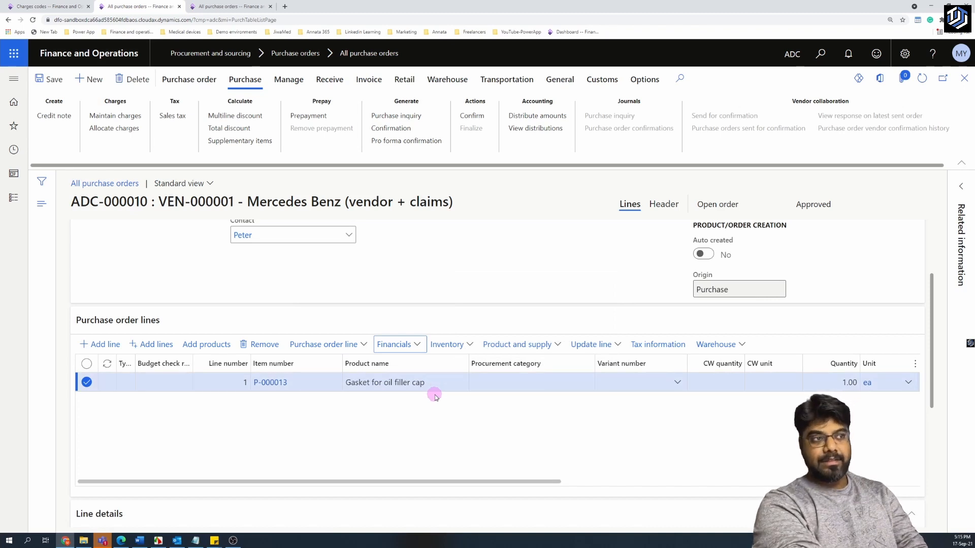
click(417, 346)
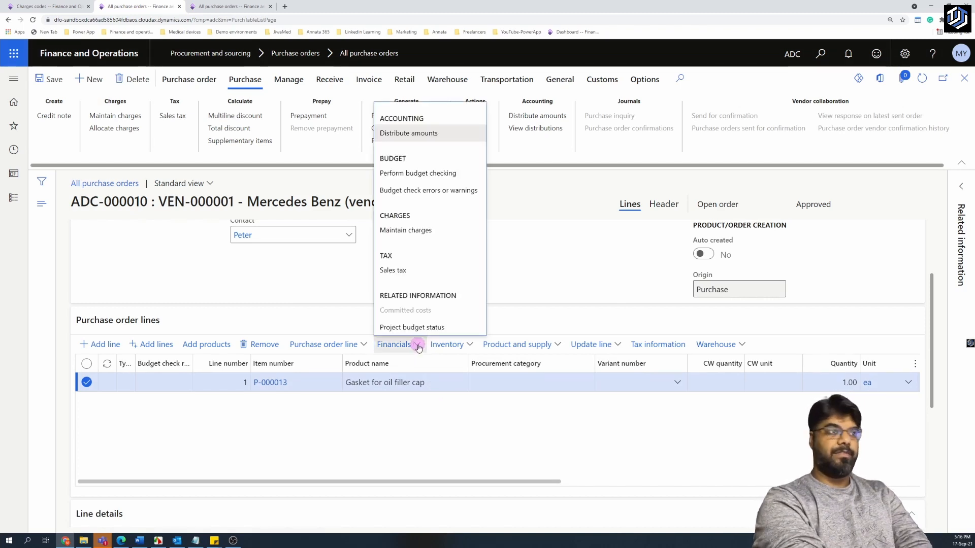
click(441, 403)
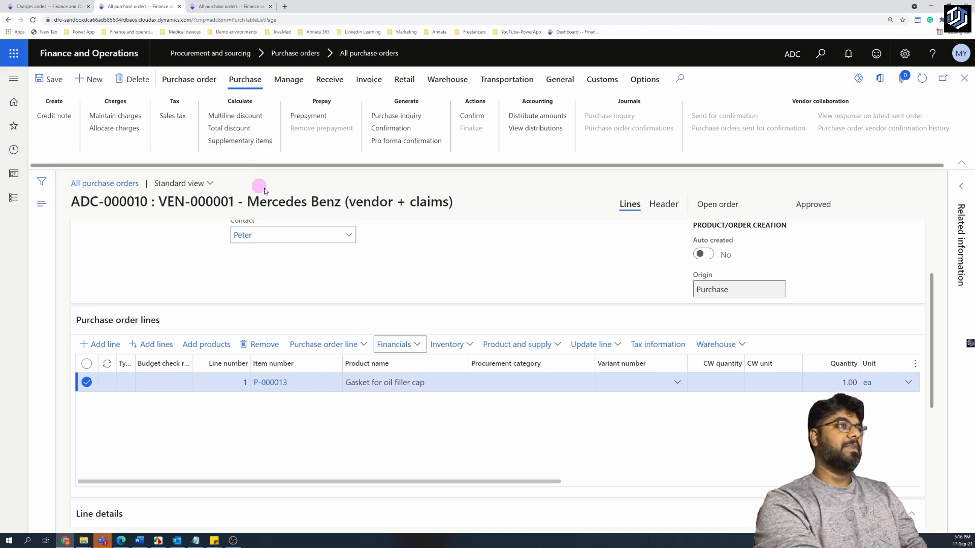
Check the charges and total amount in the Mercedes Benz purchase order's totals.
click(203, 80)
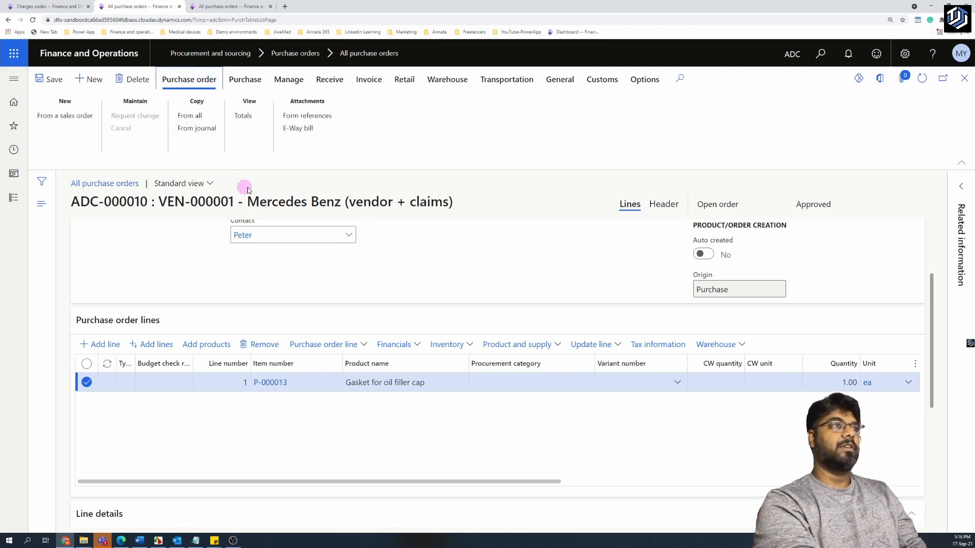
click(243, 117)
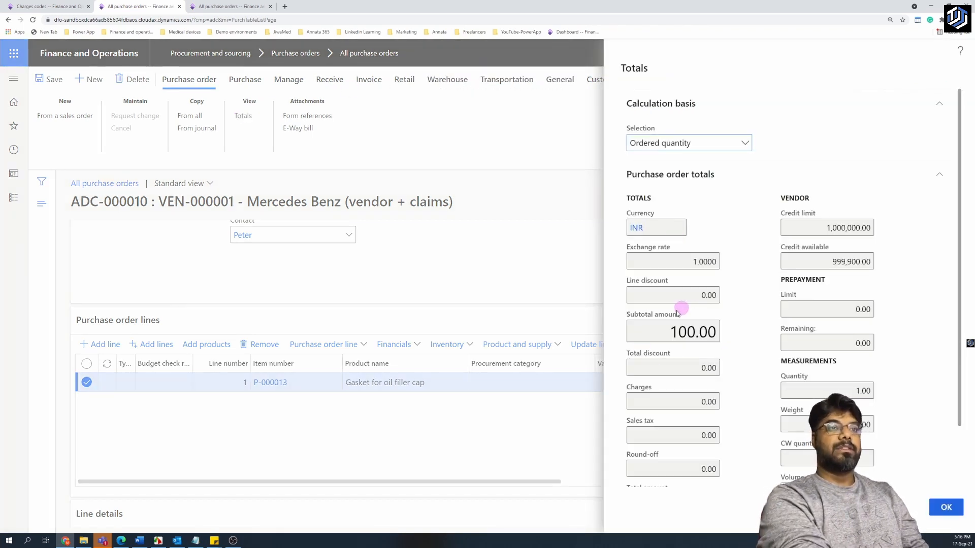
scroll(680, 356, down, 2)
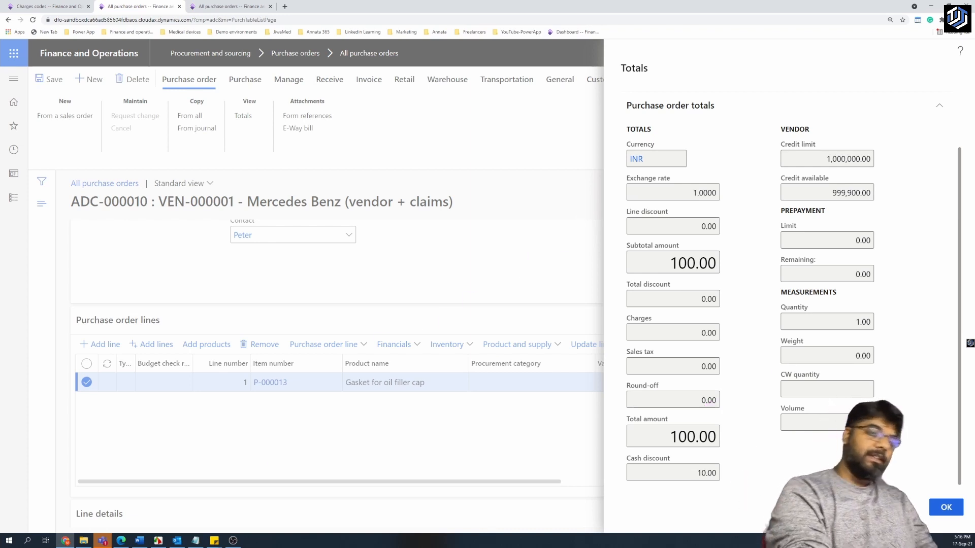
click(307, 224)
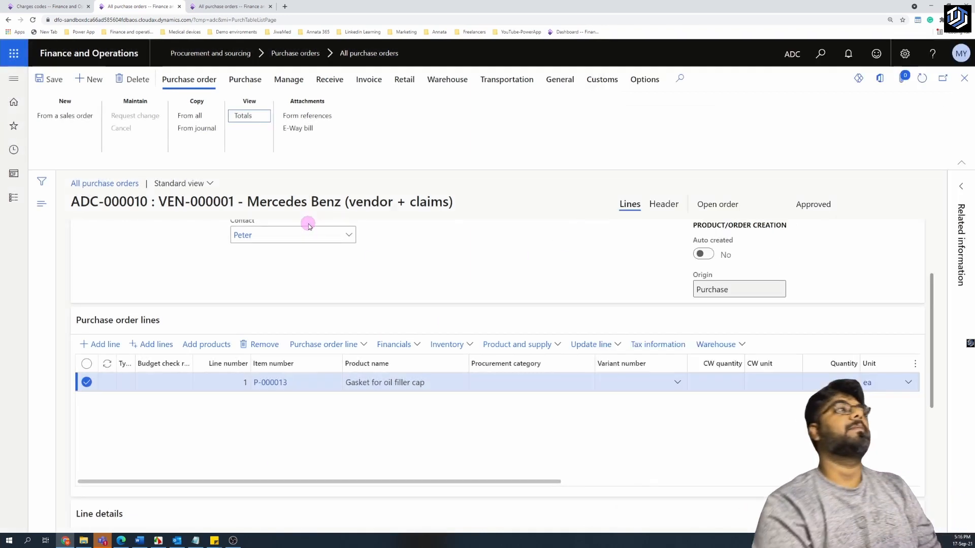
Open the Parts Supplier Pte Ltd purchase order in company DEMF and examine the quantity, unit price and net amount of its line.
key(ctrl+Tab)
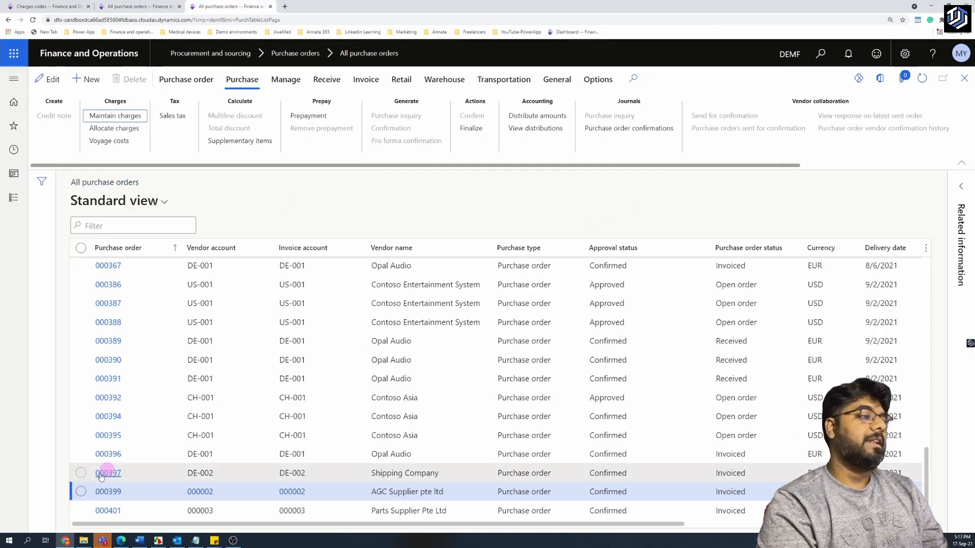
click(106, 512)
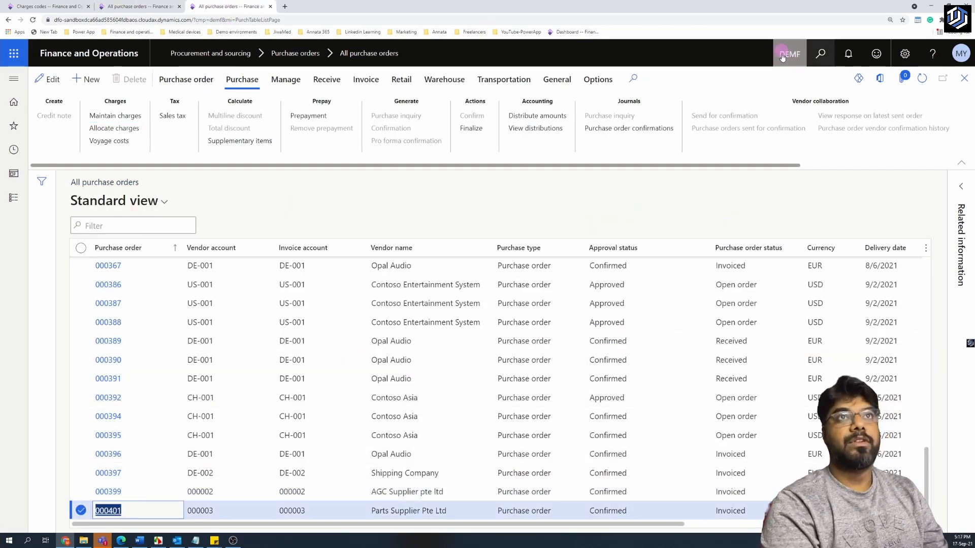
click(106, 512)
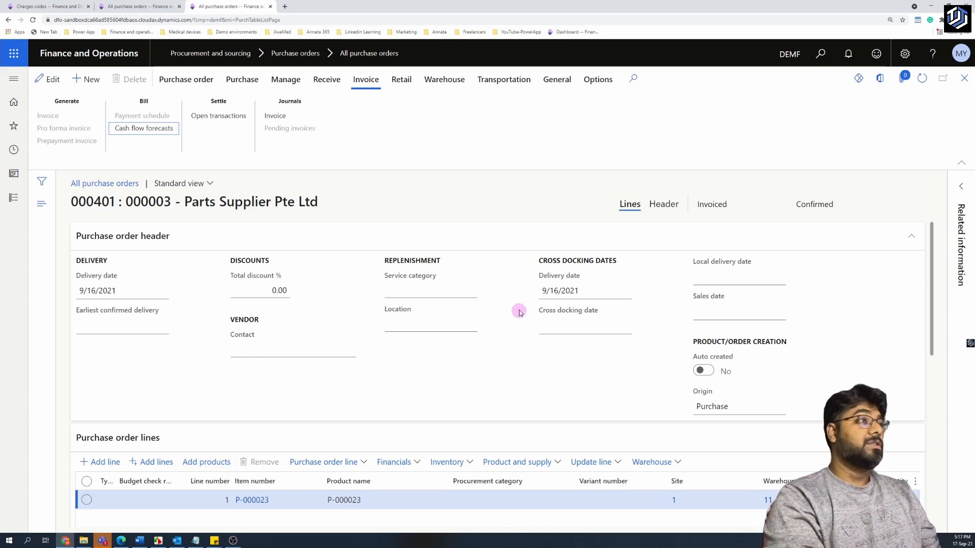
scroll(508, 351, down, 2)
scroll(425, 492, right, 4)
scroll(668, 508, right, 5)
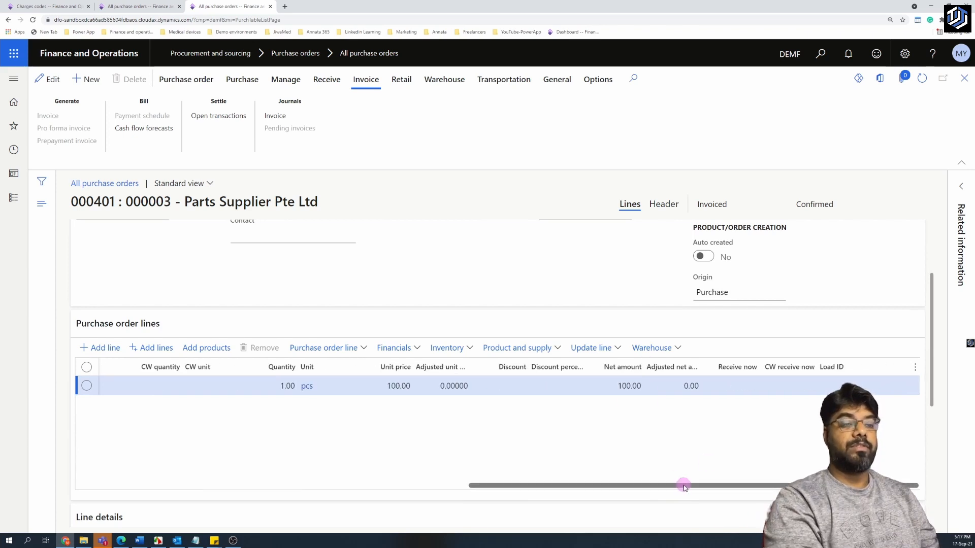
drag(718, 487, 164, 419)
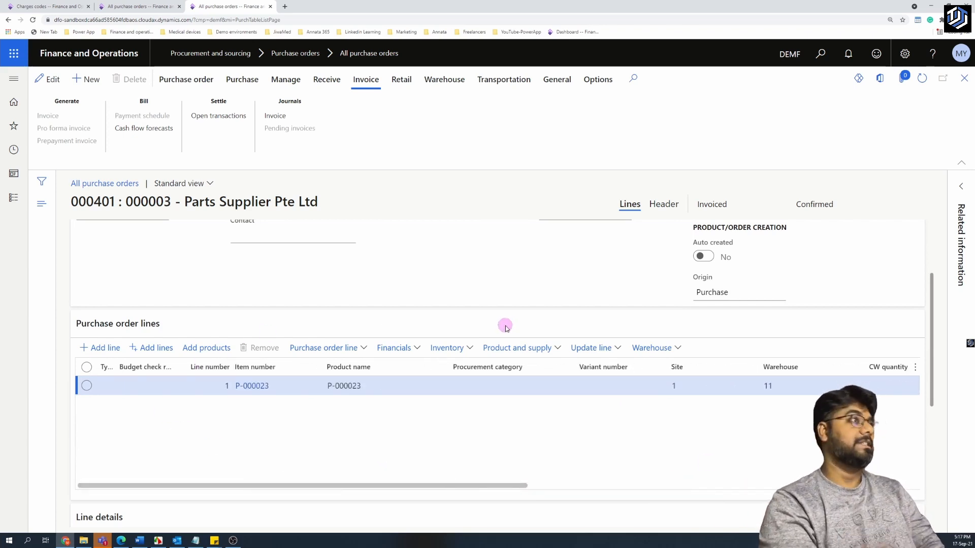
Examine the voucher transactions of the order's posted invoice, comparing the Accounts Payable and Freight/Transportation In amounts.
click(270, 116)
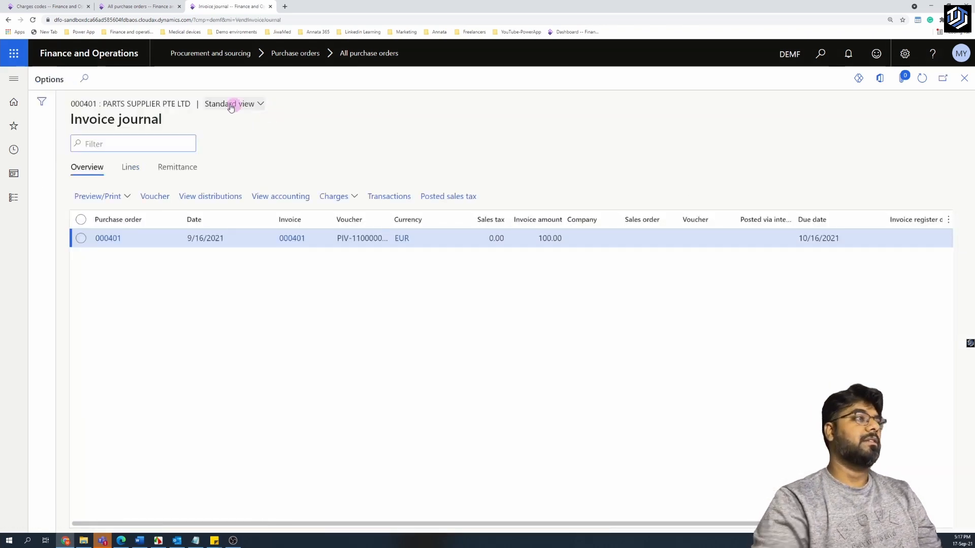
click(161, 196)
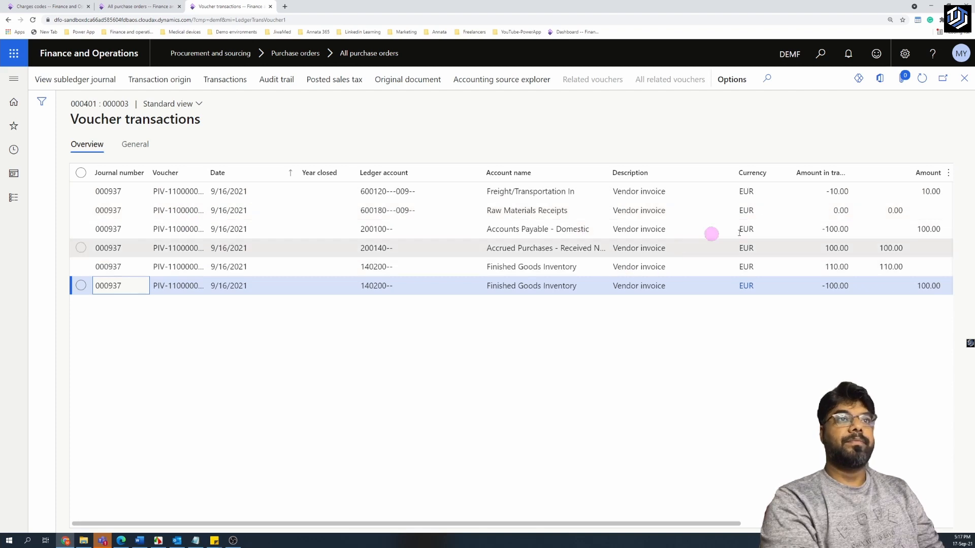
click(798, 227)
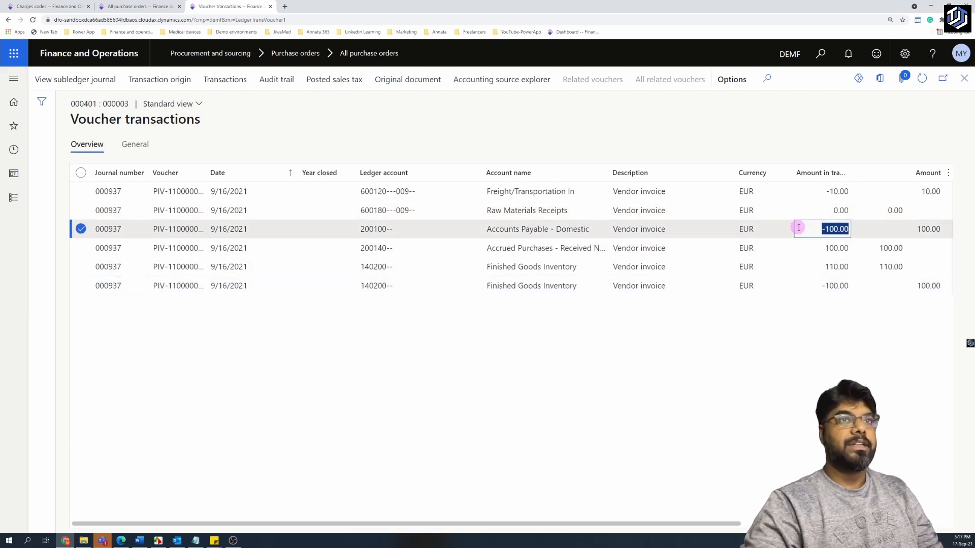
click(797, 188)
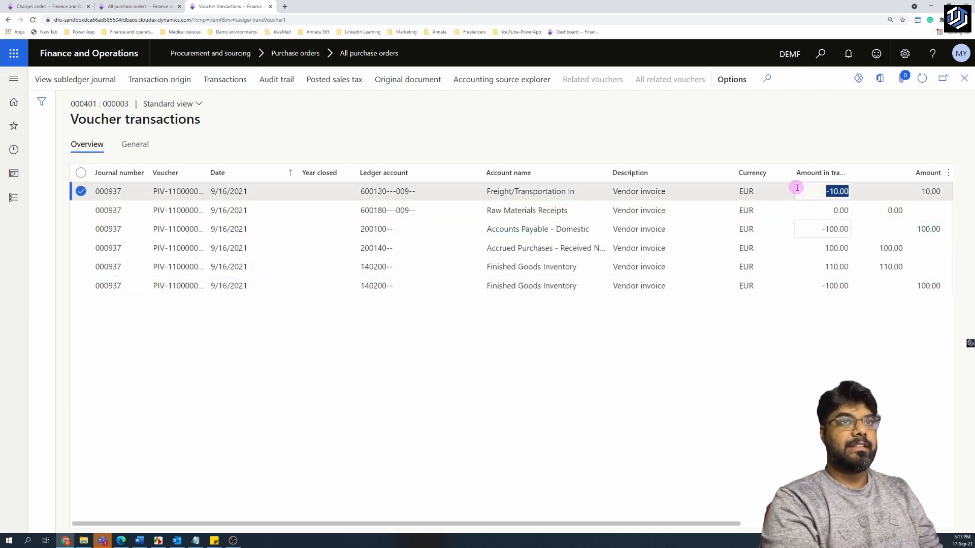
click(803, 225)
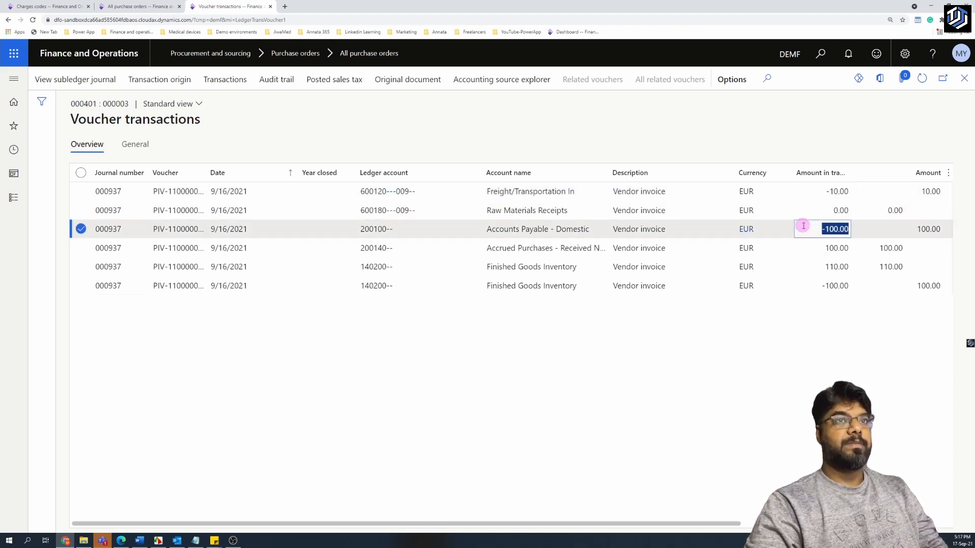
click(807, 190)
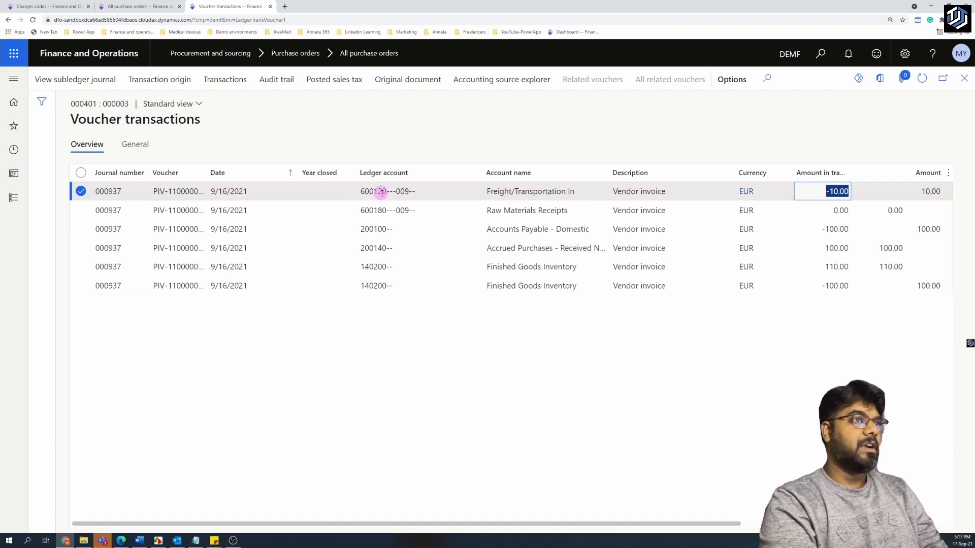
Compare the Freight charges code's credit posting account with the voucher's freight ledger entry, and close the voucher transactions.
click(45, 6)
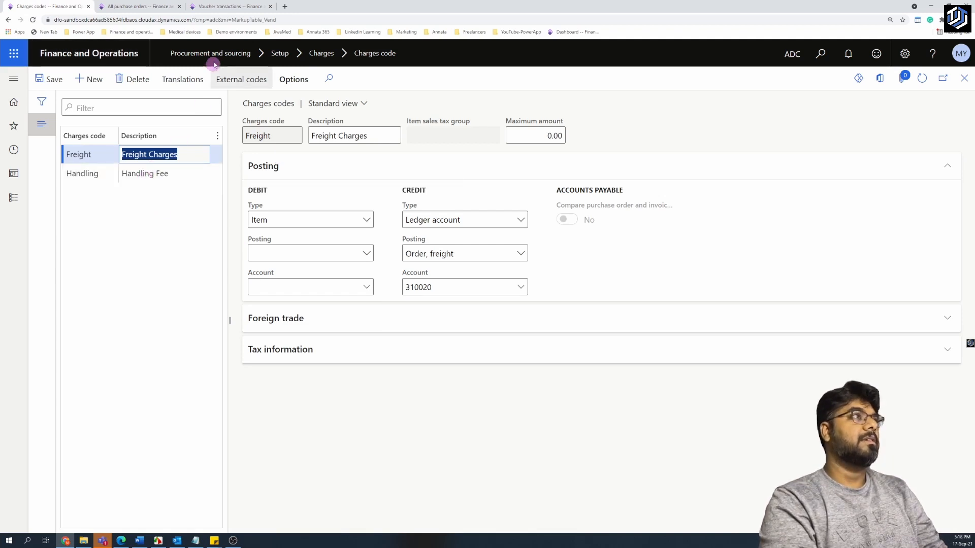
click(230, 8)
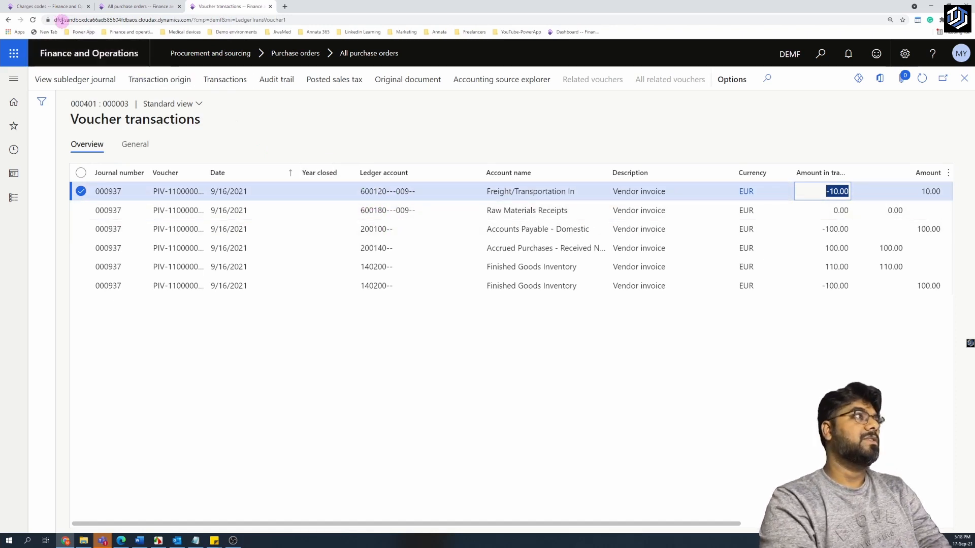
click(48, 6)
click(438, 287)
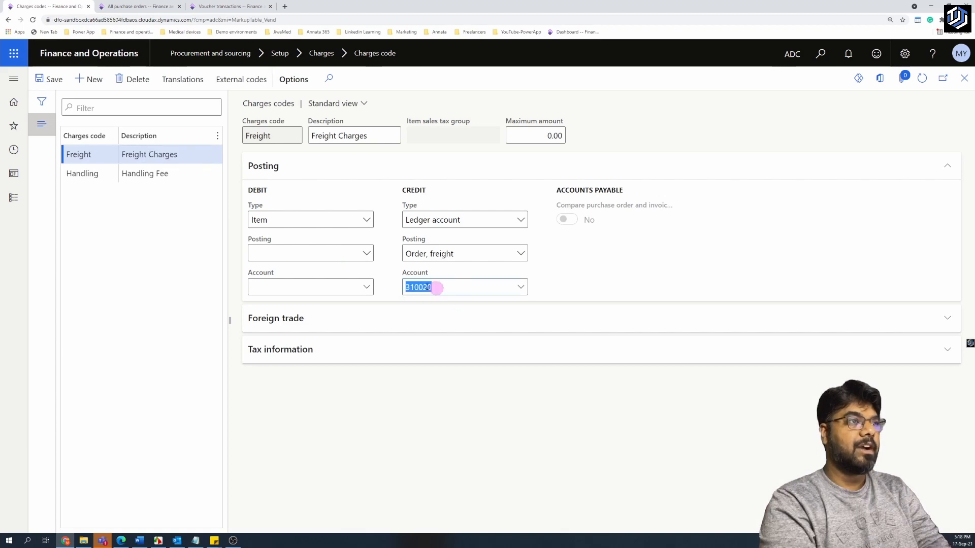
click(210, 5)
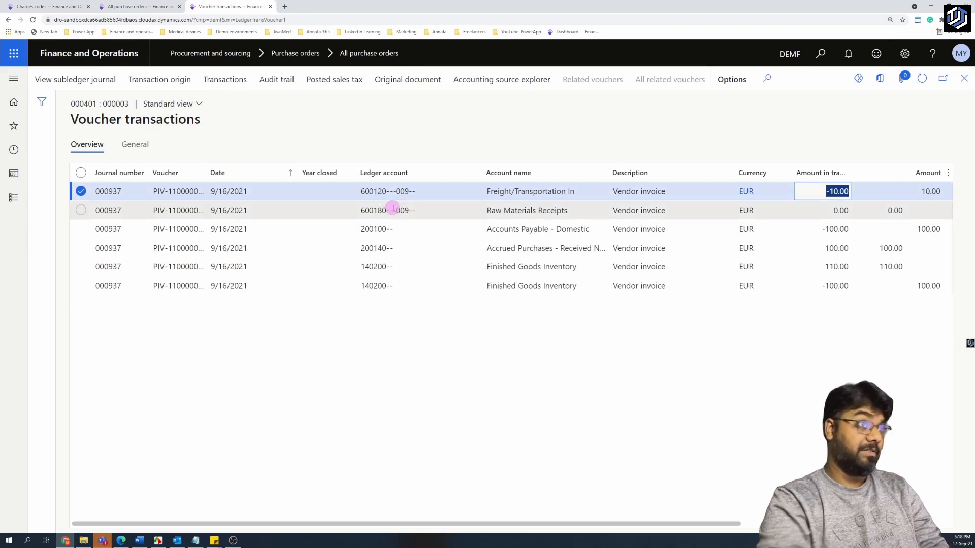
mouse_move(393, 209)
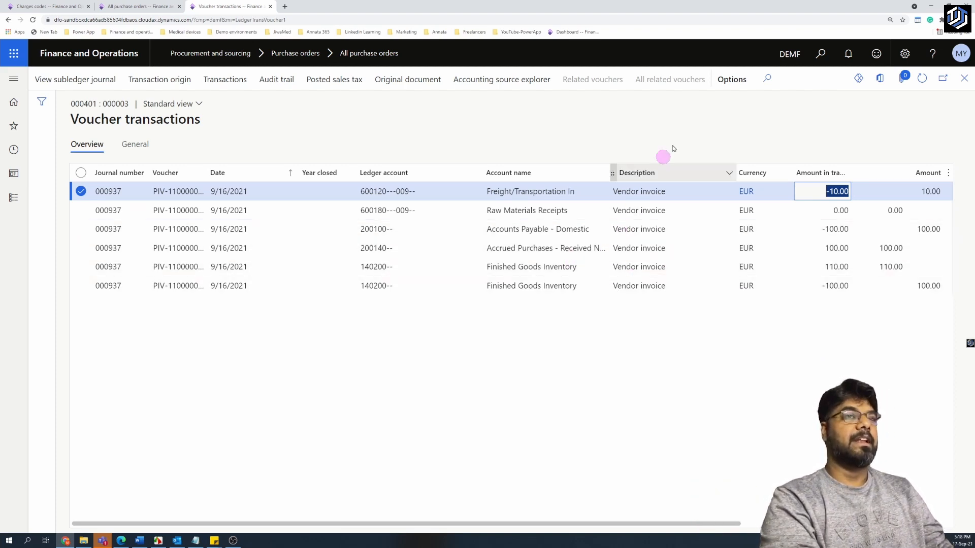
click(964, 79)
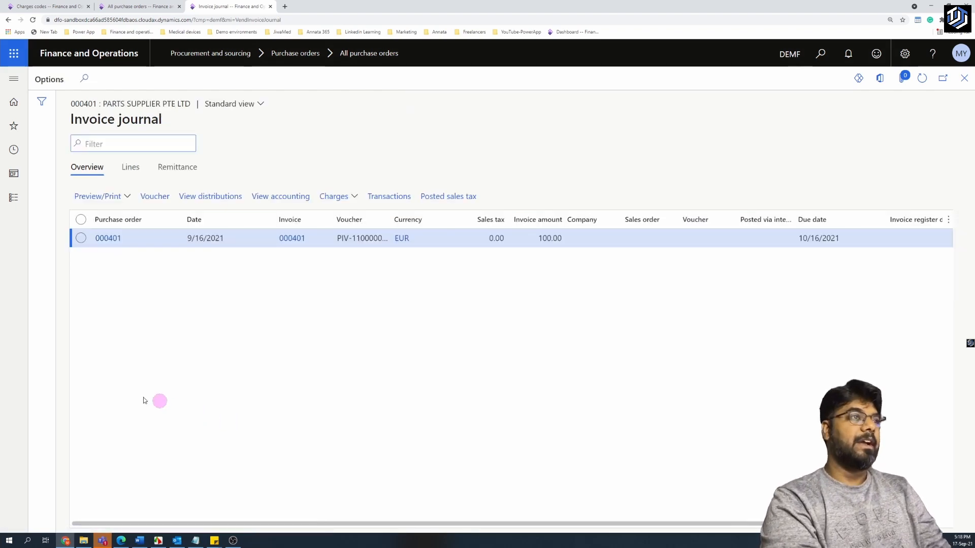
Close the invoice journal and examine the cost amount in the inventory transactions of the order line's item P-000023.
click(964, 79)
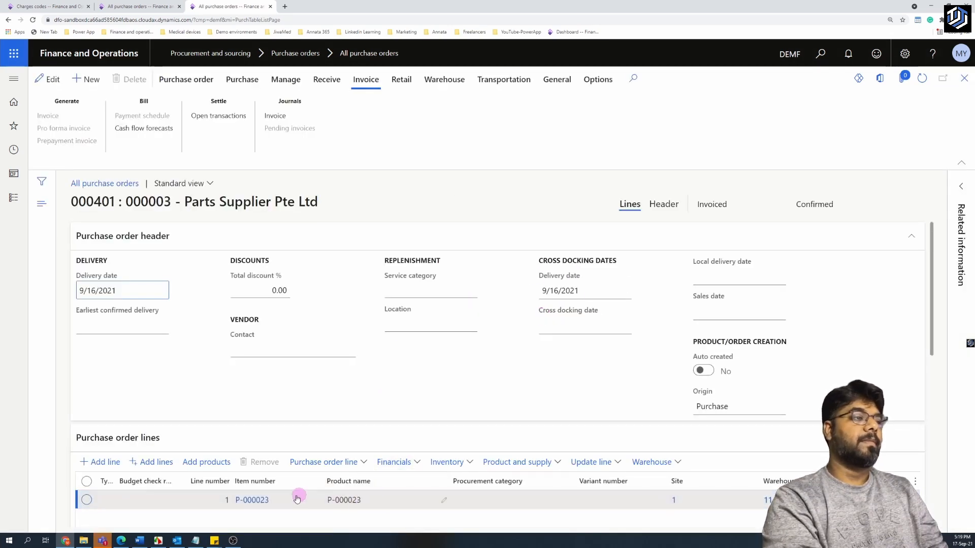
scroll(383, 375, down, 2)
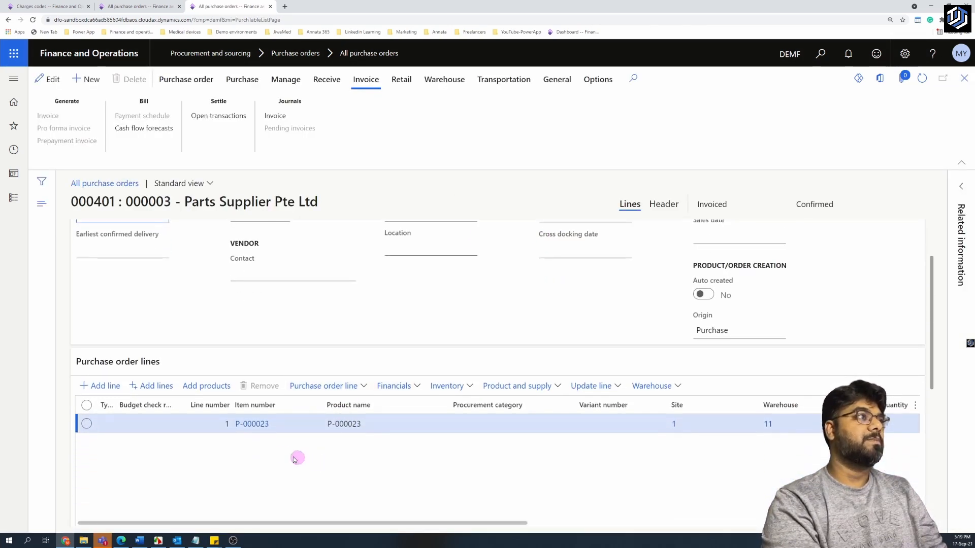
click(256, 426)
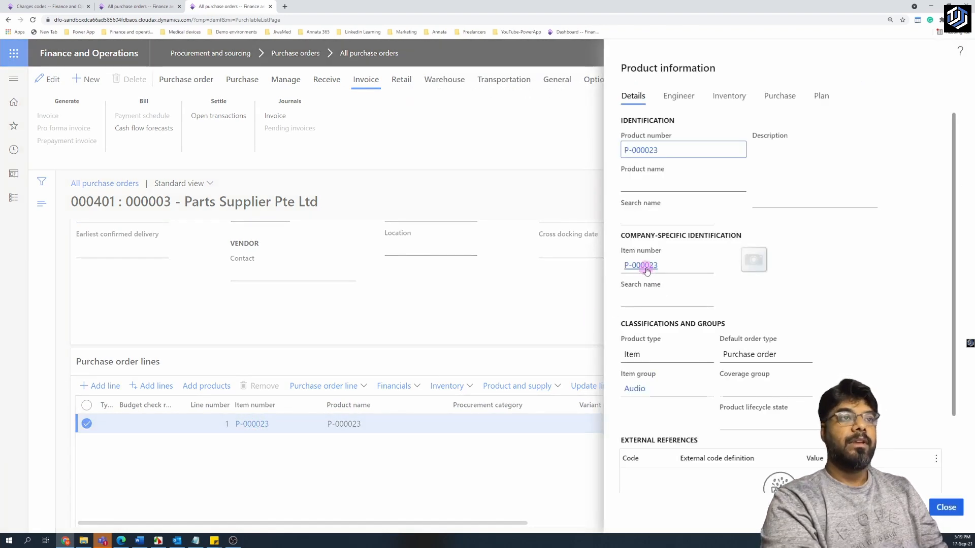
click(644, 266)
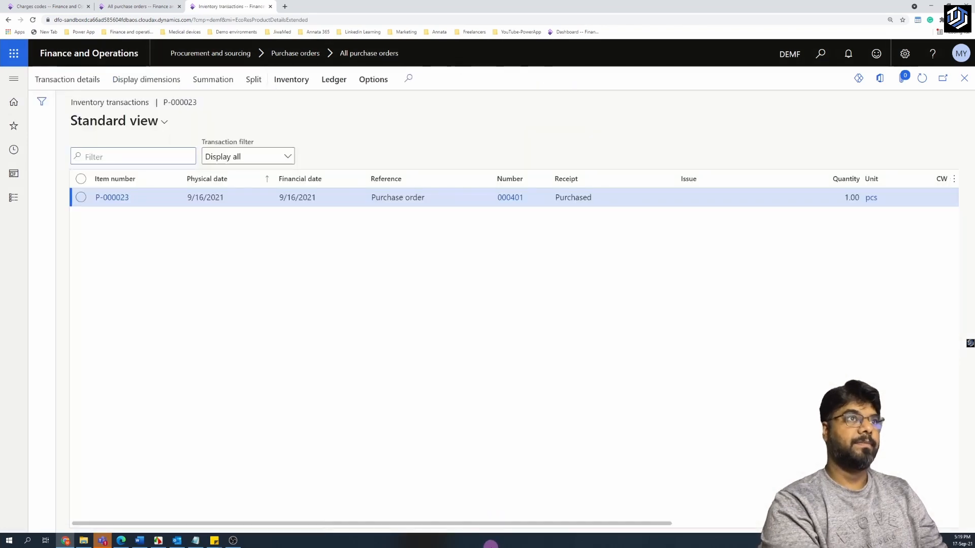
drag(496, 524, 746, 534)
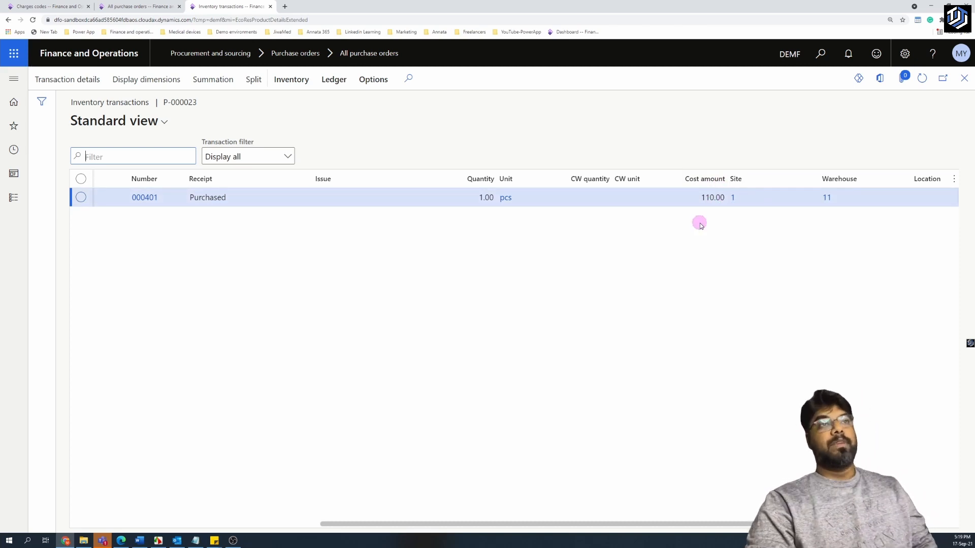
Review the Freight charges code's debit type options and compare the setup with the cost amount in the item's inventory transactions.
click(28, 7)
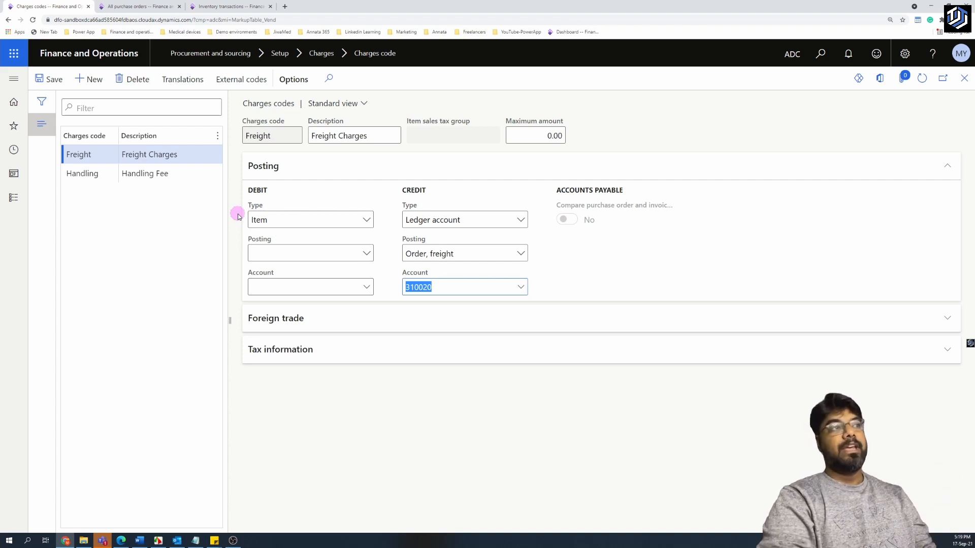
click(363, 221)
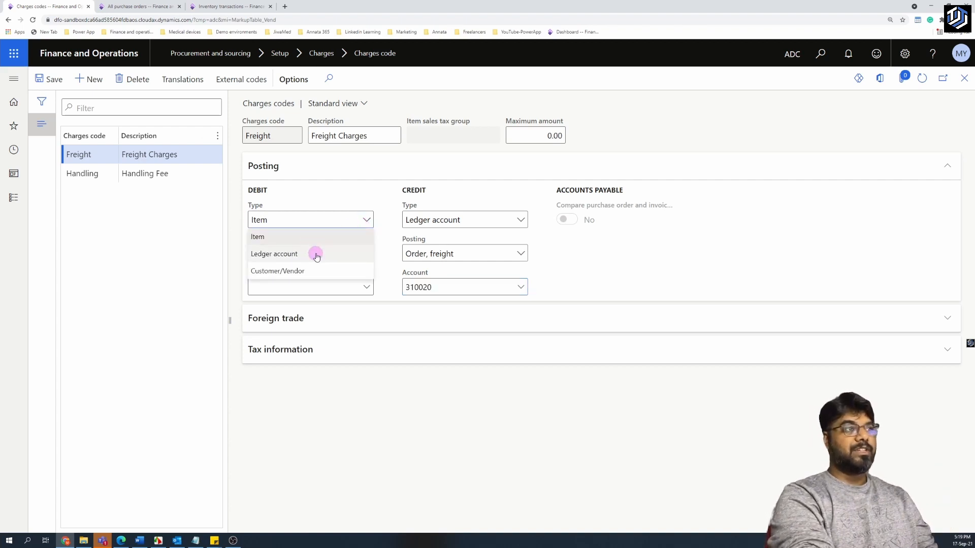
click(318, 193)
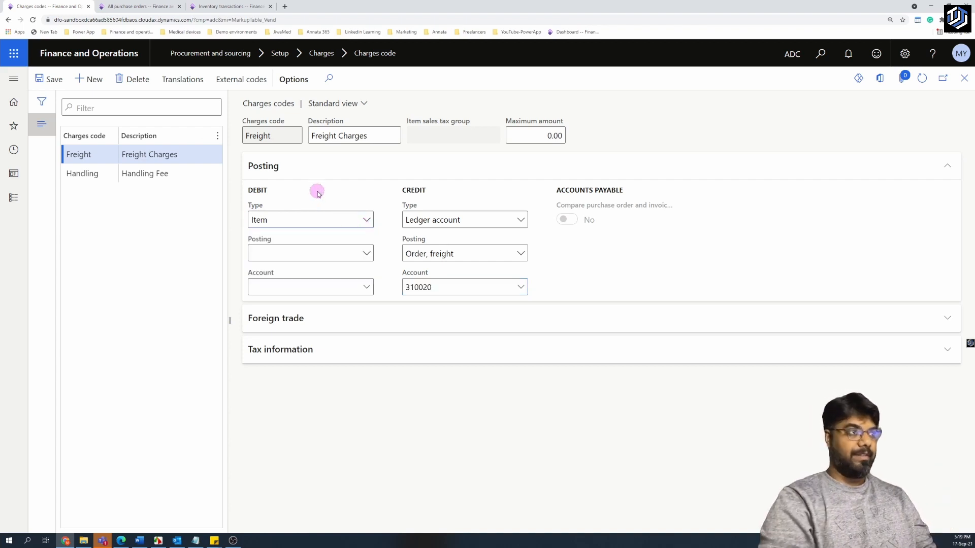
click(147, 6)
click(231, 5)
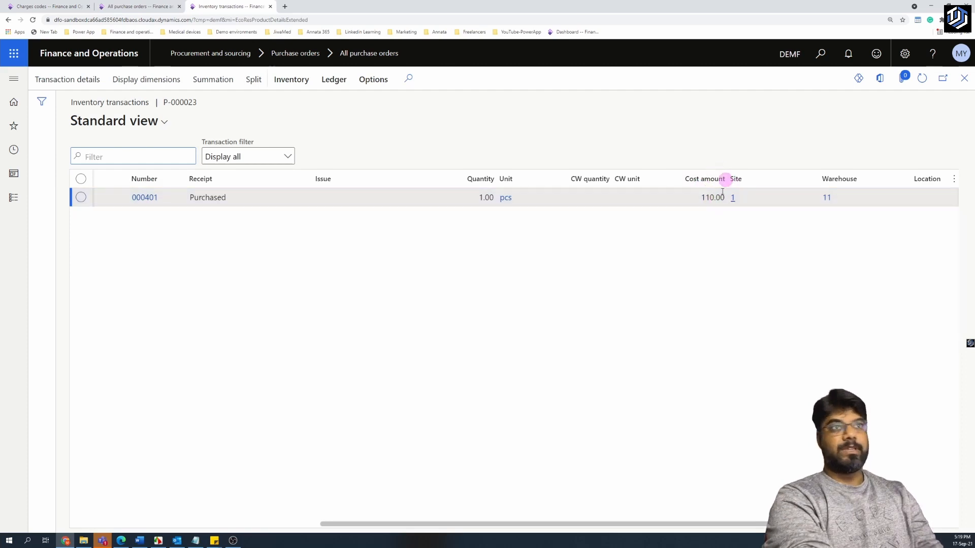
Close the inventory transactions and product details of item P-000023, returning to the Parts Supplier Pte Ltd purchase order.
click(964, 79)
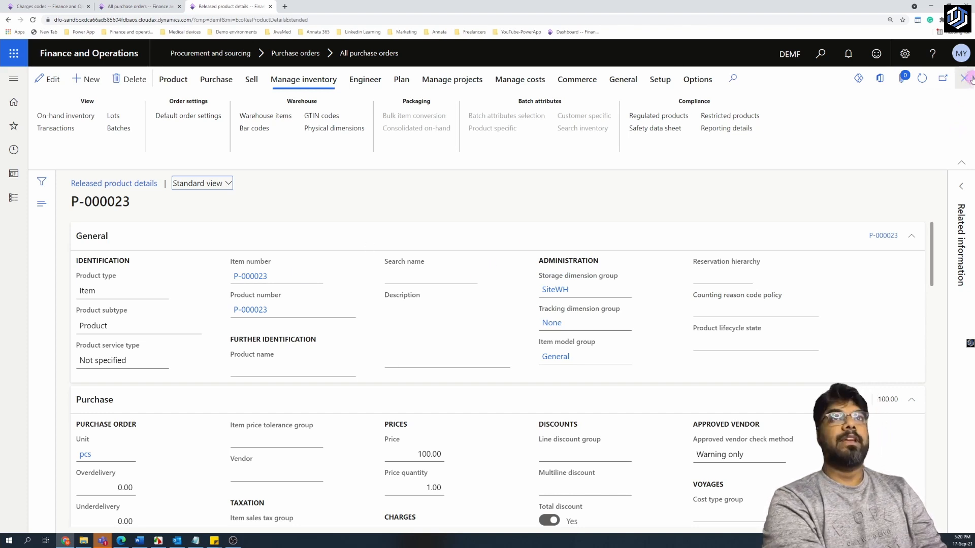
click(963, 79)
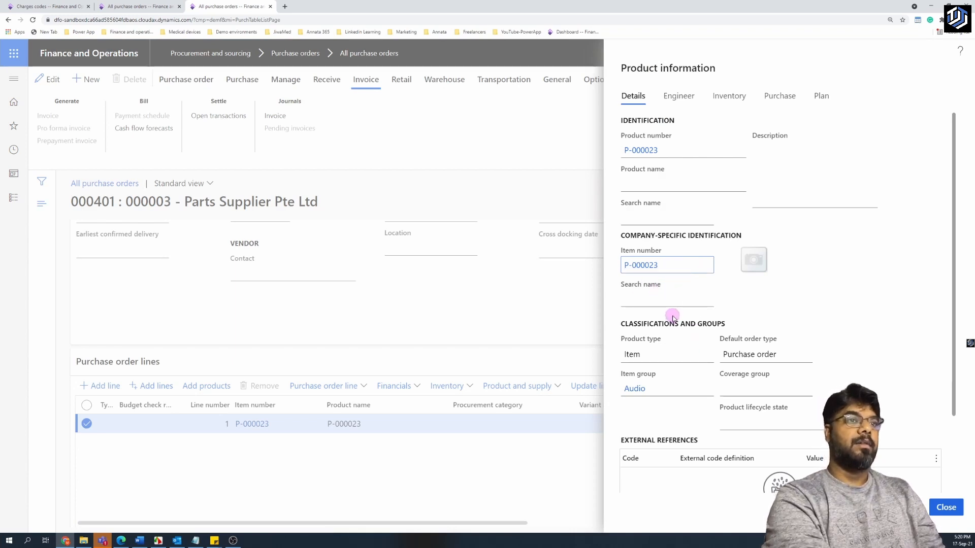
click(427, 506)
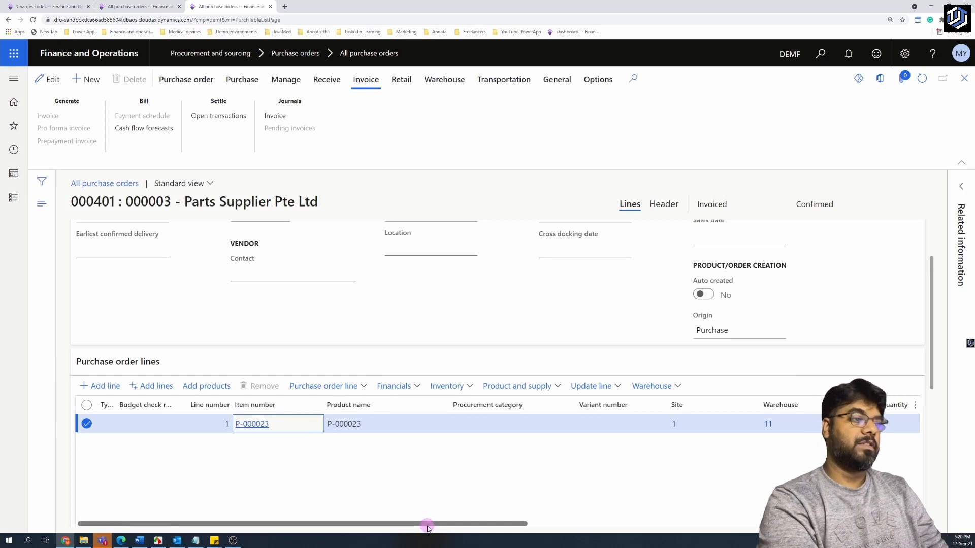
Open the vendor record from the purchase order's header, check the vendor's balance, and close the balance page.
drag(426, 524, 396, 521)
scroll(359, 325, up, 2)
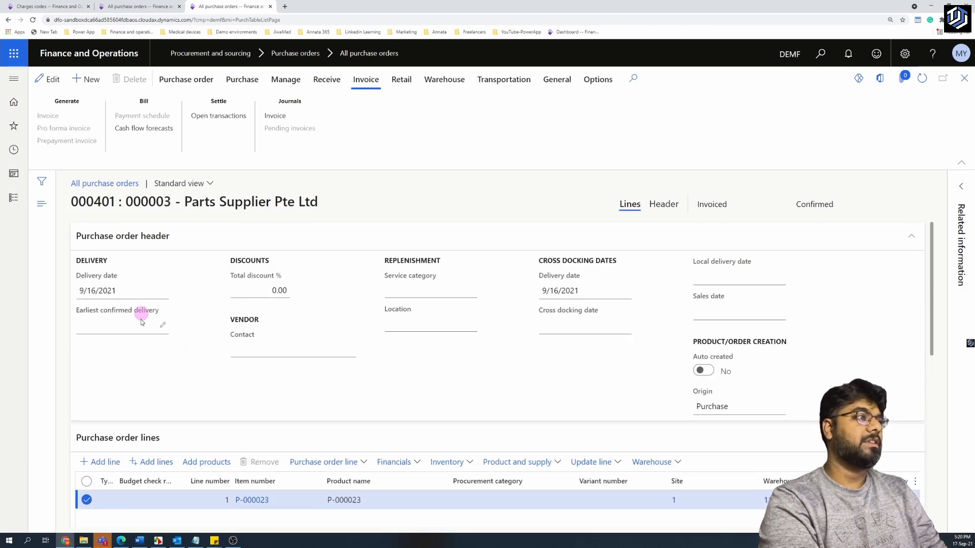
click(674, 211)
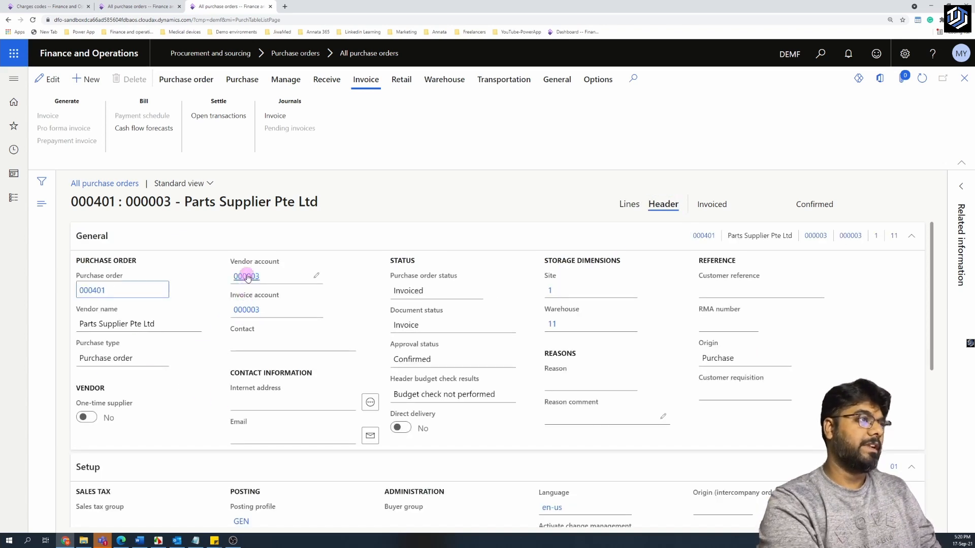
click(246, 277)
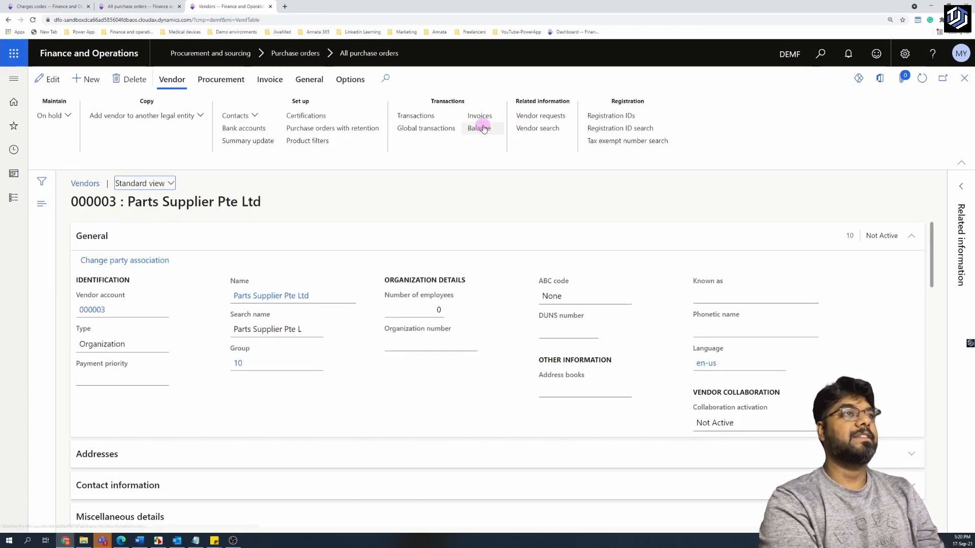
click(484, 128)
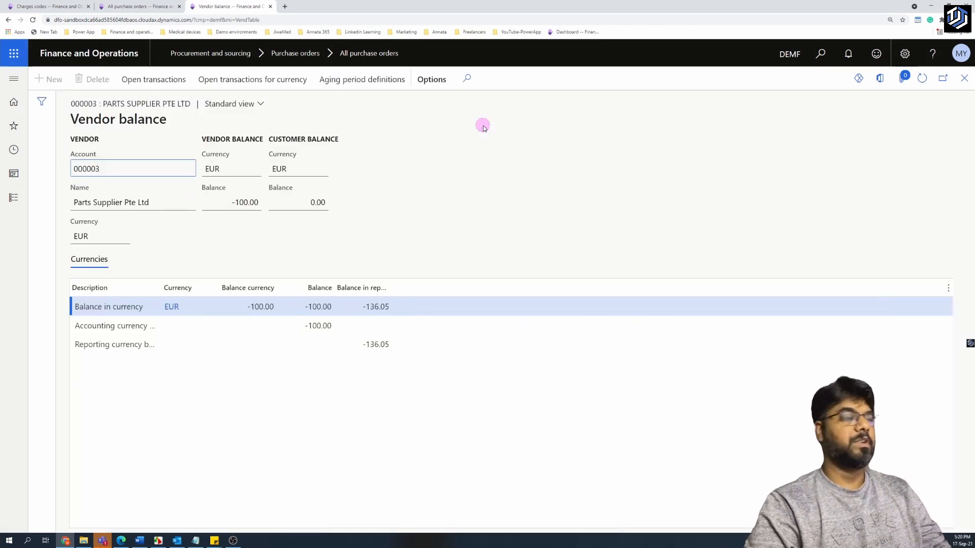
click(963, 80)
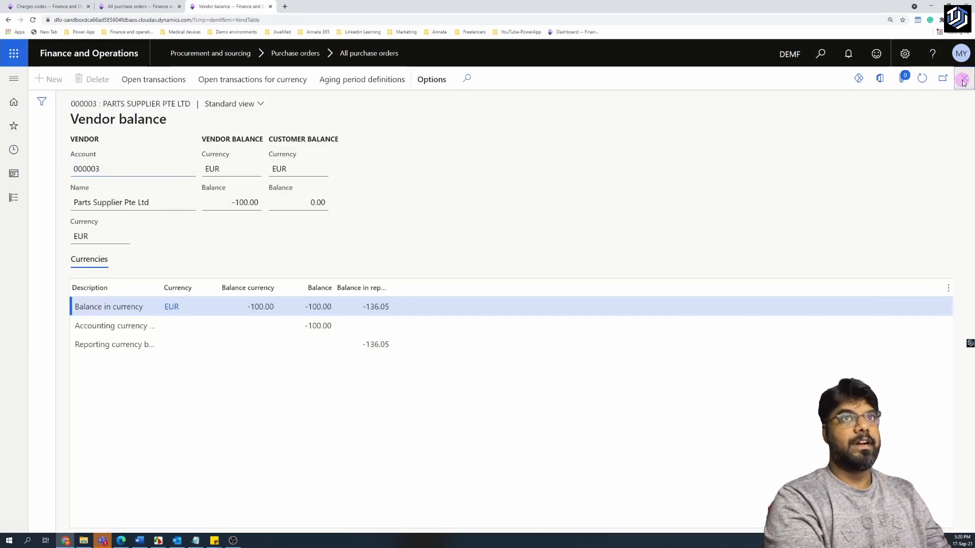